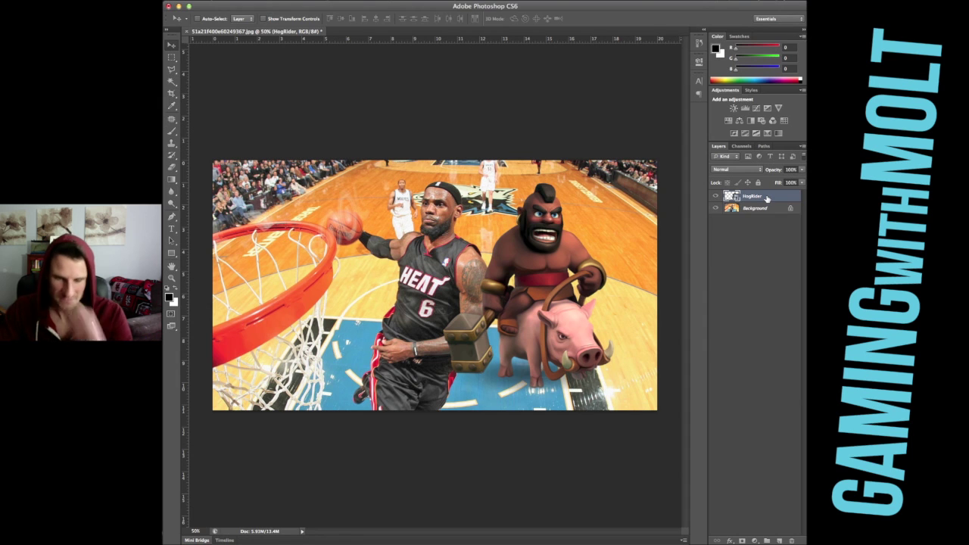
Flip the HogRider layer horizontally and rotate it by about 11.5 degrees
key("super+t")
right_click(494, 262)
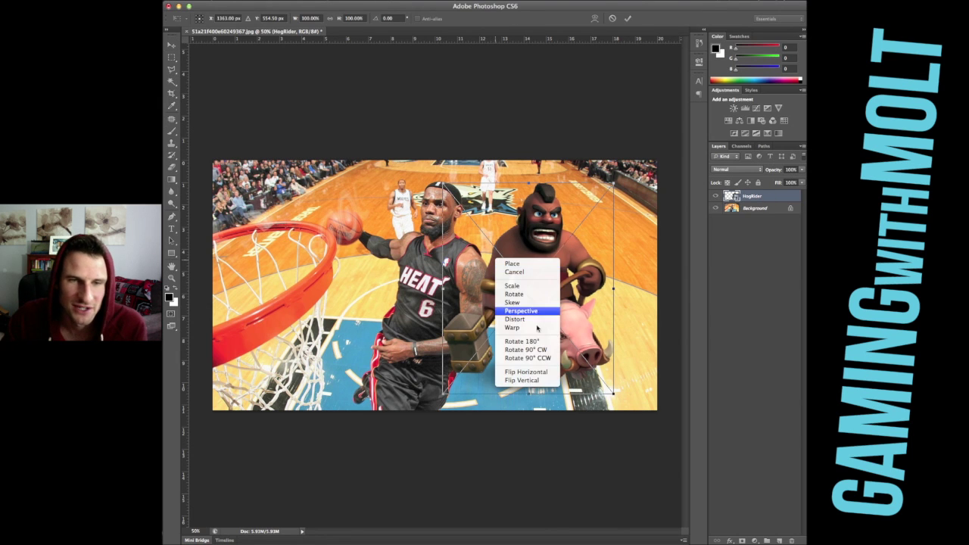
left_click(528, 369)
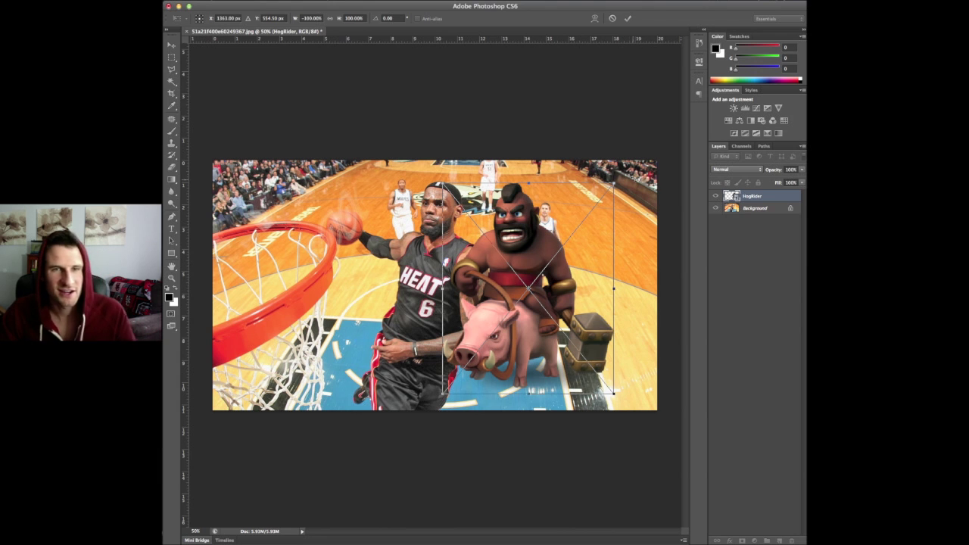
left_click_drag(622, 177, 647, 196)
left_click_drag(590, 265, 602, 239)
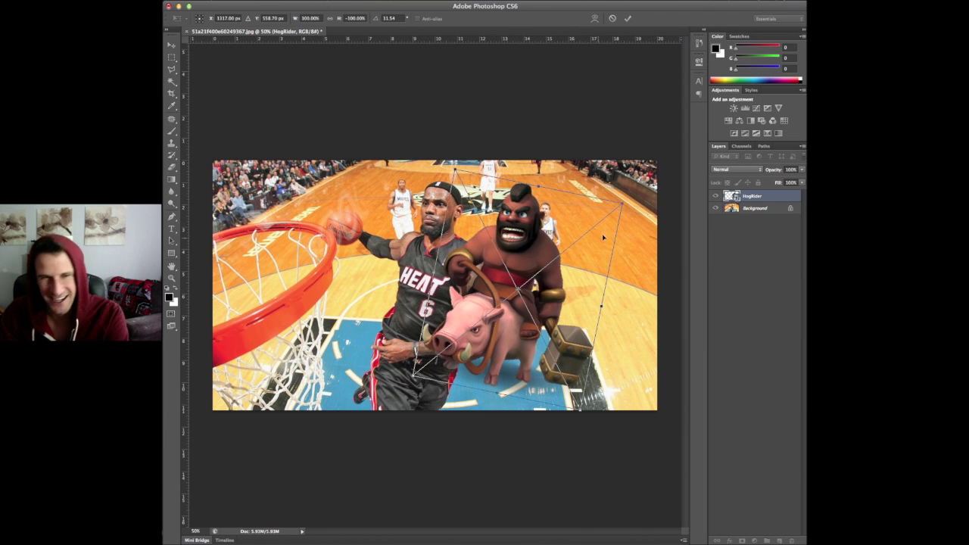
Enlarge the HogRider image to about 103% and place it over the dunking player's torso
left_click_drag(623, 203, 626, 200)
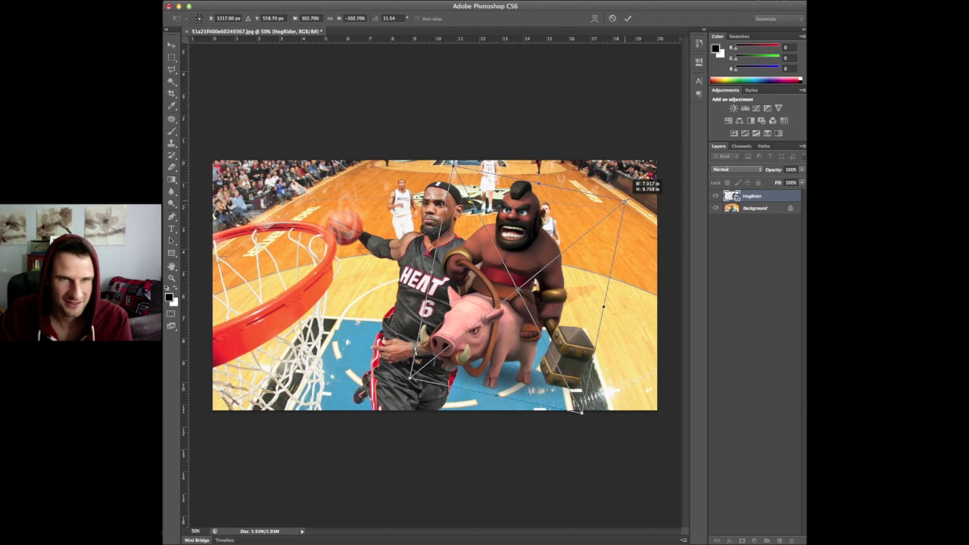
left_click_drag(512, 271, 474, 281)
key("Return")
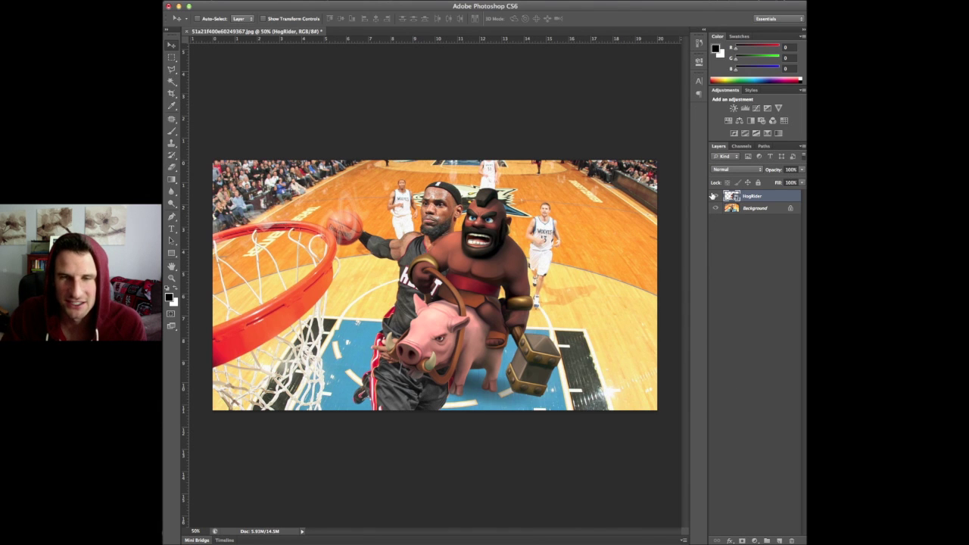
Add a layer mask to the HogRider layer and activate the Brush tool
key("super+plus")
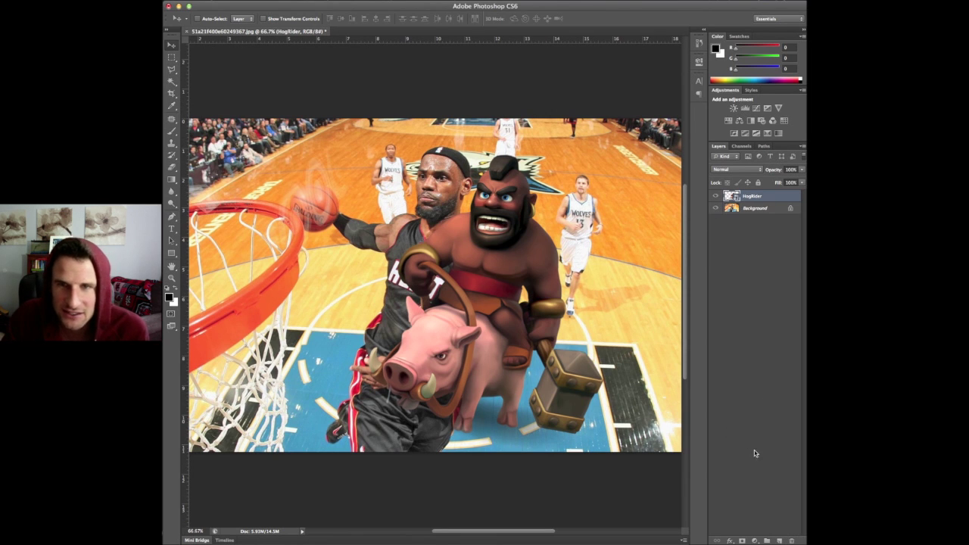
left_click(742, 540)
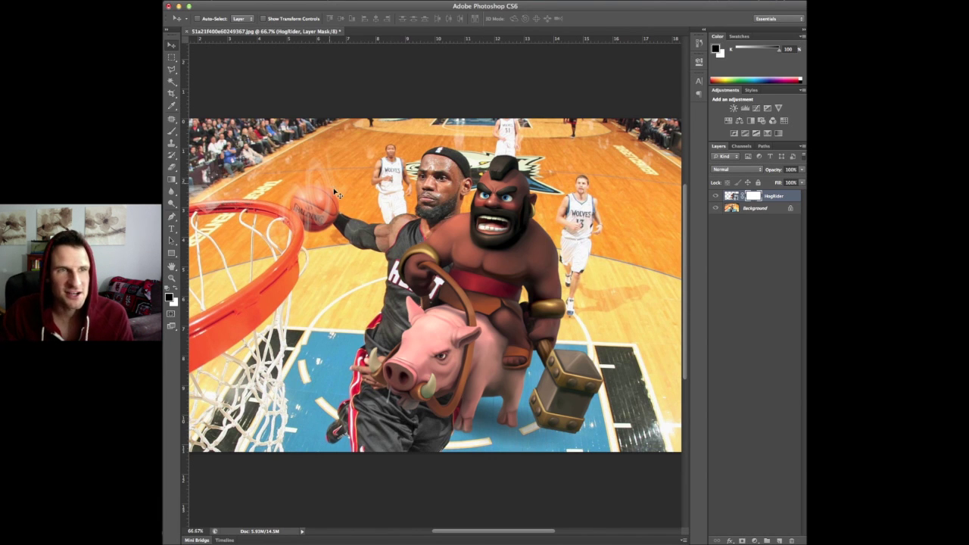
key("b")
key("p")
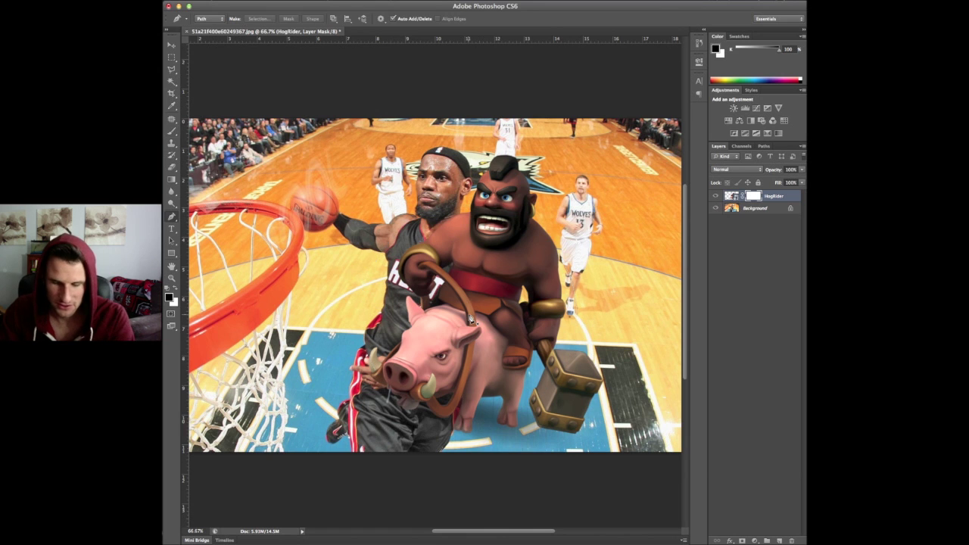
key("b")
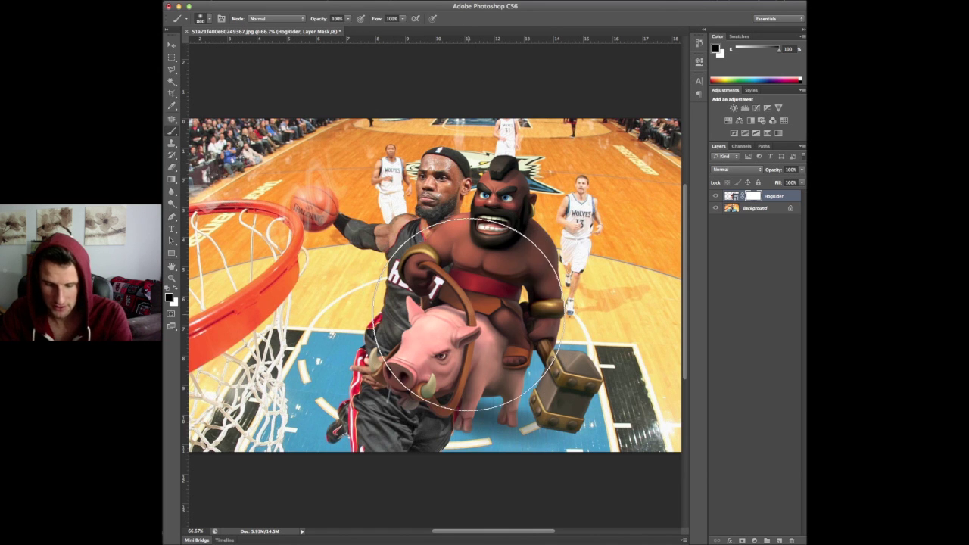
Shrink the brush to 250 and paint black on the mask to hide the hammer, pig, arms and lower body
key("bracketleft")
key("bracketleft")
key("bracketleft")
key("bracketleft")
key("bracketleft")
key("bracketleft")
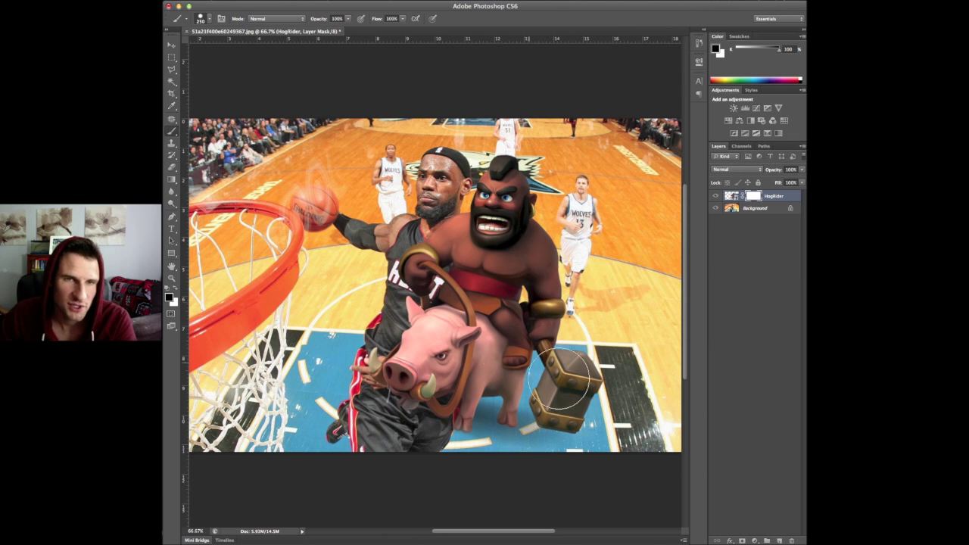
mouse_move(582, 393)
left_mouse_down()
mouse_move(557, 420)
mouse_move(564, 371)
left_mouse_up()
mouse_move(465, 418)
left_mouse_down()
mouse_move(465, 446)
mouse_move(424, 387)
mouse_move(530, 349)
mouse_move(469, 331)
mouse_move(376, 343)
mouse_move(383, 261)
mouse_move(416, 303)
mouse_move(398, 204)
left_mouse_up()
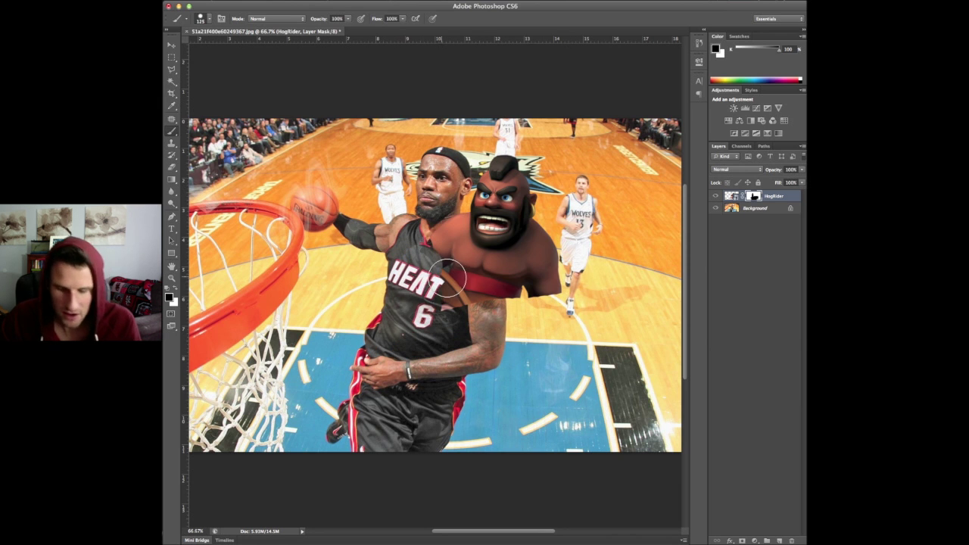
Mask out the Hog Rider's remaining shoulders, chest and belt with progressively smaller brushes, leaving only the head
key("super+plus")
left_click_drag(587, 198, 516, 231)
mouse_move(551, 283)
left_mouse_down()
mouse_move(532, 363)
mouse_move(590, 280)
mouse_move(587, 229)
mouse_move(512, 313)
mouse_move(540, 279)
mouse_move(520, 307)
left_mouse_up()
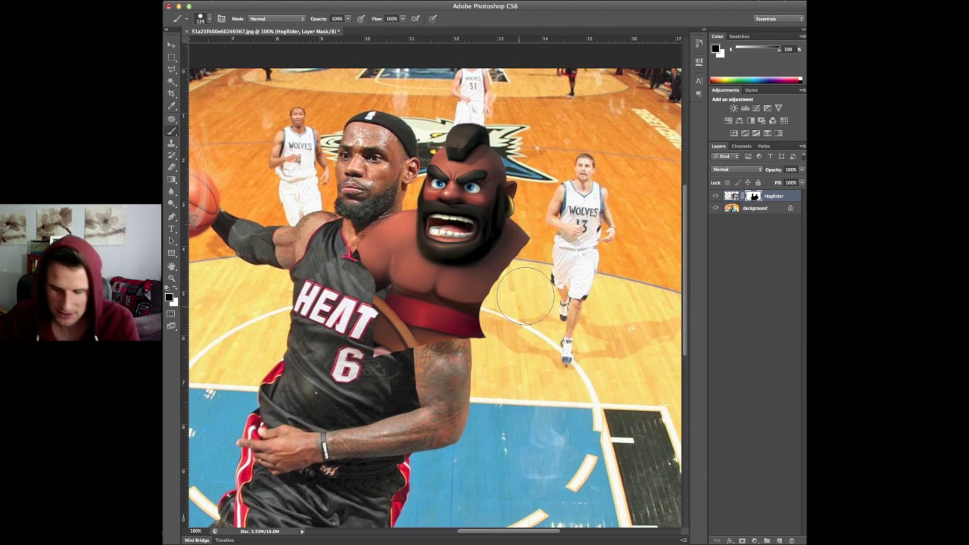
key("[")
key("[")
key("[")
key("[")
key("[")
key("[")
key("[")
mouse_move(537, 233)
left_mouse_down()
mouse_move(509, 266)
mouse_move(518, 227)
mouse_move(484, 276)
mouse_move(433, 278)
mouse_move(463, 280)
mouse_move(395, 237)
mouse_move(407, 211)
mouse_move(418, 266)
mouse_move(486, 270)
left_mouse_up()
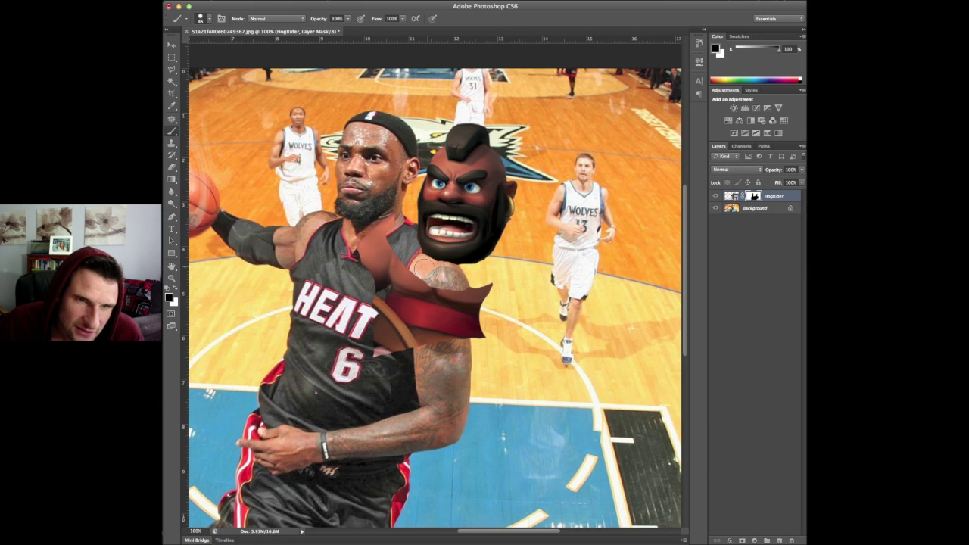
mouse_move(421, 264)
left_mouse_down()
mouse_move(377, 241)
mouse_move(367, 364)
mouse_move(387, 368)
mouse_move(473, 326)
mouse_move(425, 316)
mouse_move(499, 307)
mouse_move(393, 294)
mouse_move(522, 283)
mouse_move(401, 265)
mouse_move(364, 210)
left_mouse_up()
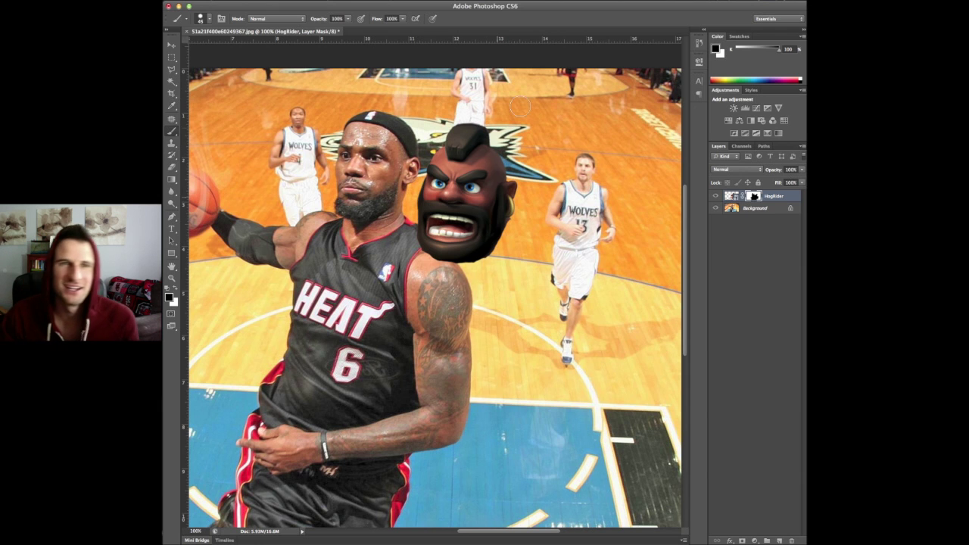
Move the Hog Rider head over the dunking player's face and scale it down to about 95%
key("v")
left_click_drag(462, 205, 385, 172)
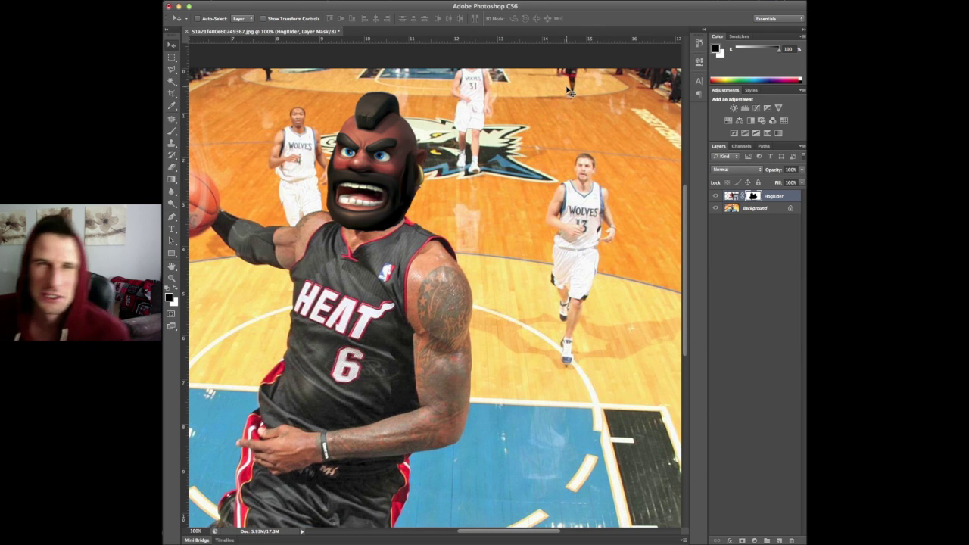
key("b")
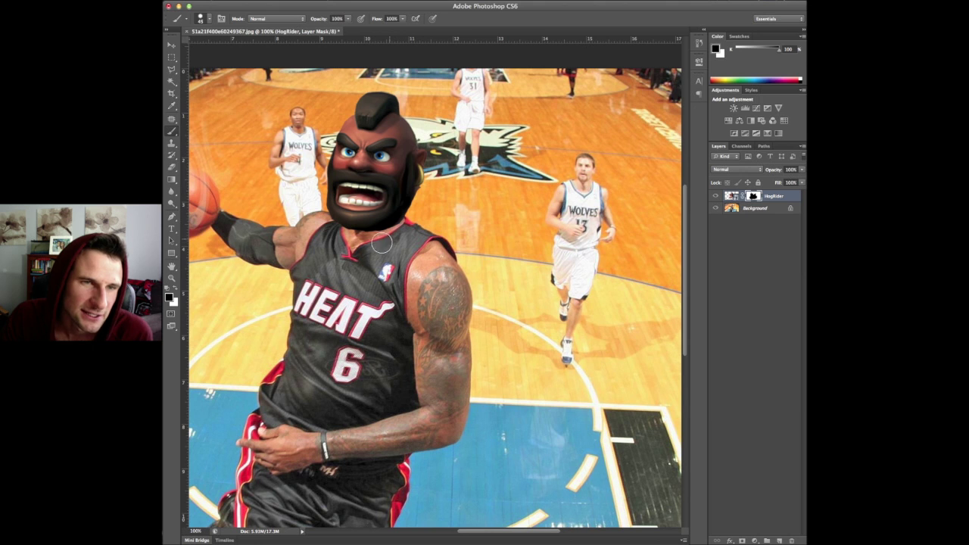
key("ctrl+t")
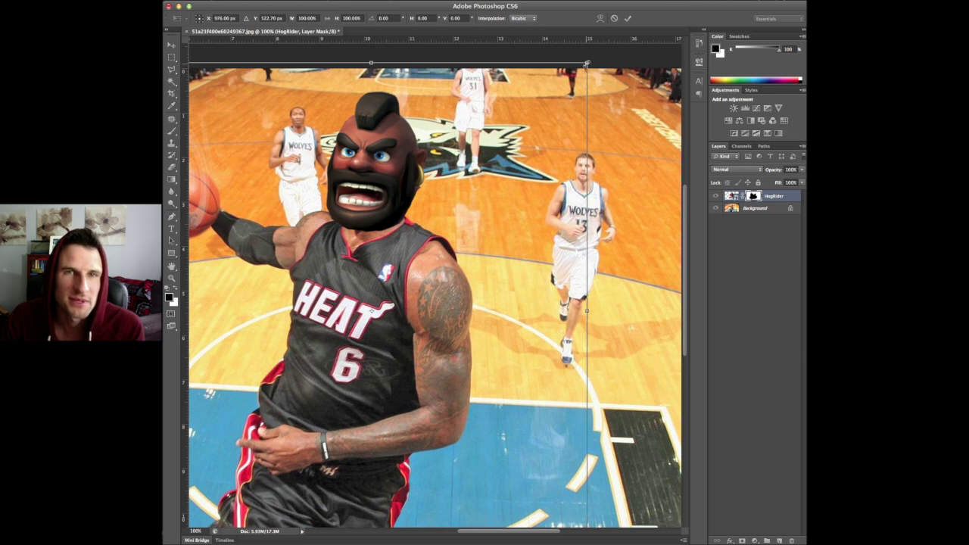
left_click_drag(586, 64, 576, 75)
left_click_drag(495, 148, 498, 139)
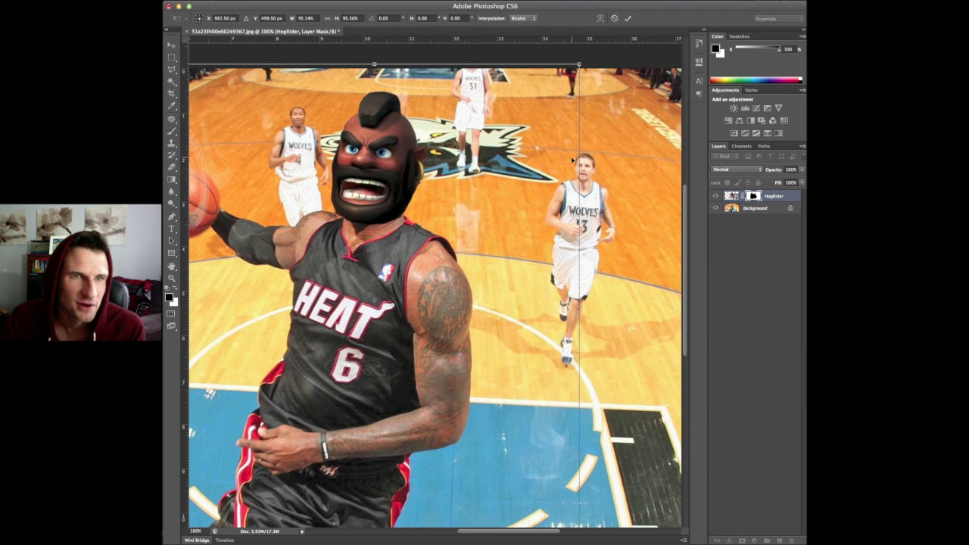
key("Return")
Examine the masked edges of the Hog Rider head and its join at the neck up close at 200%
key("b")
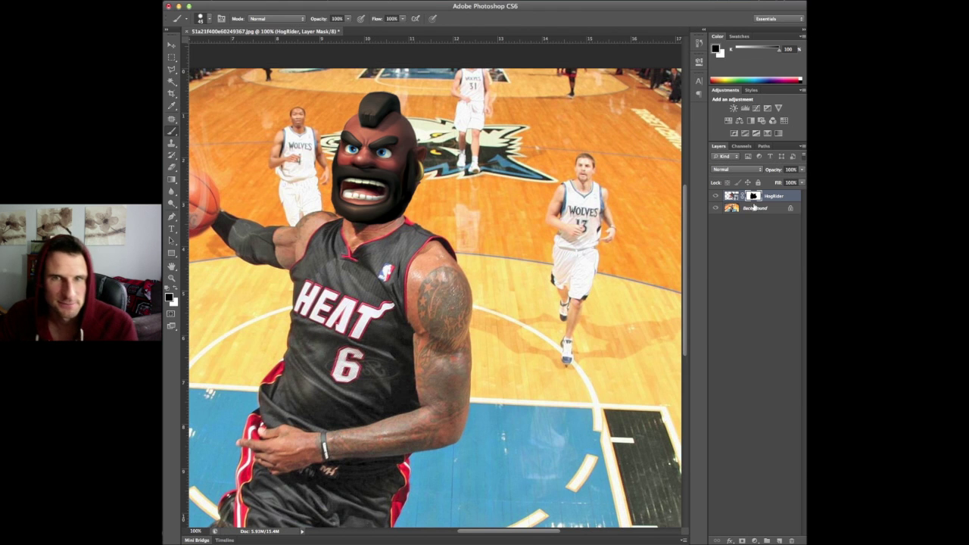
key("super+plus")
left_click_drag(382, 135, 510, 361)
key("bracketleft")
key("bracketleft")
key("bracketleft")
key("bracketleft")
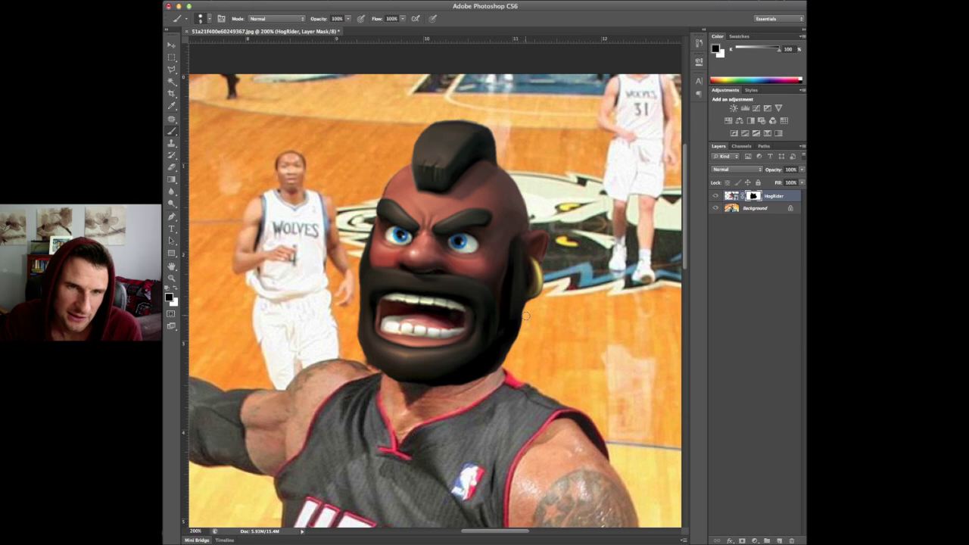
scroll(509, 389, "down", 3)
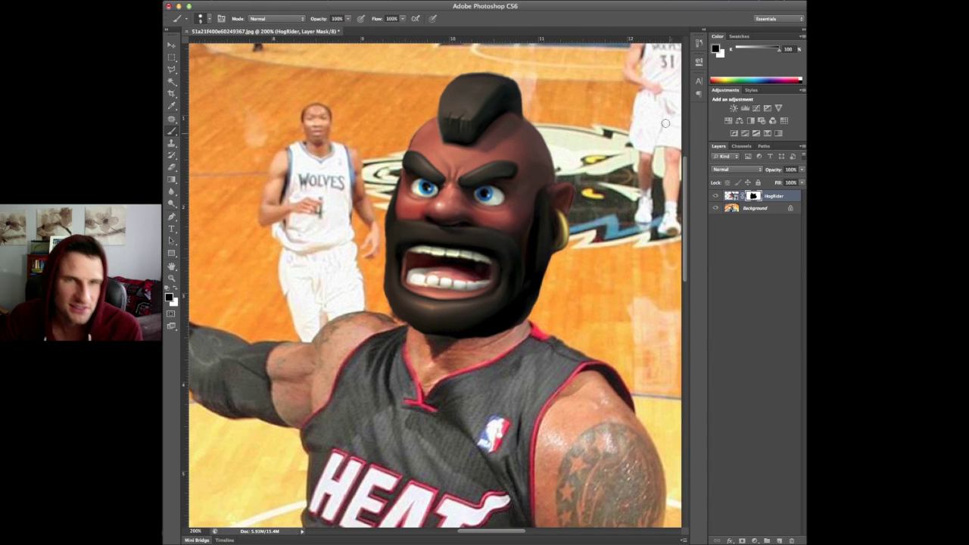
Merge two duplicates of the HogRider layer into a single layer and hide the original
left_click(729, 197)
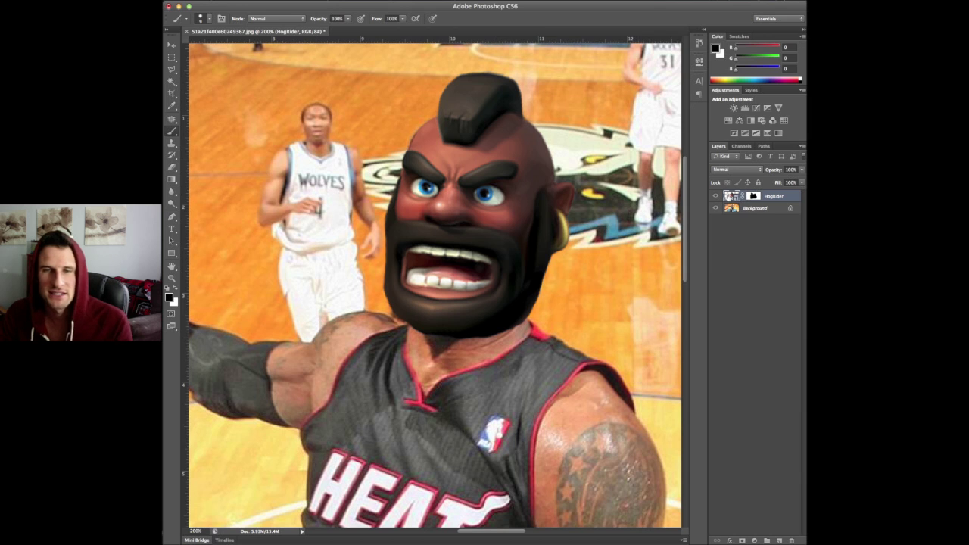
key("ctrl+j")
key("ctrl+j")
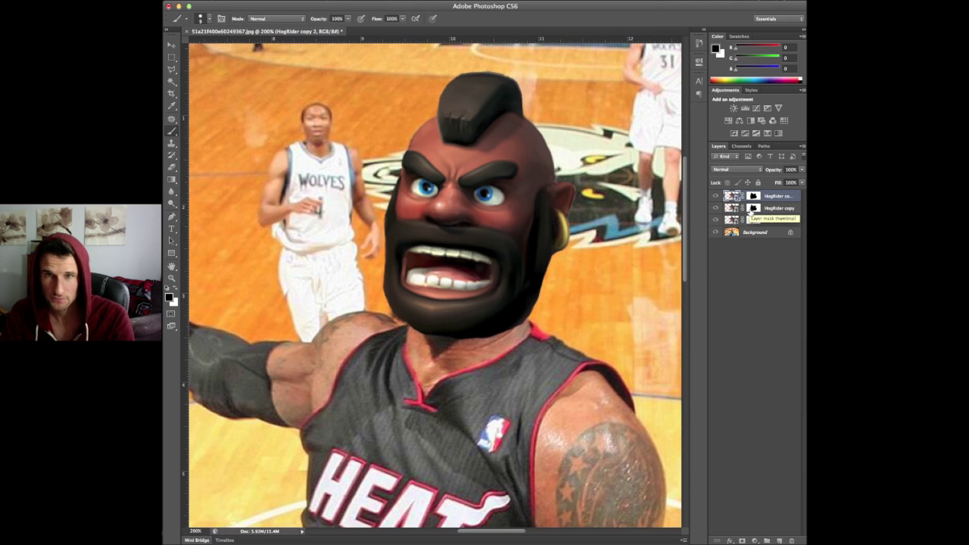
left_click(770, 212, "shift")
key("super+e")
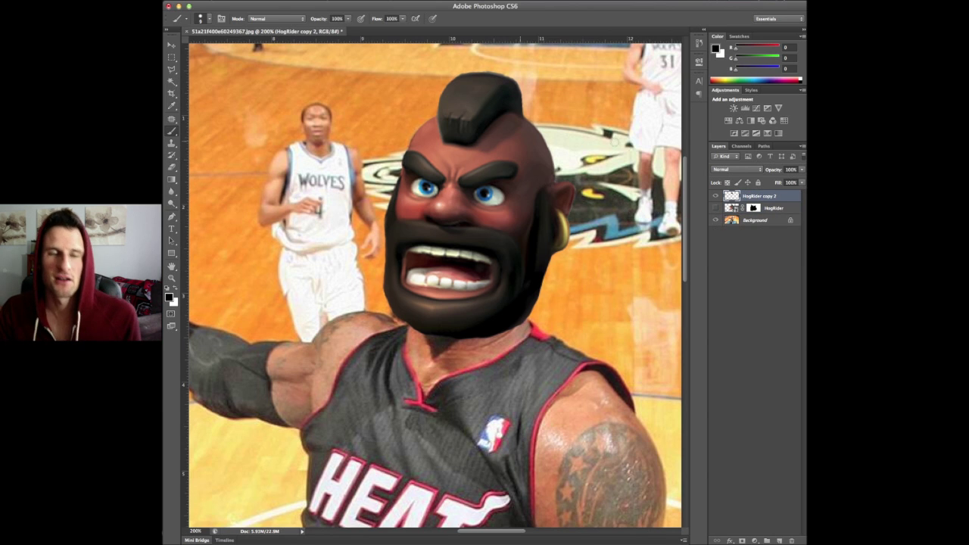
Add a Hue/Saturation adjustment with saturation -15 and lightness +12, clipped to the merged head layer
left_click(729, 121)
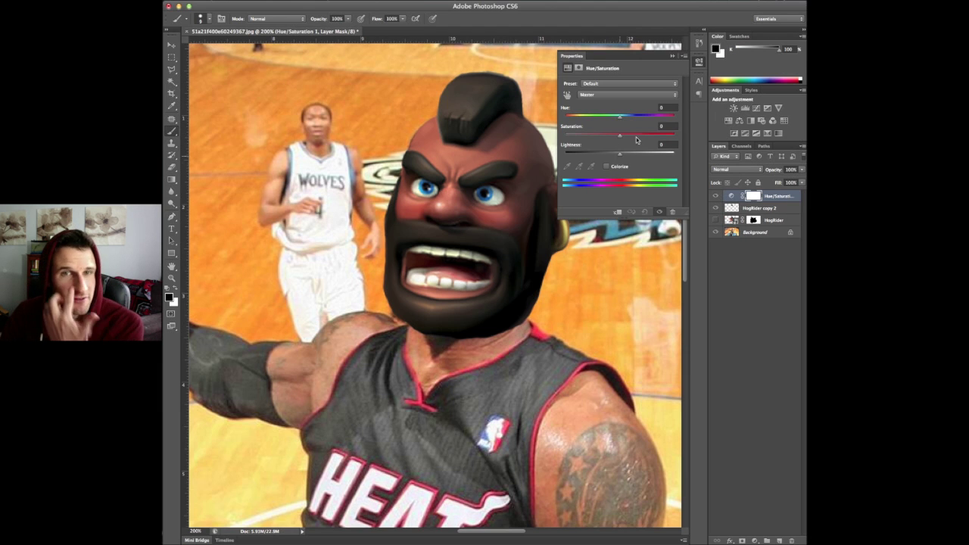
left_click_drag(620, 139, 618, 139)
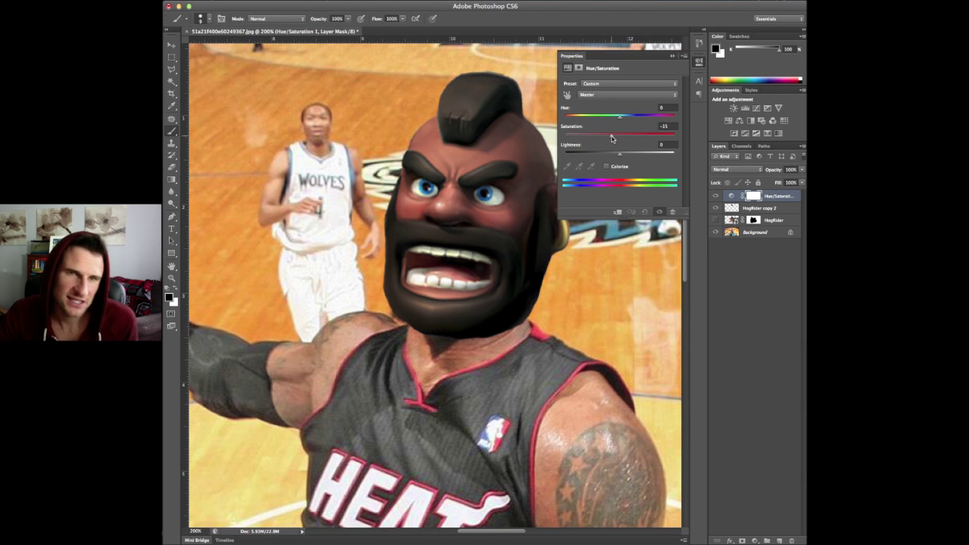
left_click_drag(621, 155, 627, 161)
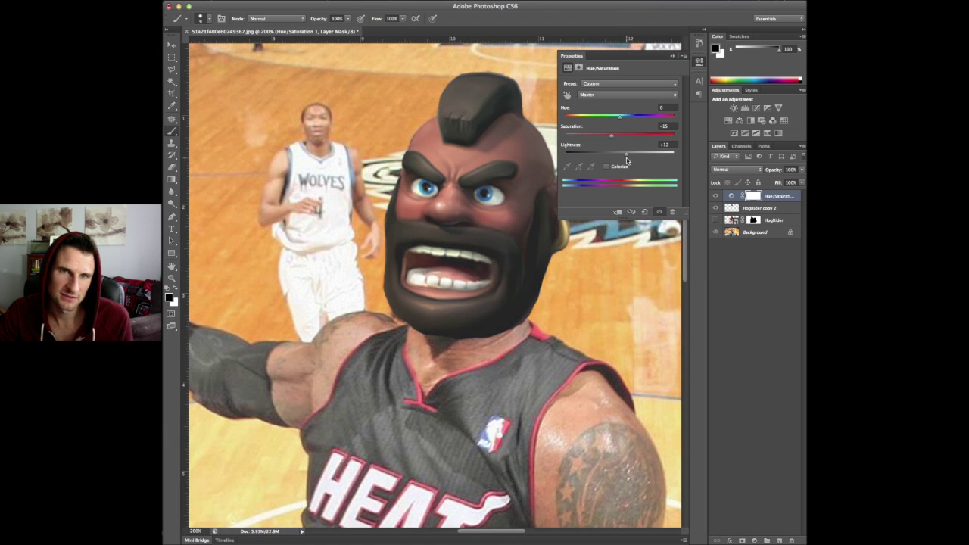
left_click(772, 201, "alt")
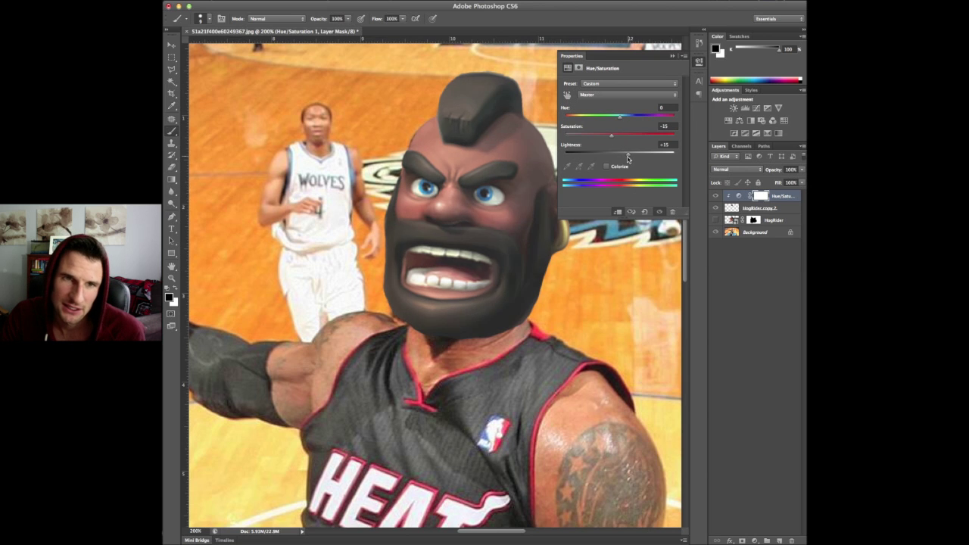
Fine-tune the head's Hue/Saturation adjustment to saturation -21 and lightness +5, and collapse its properties
left_click_drag(628, 160, 625, 157)
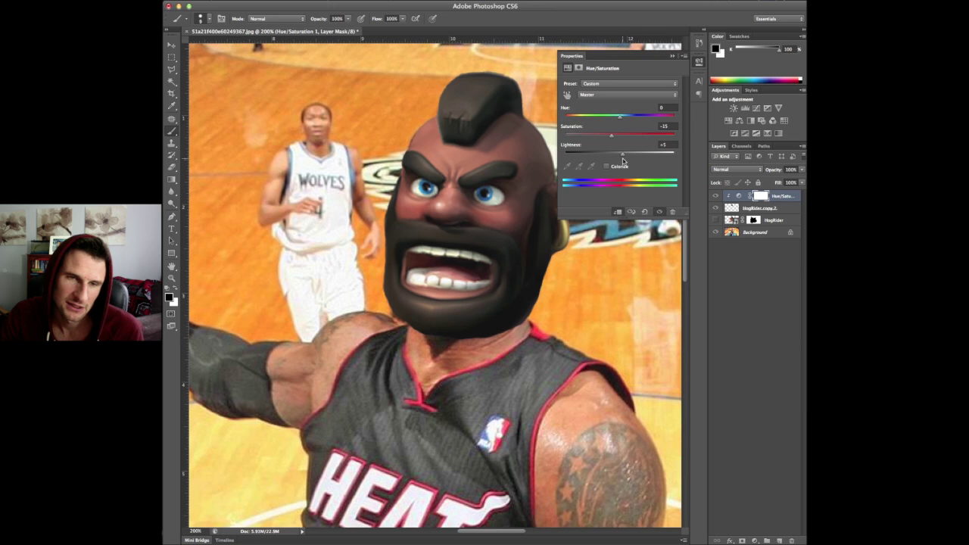
left_click_drag(613, 138, 607, 137)
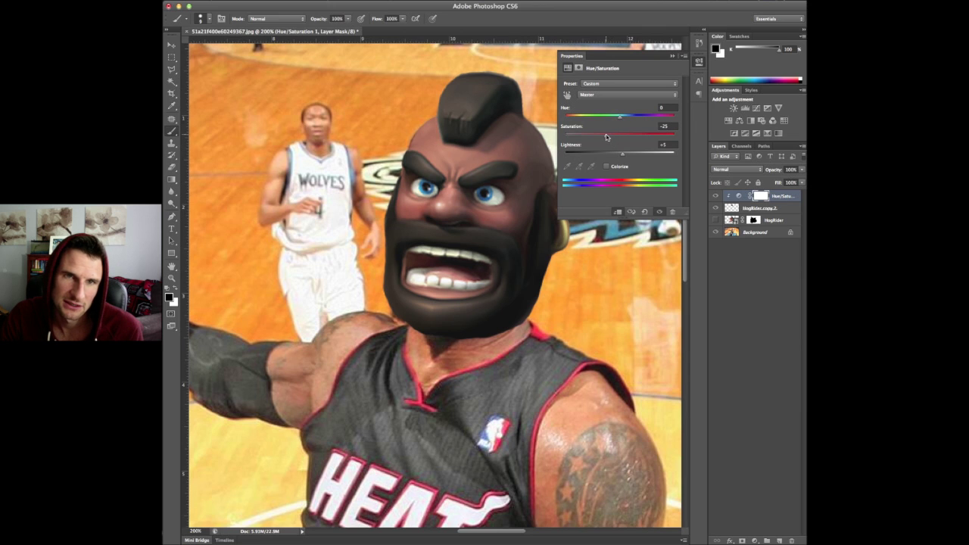
key("super+minus")
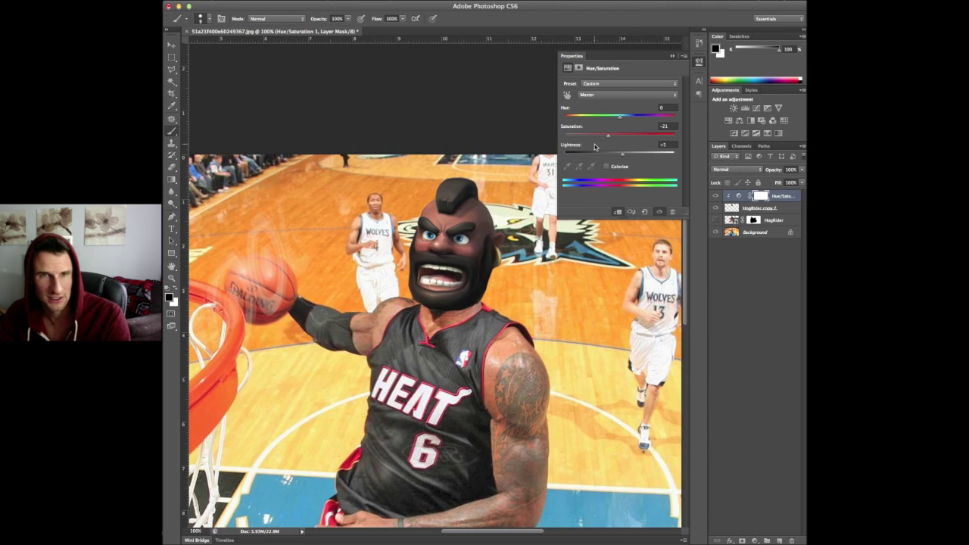
key("super+minus")
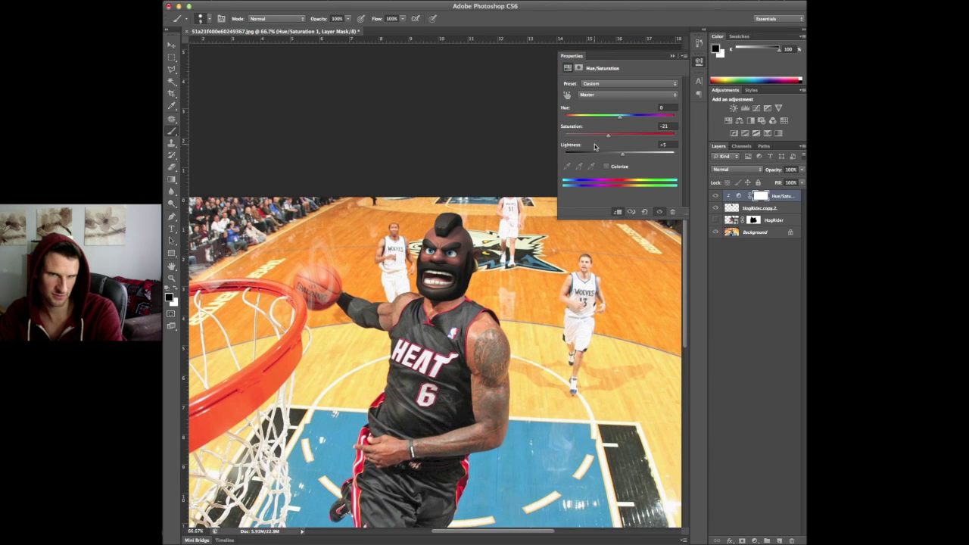
key("super+plus")
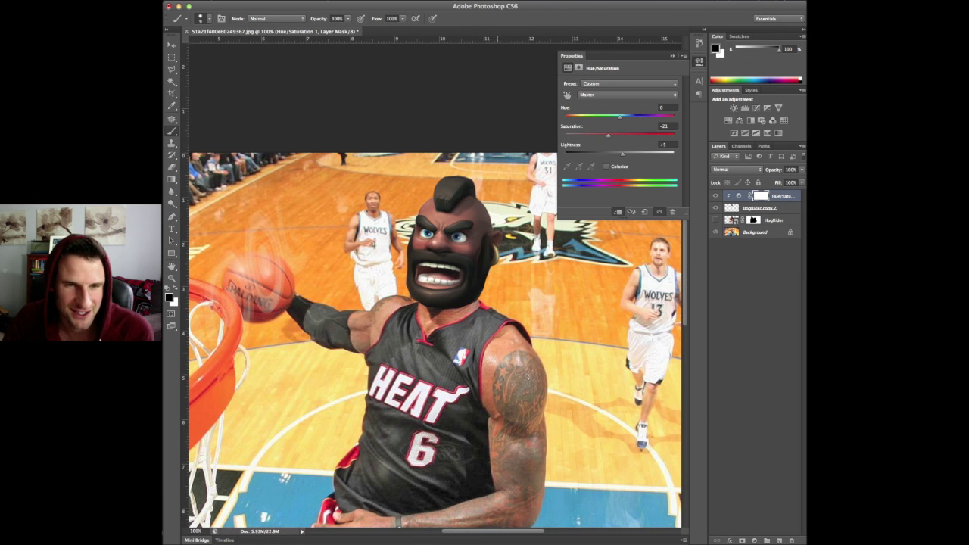
left_click(672, 56)
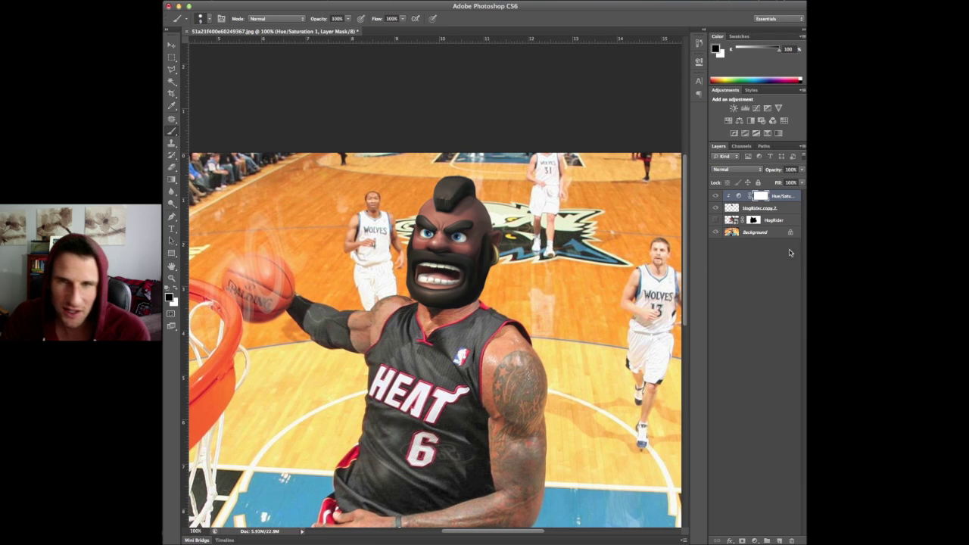
Copy a small patch of shoulder skin from the Background onto a new top layer and move it over the head's forehead
key("m")
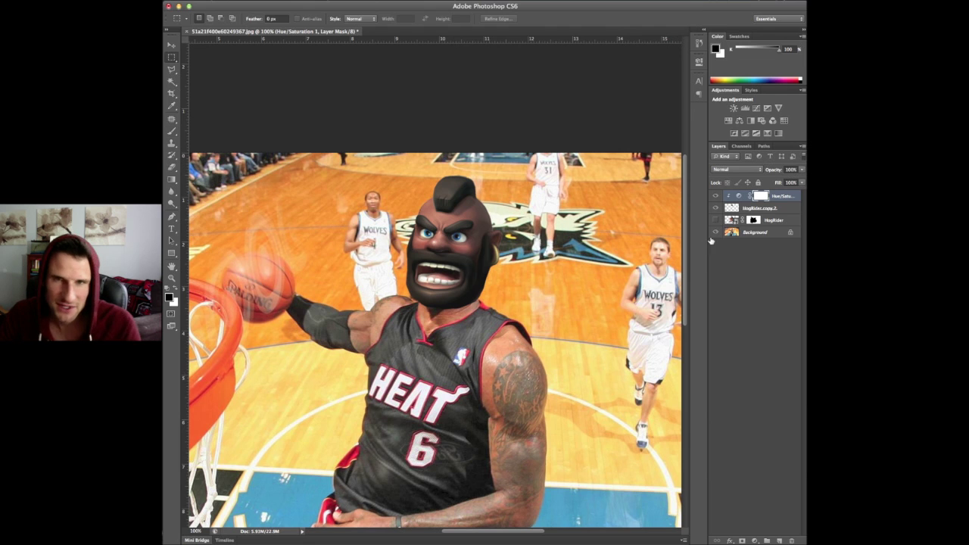
left_click(769, 233)
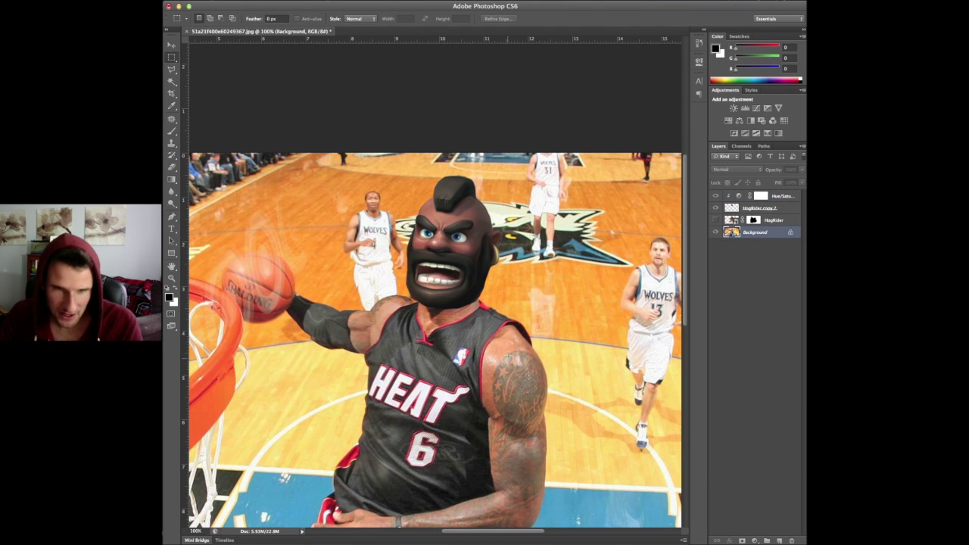
left_click_drag(503, 350, 487, 375)
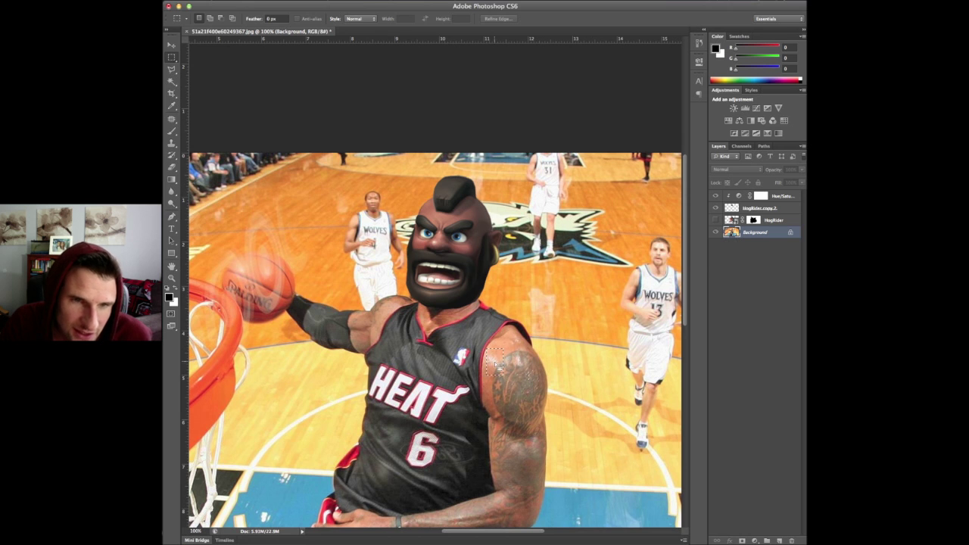
right_click(497, 364)
left_click(544, 428)
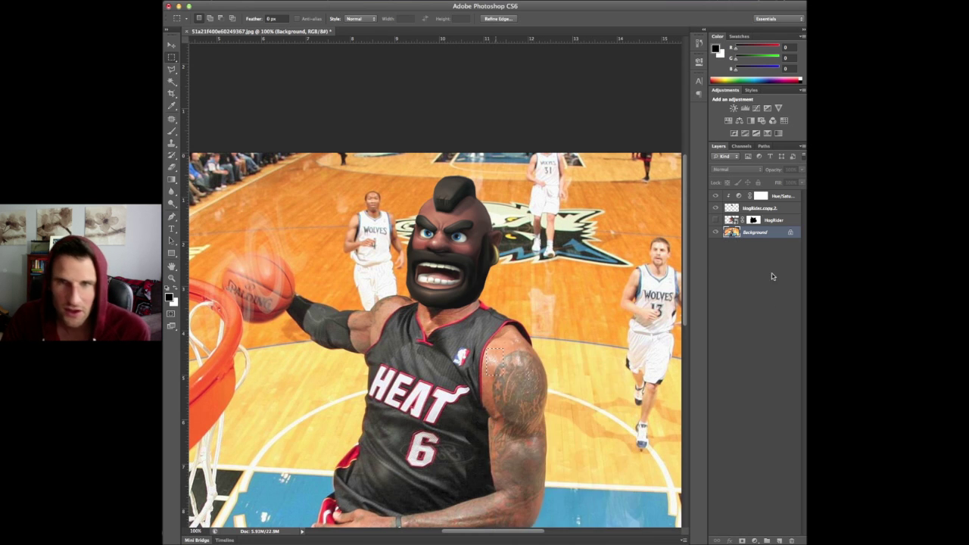
left_click_drag(769, 233, 757, 194)
left_click(171, 45)
left_click_drag(489, 345, 471, 212)
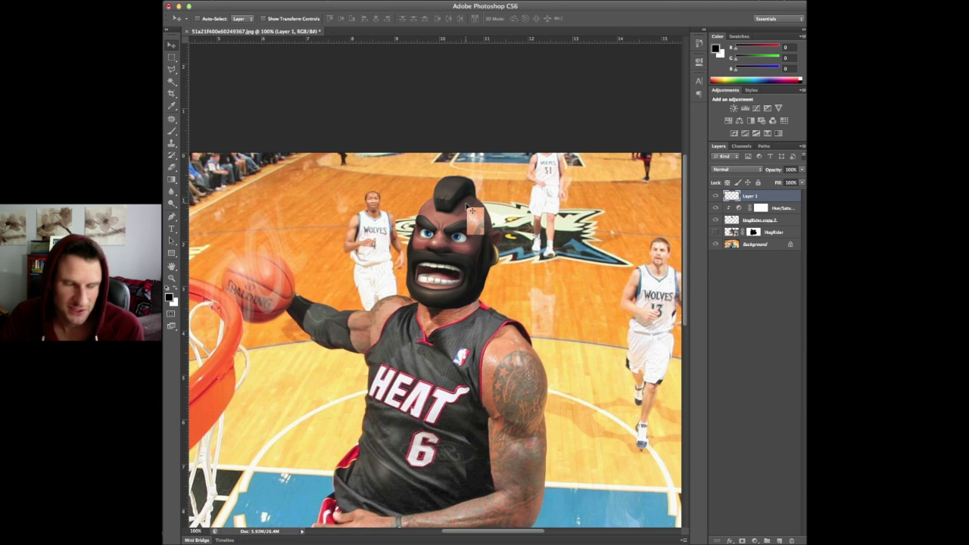
Try different blend modes on the skin patch over the forehead, including Overlay, Luminosity, Linear Burn, Screen and Lighten, and delete the patch layer
key("shift+plus")
key("shift+plus")
key("shift+plus")
key("shift+plus")
key("shift+plus")
key("shift+plus")
key("shift+plus")
key("shift+plus")
key("shift+plus")
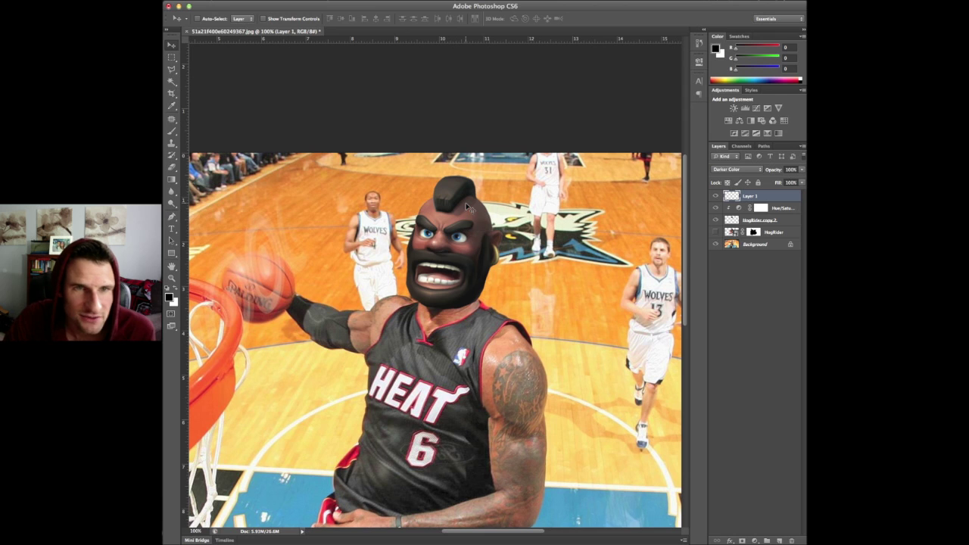
key("shift+plus")
key("shift+plus")
key("shift+plus")
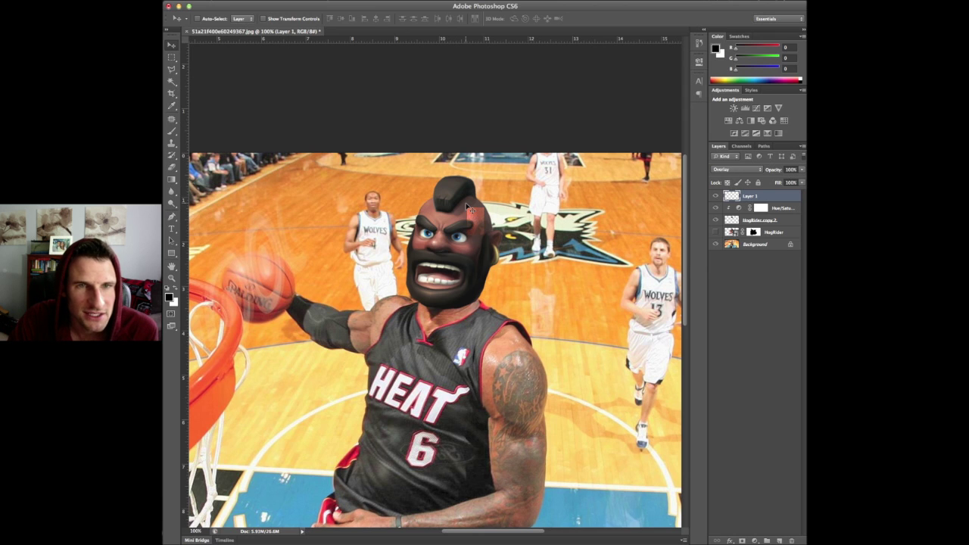
key("shift+plus")
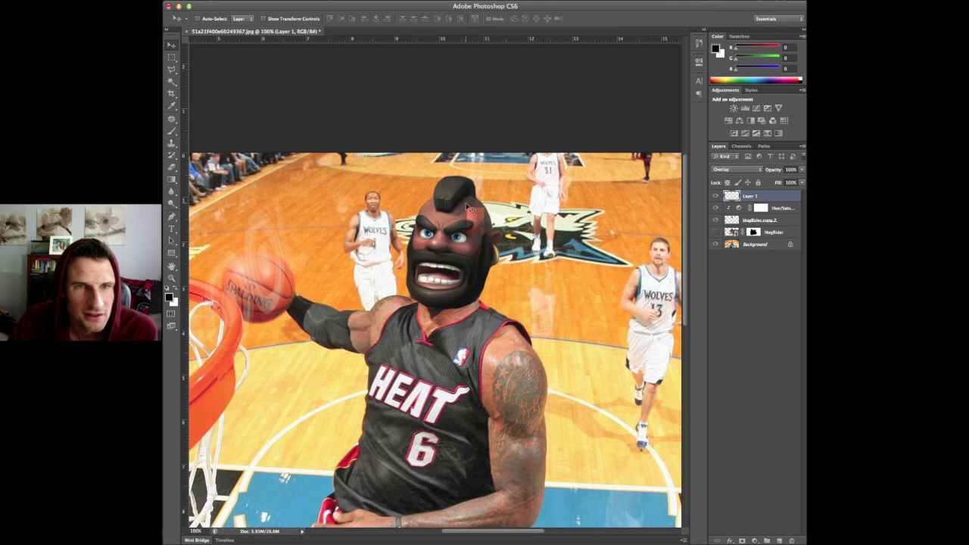
key("shift+plus")
key("shift+plus")
key("shift+plus")
key("shift+plus")
key("shift+plus")
key("shift+plus")
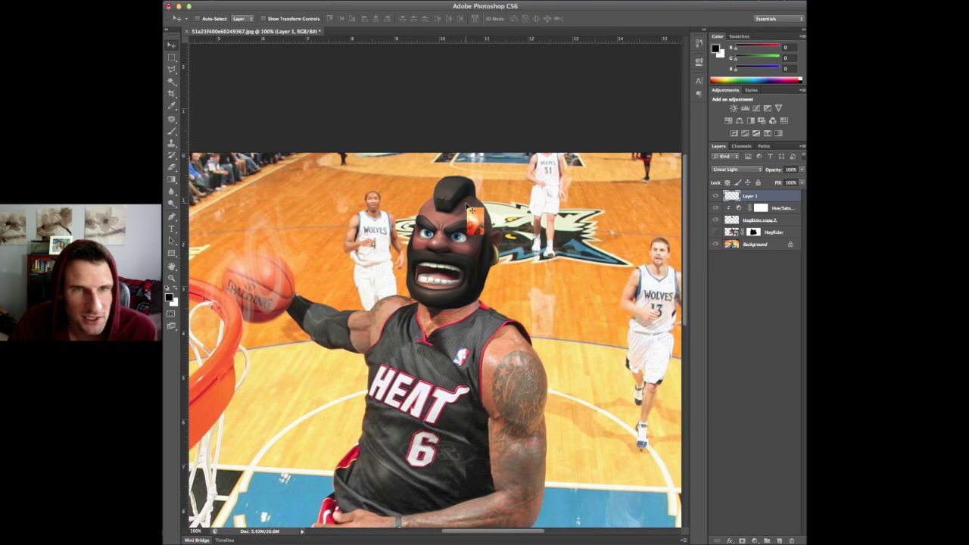
key("shift+plus")
key("shift+plus")
key("shift+plus")
key("shift+plus")
key("shift+plus")
key("shift+plus")
key("shift+plus")
key("shift+plus")
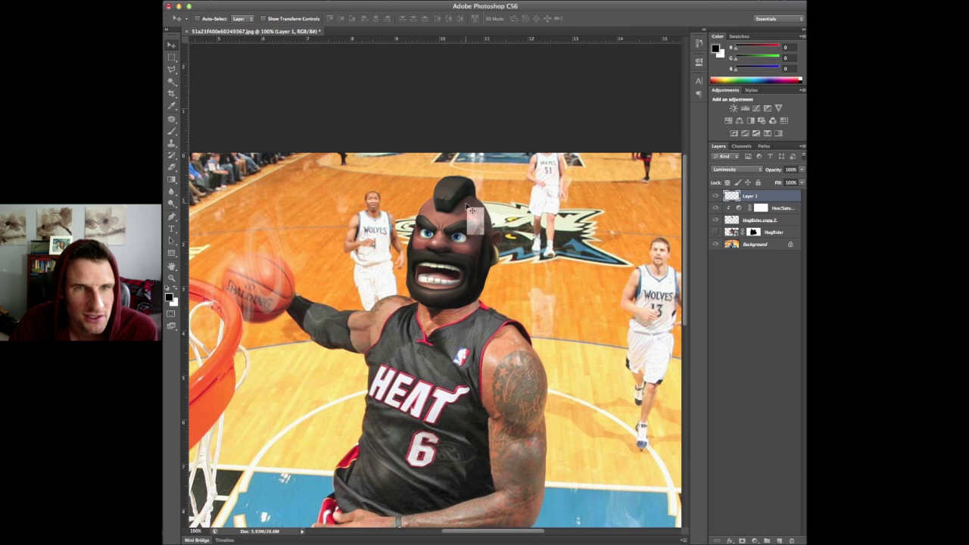
key("shift+plus")
key("shift+plus")
key("shift+plus")
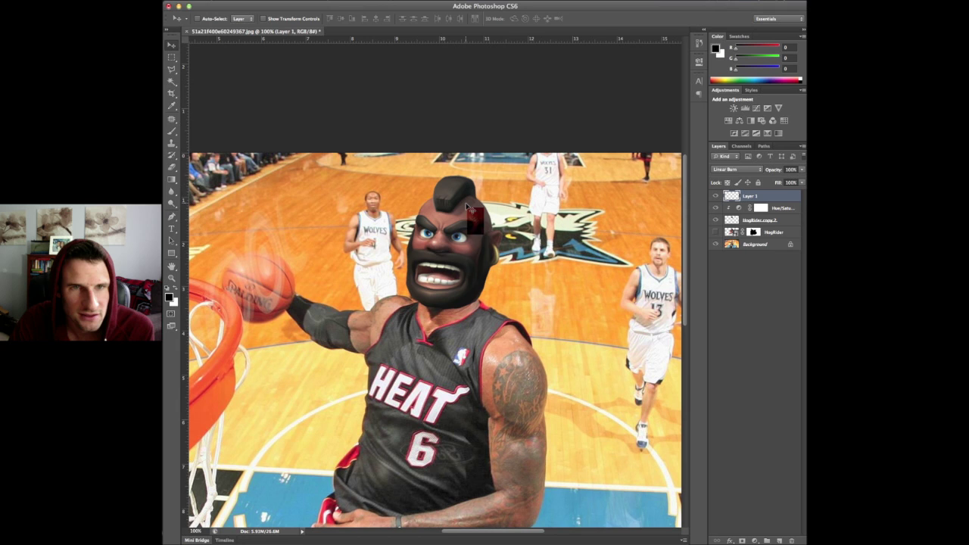
key("shift+plus")
key("shift+plus")
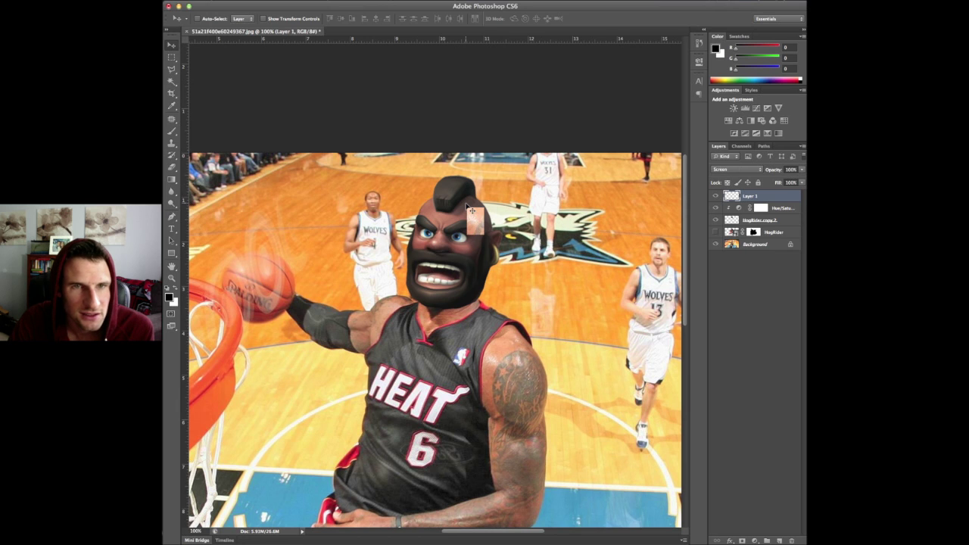
key("shift+plus")
key("shift+minus")
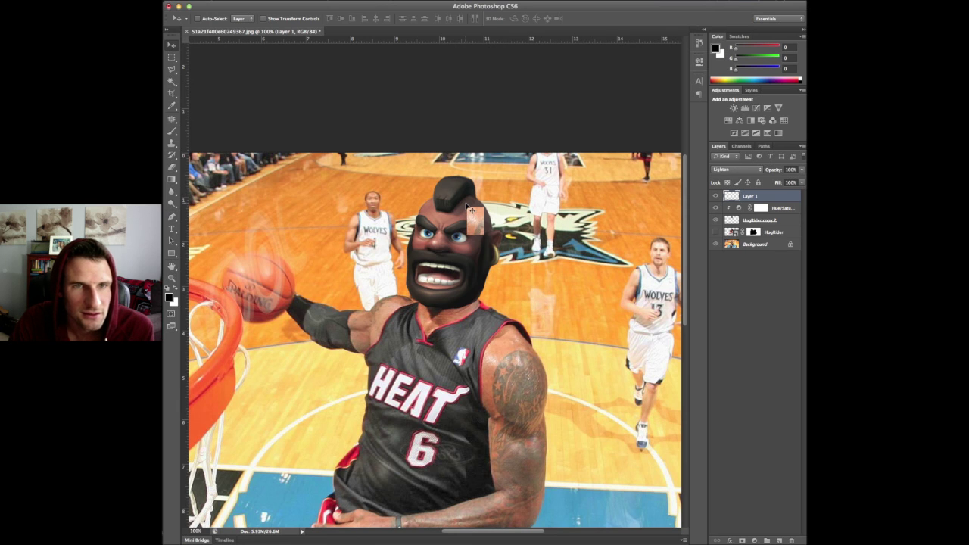
key("Delete")
Stamp a white dab on the head's forehead on a new layer, using a 36 px textured brush
key("b")
right_click(488, 301)
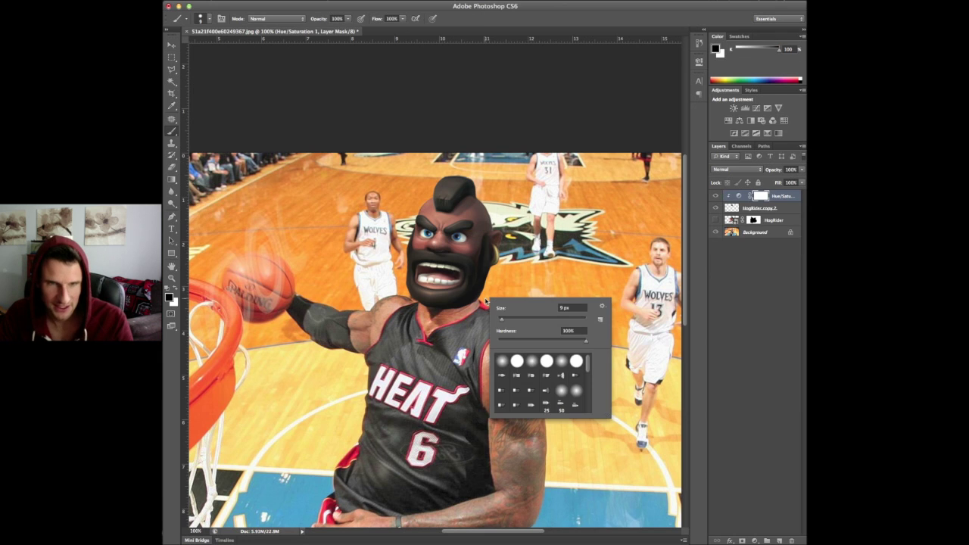
scroll(561, 382, "down", 5)
left_click(562, 377)
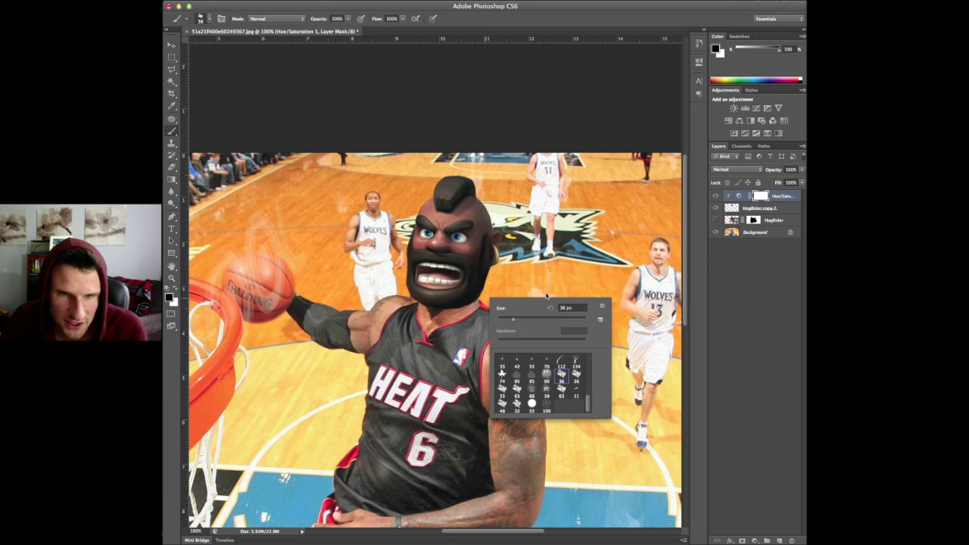
left_click(546, 229)
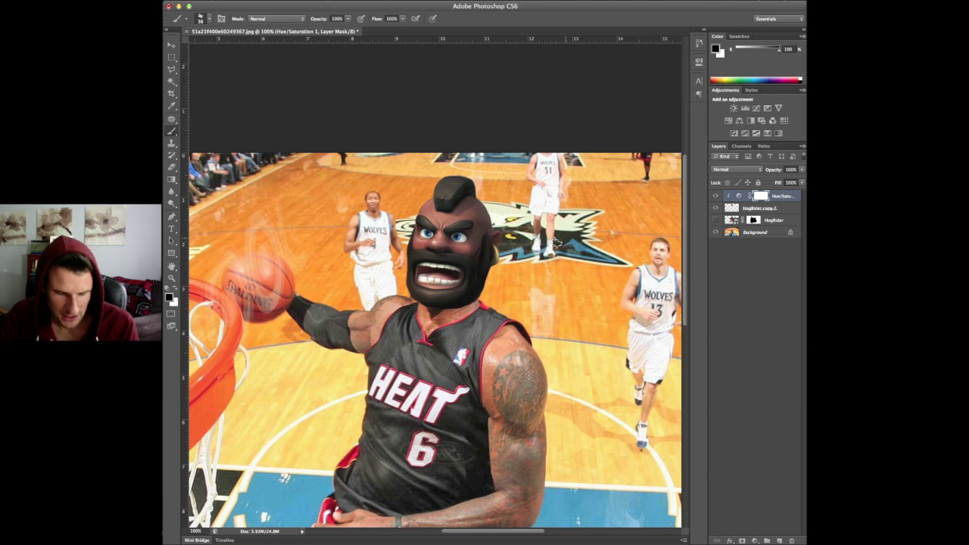
left_click(780, 539)
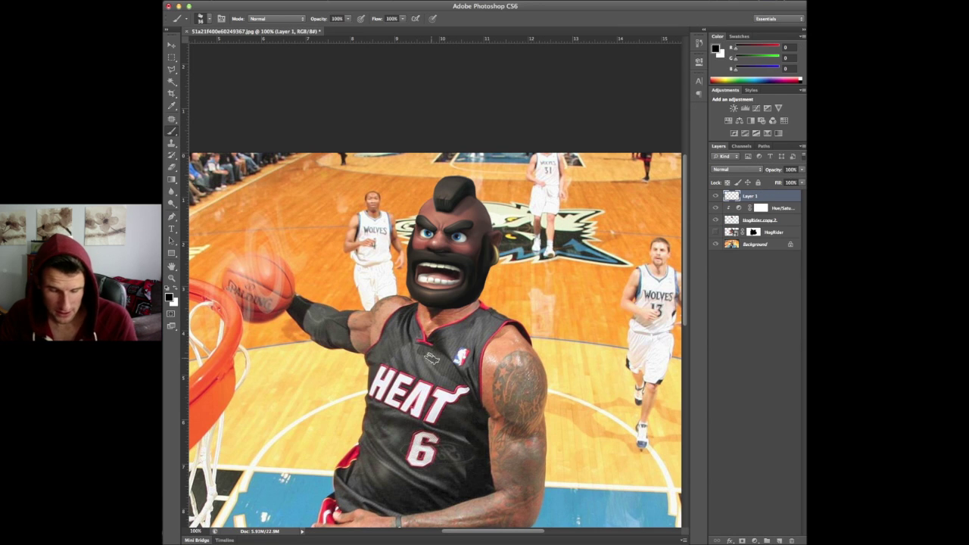
key("x")
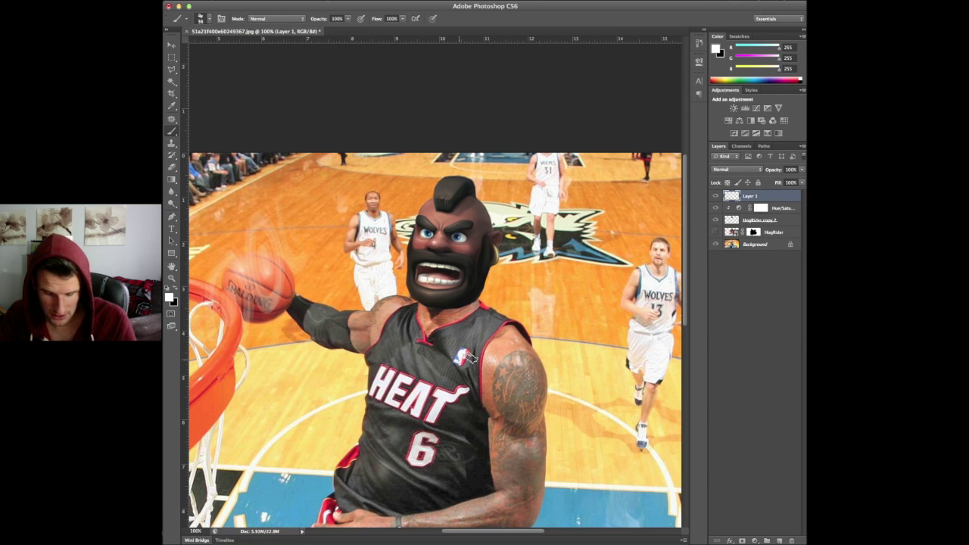
left_click(471, 218)
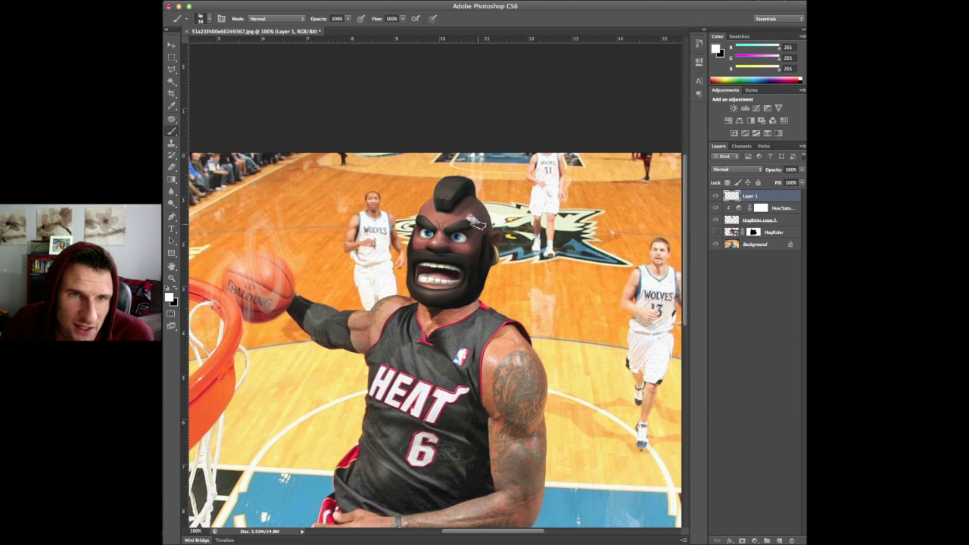
Blend the white forehead texture layer in Overlay mode at 50% opacity
key("v")
key("shift+alt+m")
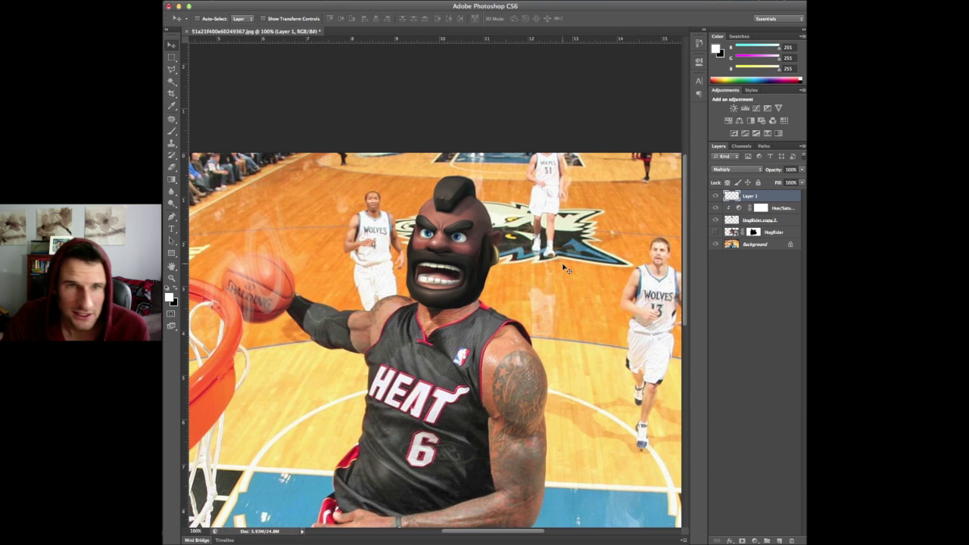
key("shift+plus")
key("shift+plus")
key("shift+plus")
key("shift+plus")
key("shift+plus")
key("shift+plus")
key("shift+plus")
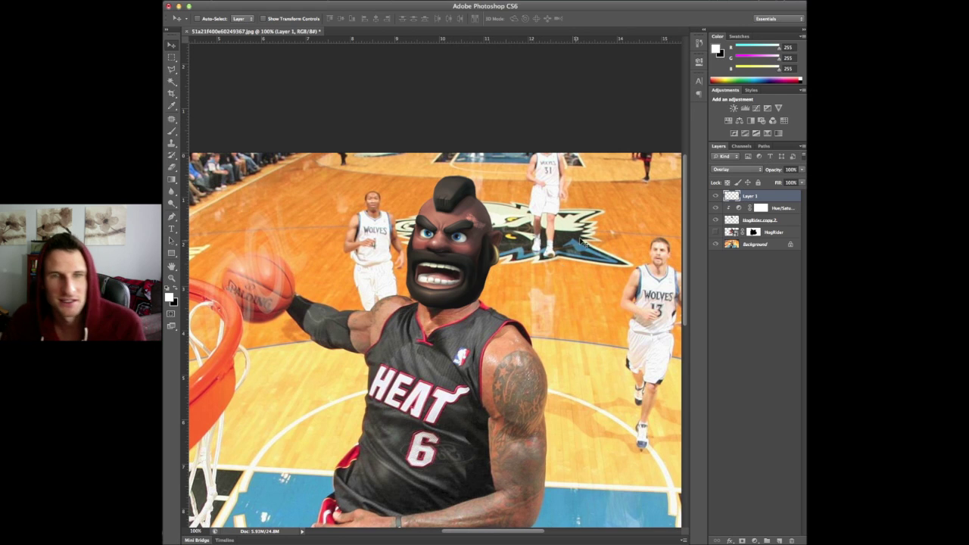
key("5")
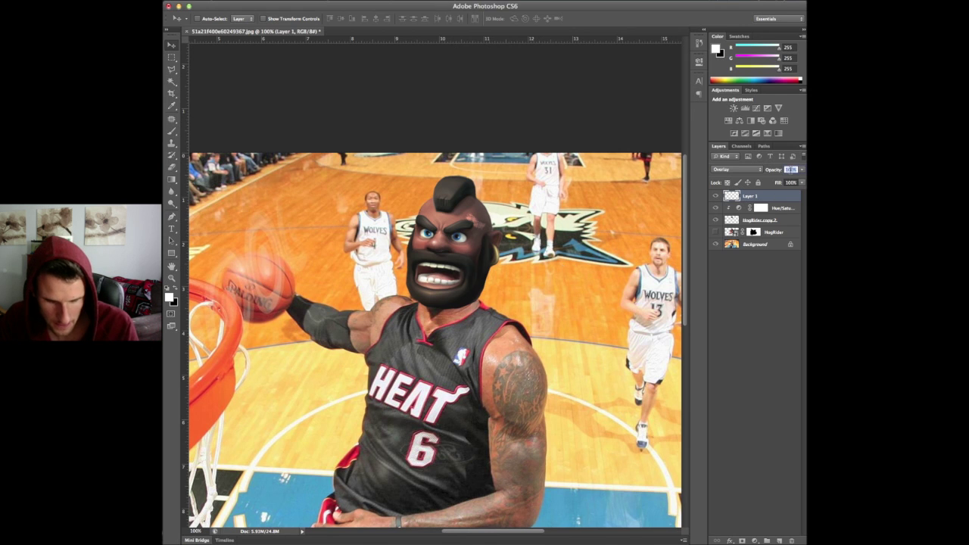
Switch to the Eraser for the forehead texture layer and reduce its size to 50 px
key("e")
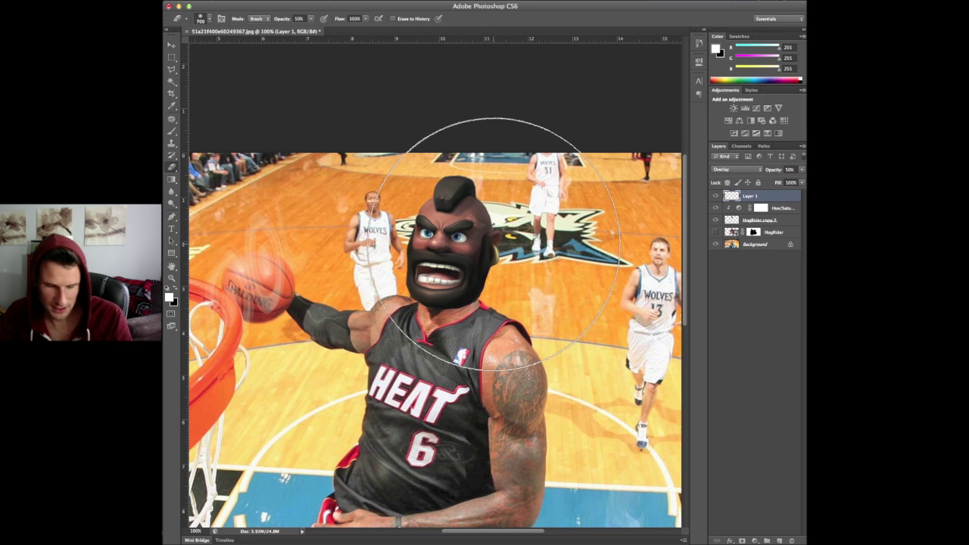
key("bracketleft")
key("bracketleft")
key("bracketleft")
key("bracketleft")
key("bracketleft")
key("bracketleft")
key("bracketleft")
key("bracketleft")
key("bracketleft")
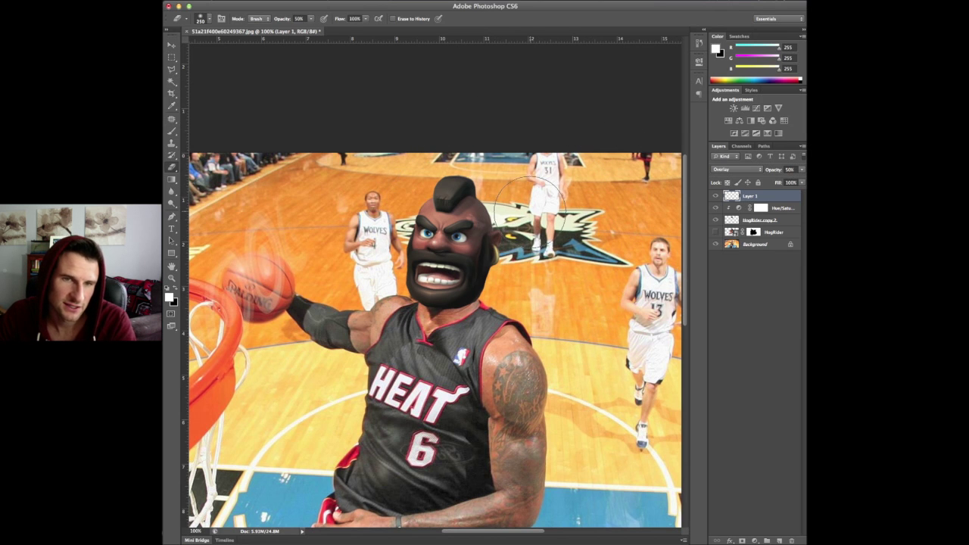
key("bracketleft")
key("bracketleft")
key("bracketleft")
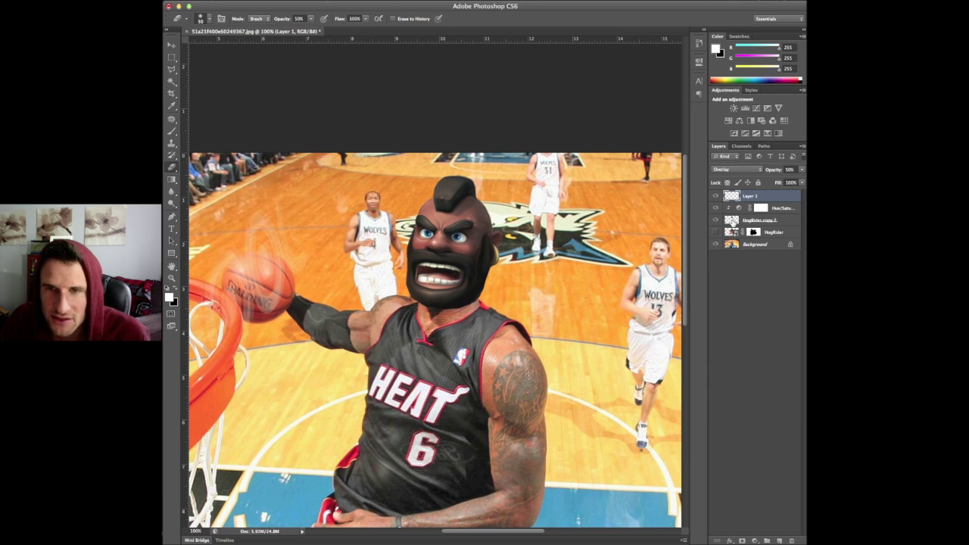
Colorize the head's Hue/Saturation adjustment with a golden-yellow hue, saturation 42 and lightness 0, and collapse its properties
left_click(732, 220)
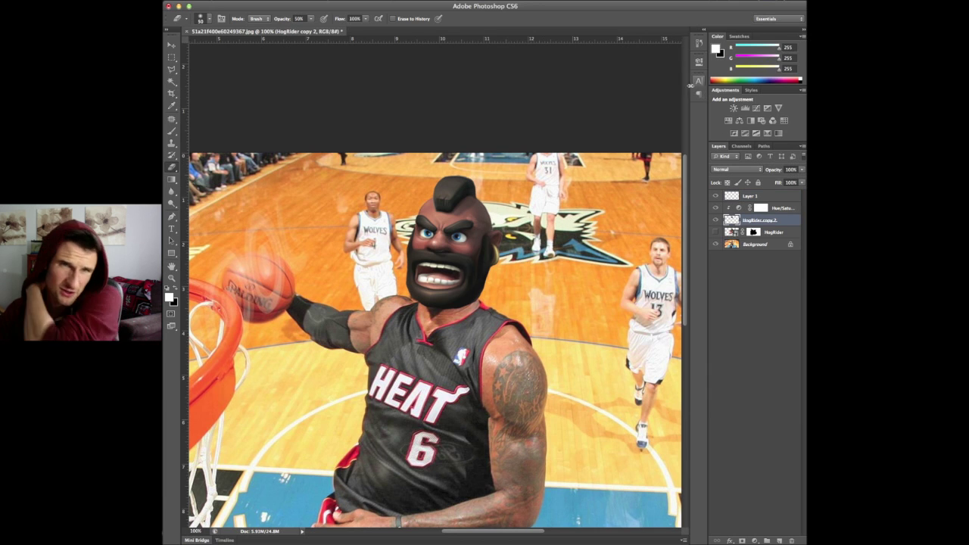
double_click(739, 208)
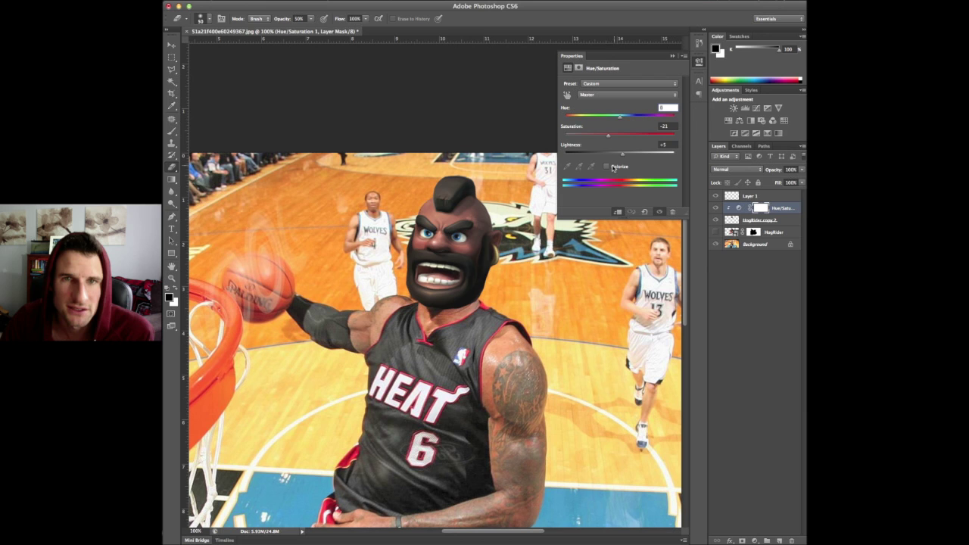
left_click_drag(566, 119, 577, 121)
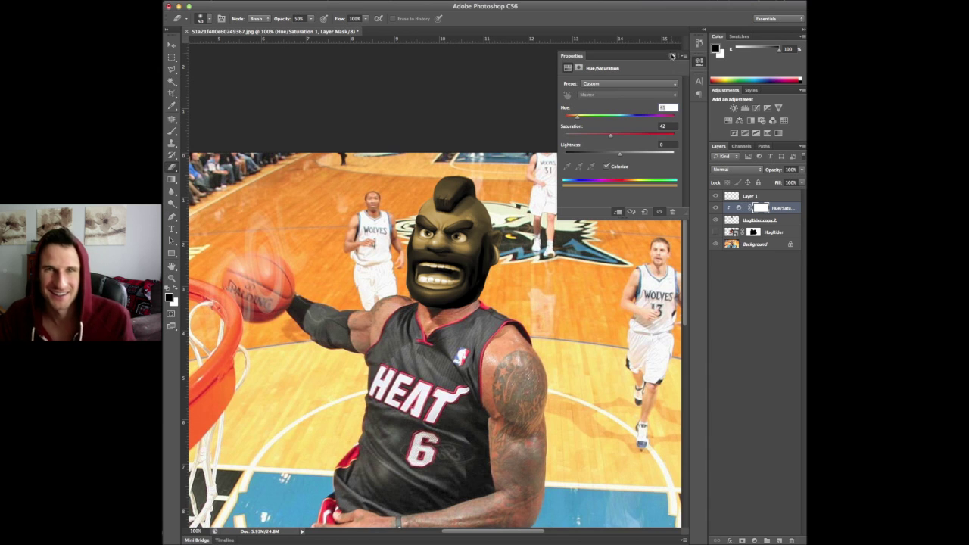
left_click(672, 56)
Cycle the Hue/Saturation adjustment layer's blend mode to Color Dodge
key("v")
key("shift+plus")
key("shift+plus")
key("shift+plus")
key("shift+plus")
key("shift+plus")
key("shift+plus")
key("shift+plus")
key("shift+plus")
key("shift+plus")
key("shift+minus")
key("shift+plus")
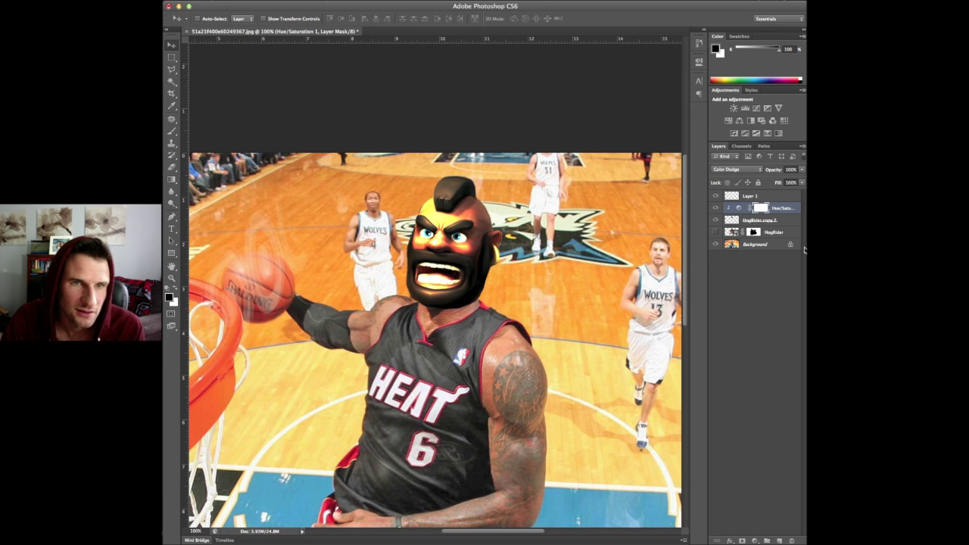
Set the Color Dodge adjustment layer's opacity to 50% and compare the head with the adjustment hidden and shown
left_click(791, 169)
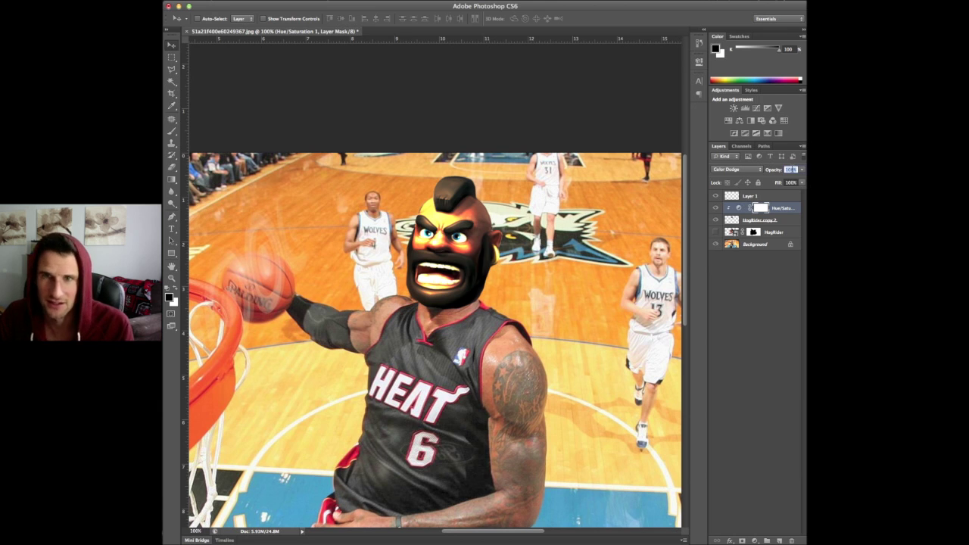
type("50")
key("Return")
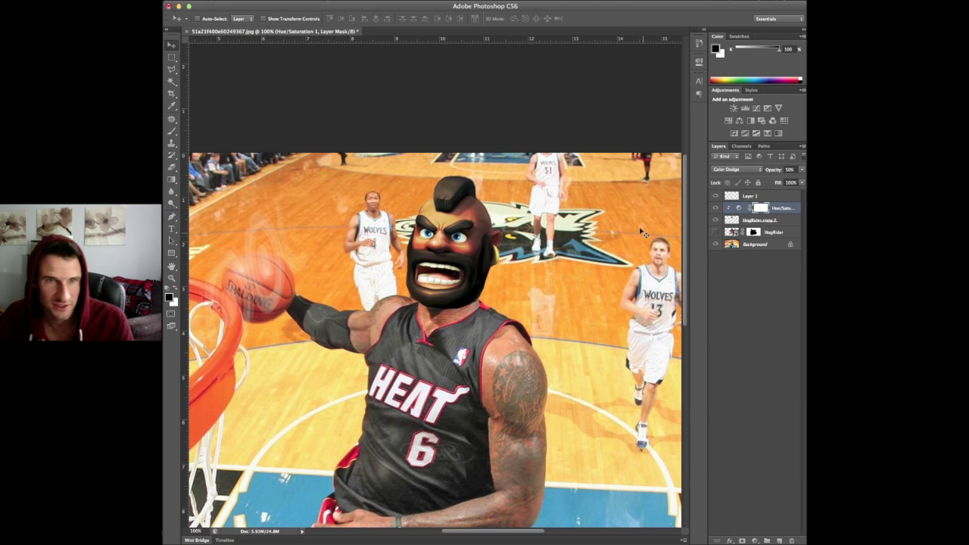
left_click(715, 208)
left_click(715, 208)
left_click(714, 209)
left_click(713, 210)
left_click(713, 211)
left_click(714, 210)
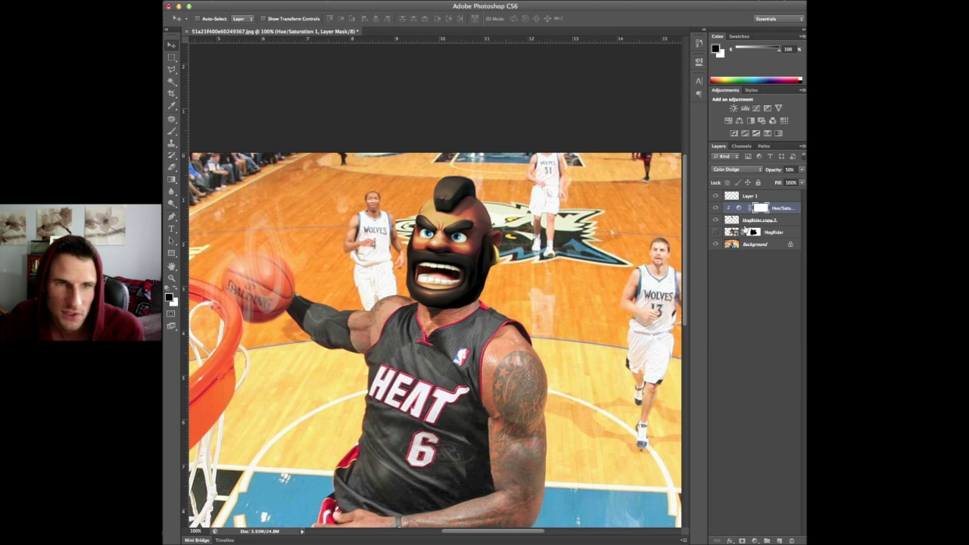
Brighten the merged HogRider head layer with Levels, setting the midtone input to 1.19
left_click(785, 220)
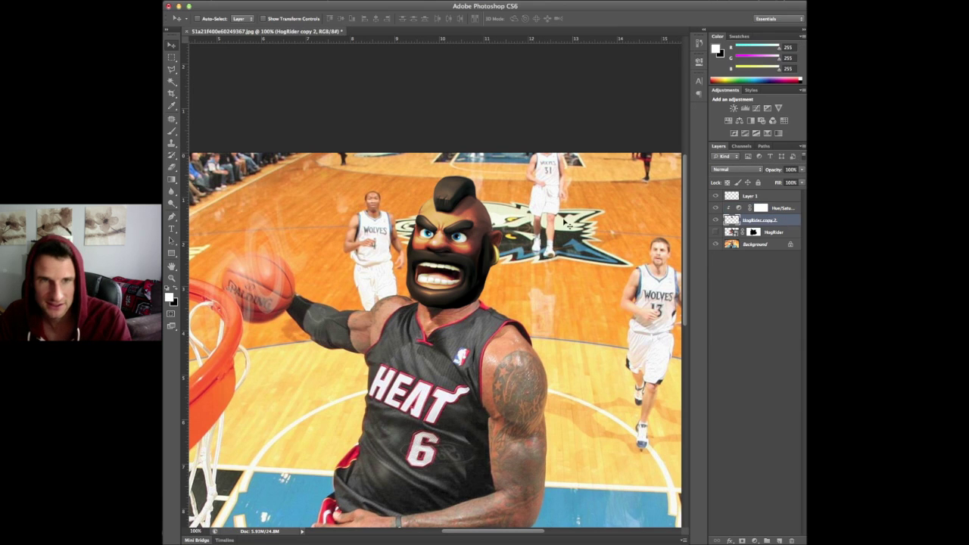
key("ctrl+l")
mouse_move(627, 288)
left_mouse_down()
mouse_move(636, 289)
mouse_move(620, 289)
left_mouse_up()
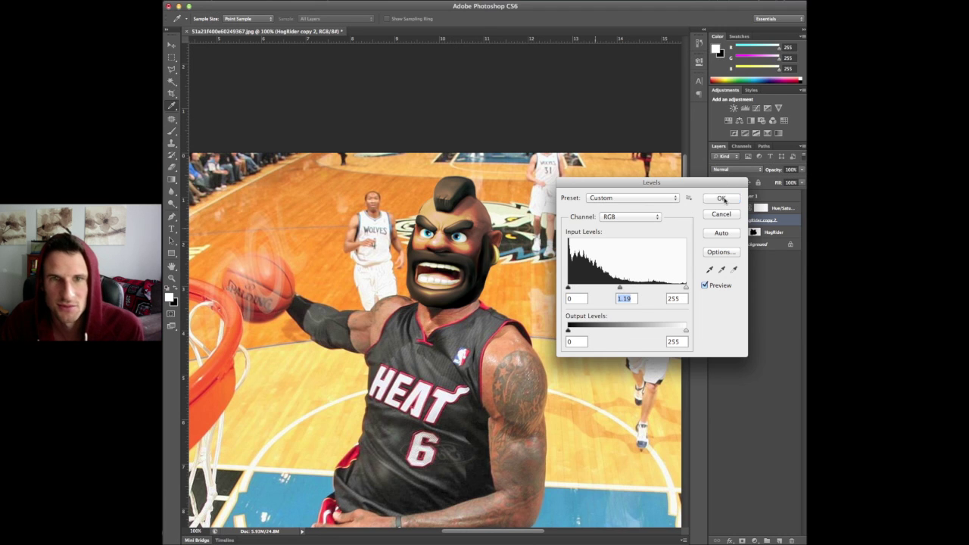
left_click(721, 198)
Target the Hue/Saturation adjustment's mask with a soft round black brush enlarged to 100 px
left_click(761, 208)
key("x")
key("b")
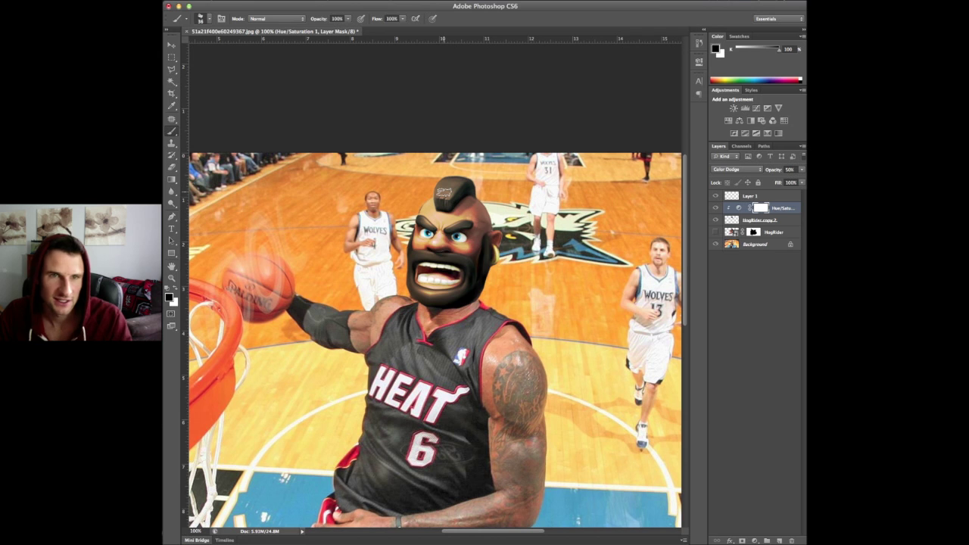
right_click(445, 195)
left_click(552, 173)
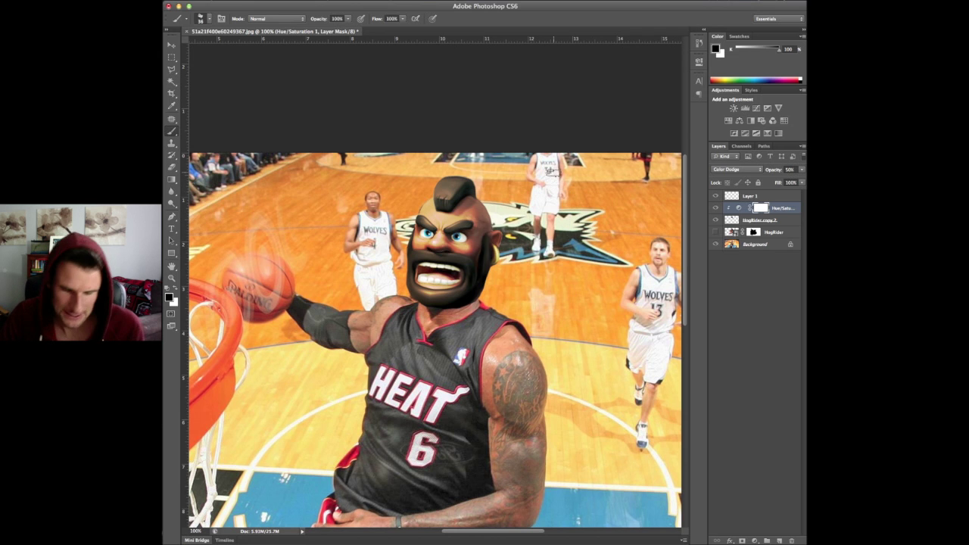
right_click(470, 218)
scroll(507, 290, "up", 5)
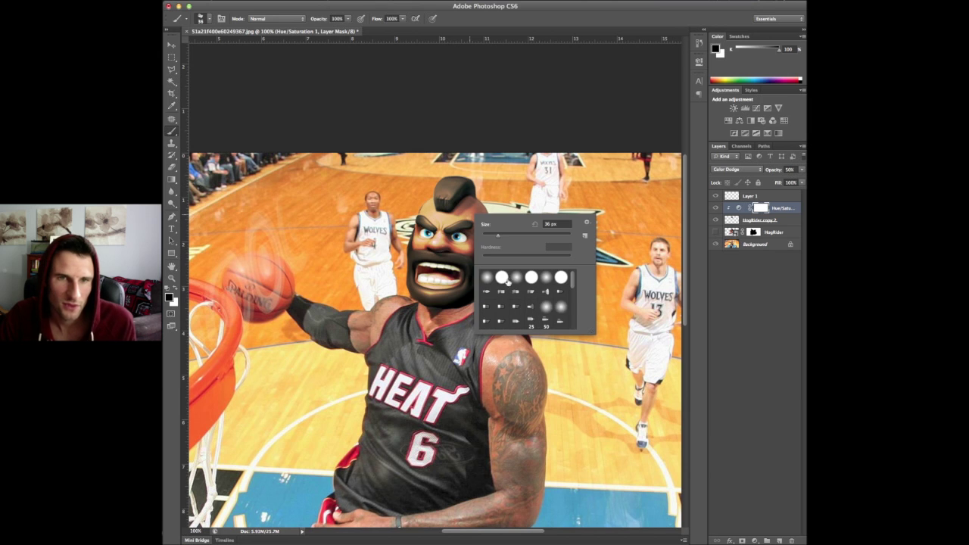
double_click(493, 280)
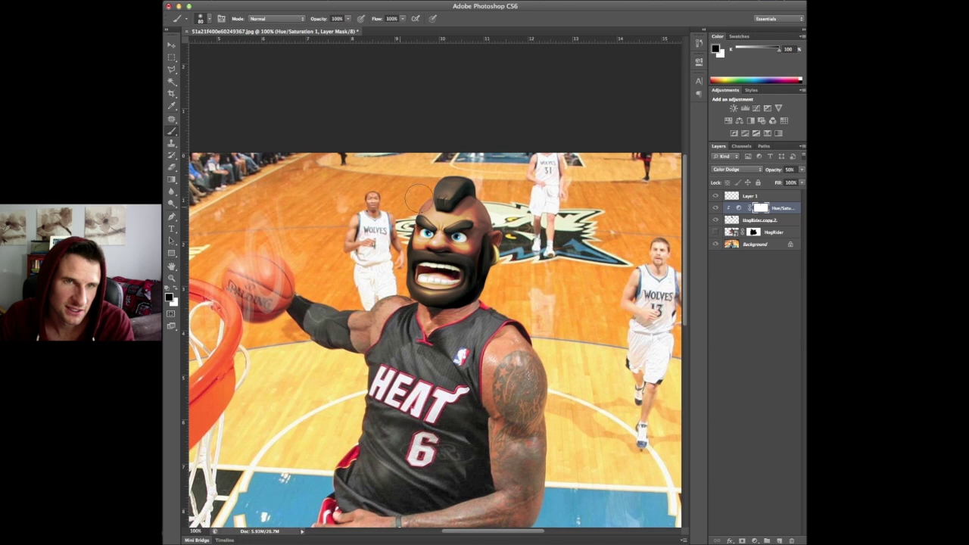
key("bracketright")
key("bracketright")
key("bracketright")
key("bracketright")
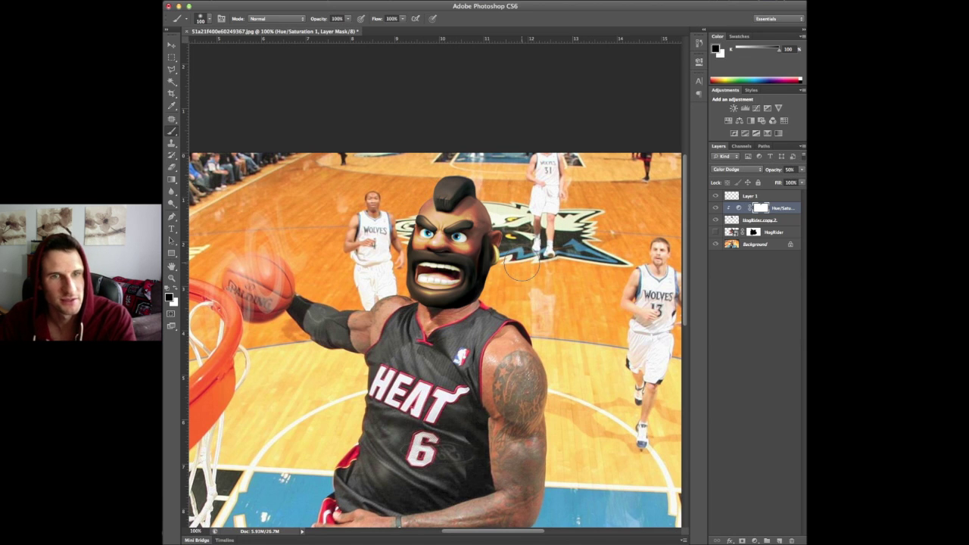
Set the Hue/Saturation adjustment layer's opacity to 45%
key("super+minus")
key("super+minus")
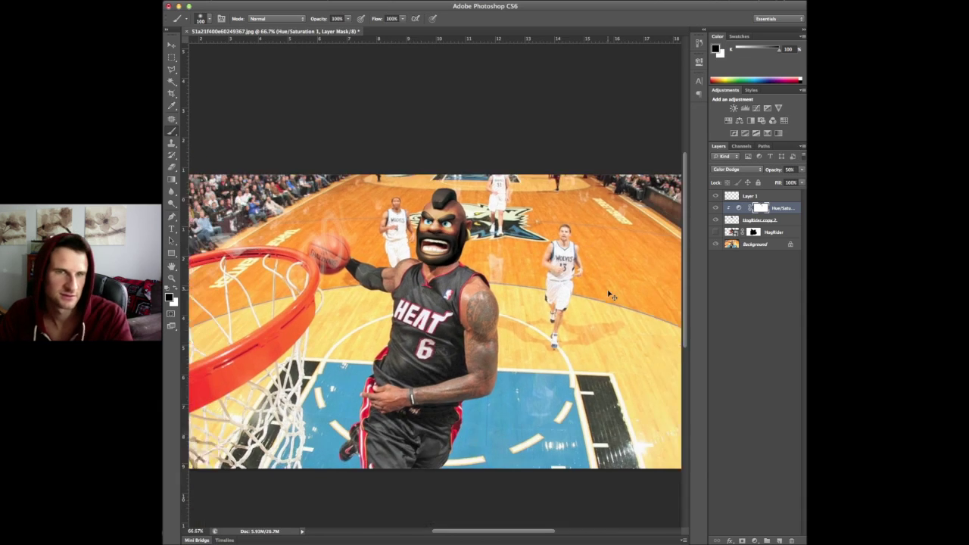
key("super+plus")
key("super+plus")
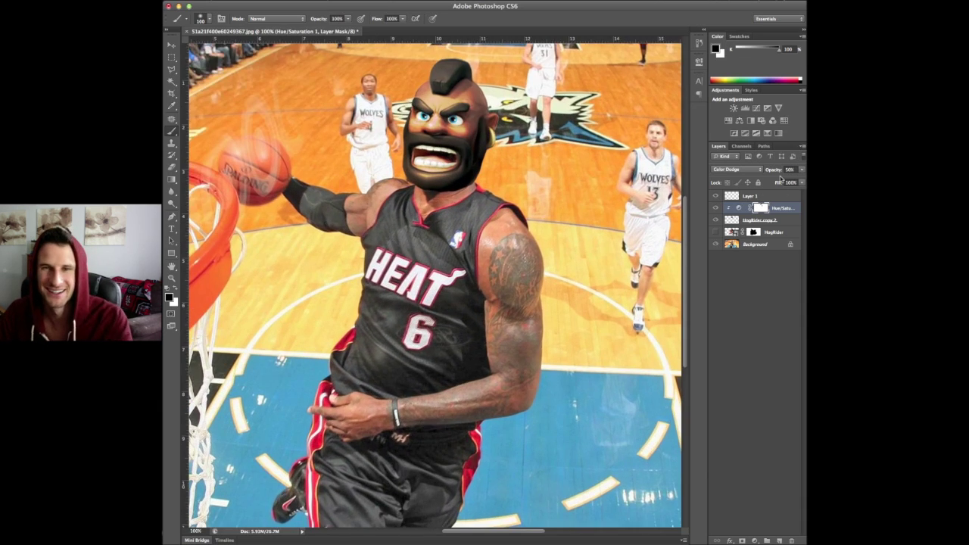
left_click(790, 169)
type("45")
key("Return")
scroll(511, 143, "up", 3)
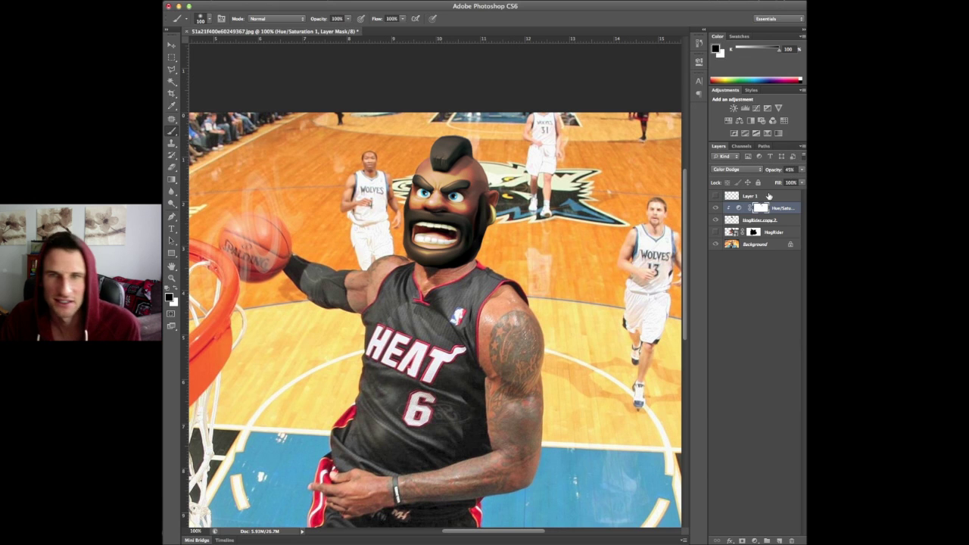
Delete Layer 1 from above the Hue/Saturation adjustment and set the adjustment layer's opacity to 43%
left_click(769, 196)
key("Delete")
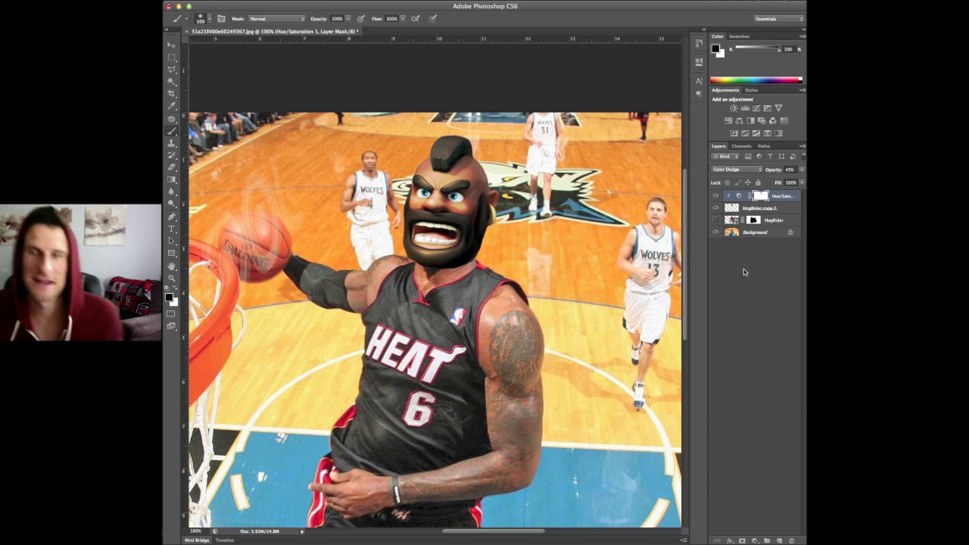
key("ctrl+minus")
key("ctrl+minus")
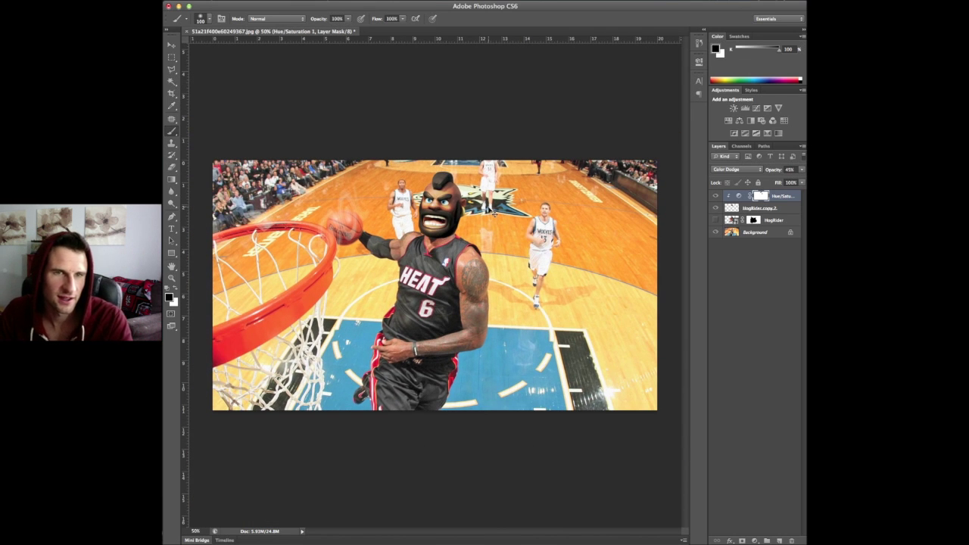
key("ctrl+plus")
scroll(435, 303, "up", 2)
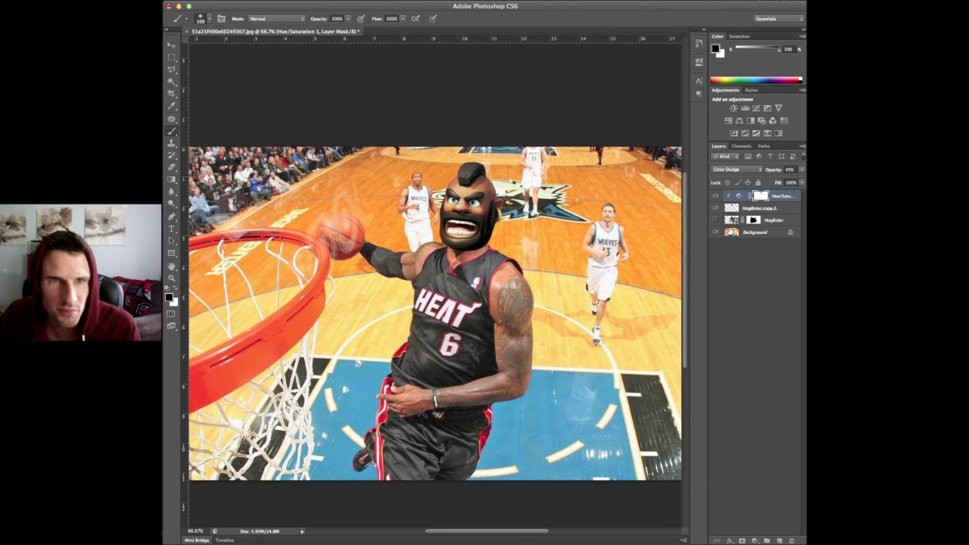
left_click(790, 168)
type("40")
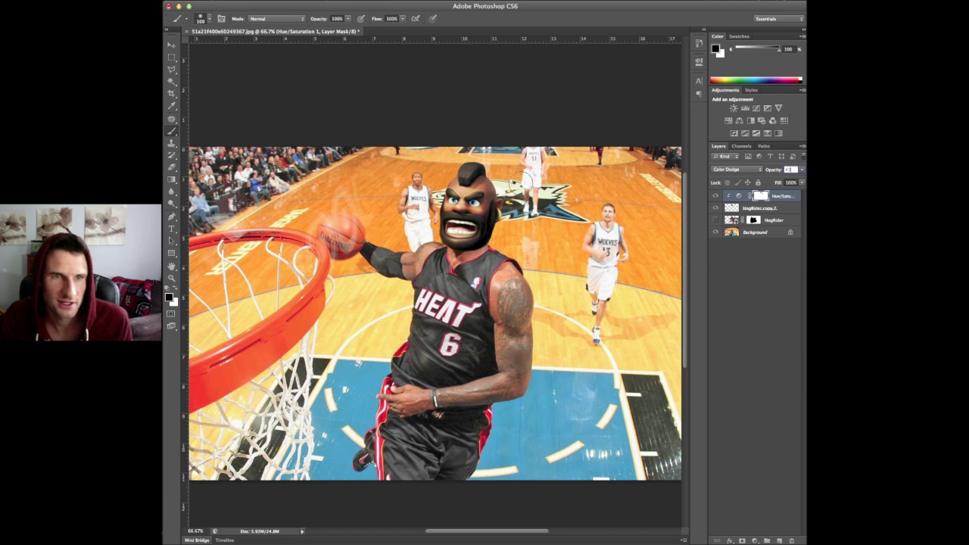
key("super+minus")
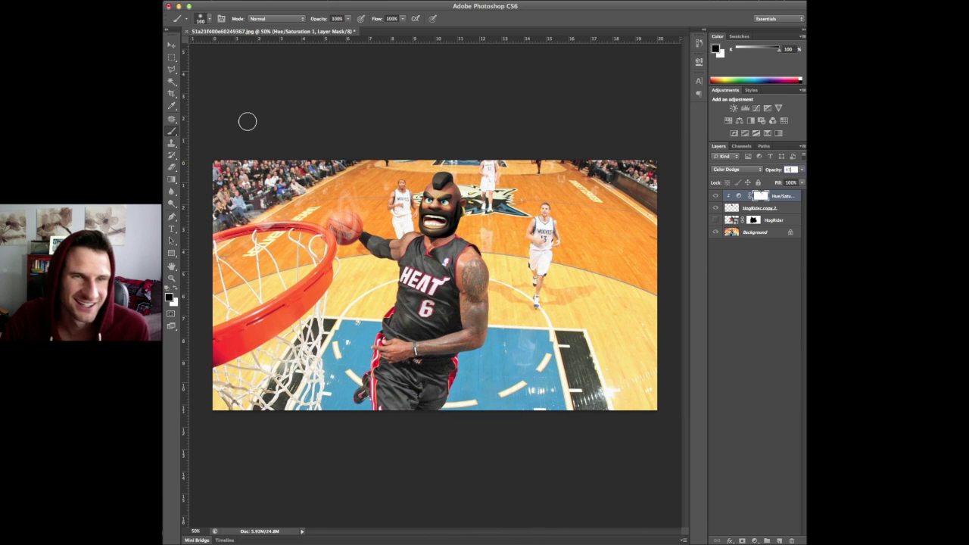
left_click(171, 45)
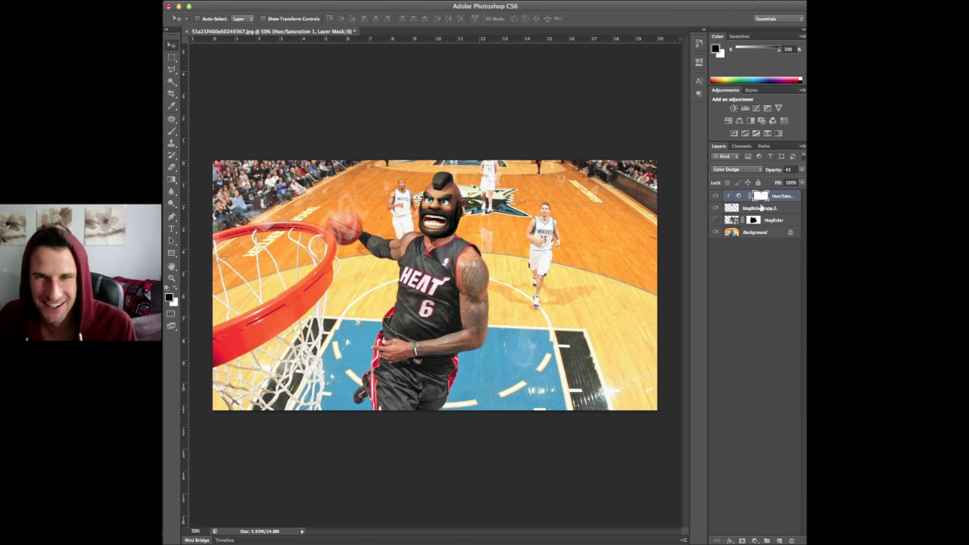
Add white two-line text reading "HOG JAMES" in Bebas Neue on the court and right-align it
key("t")
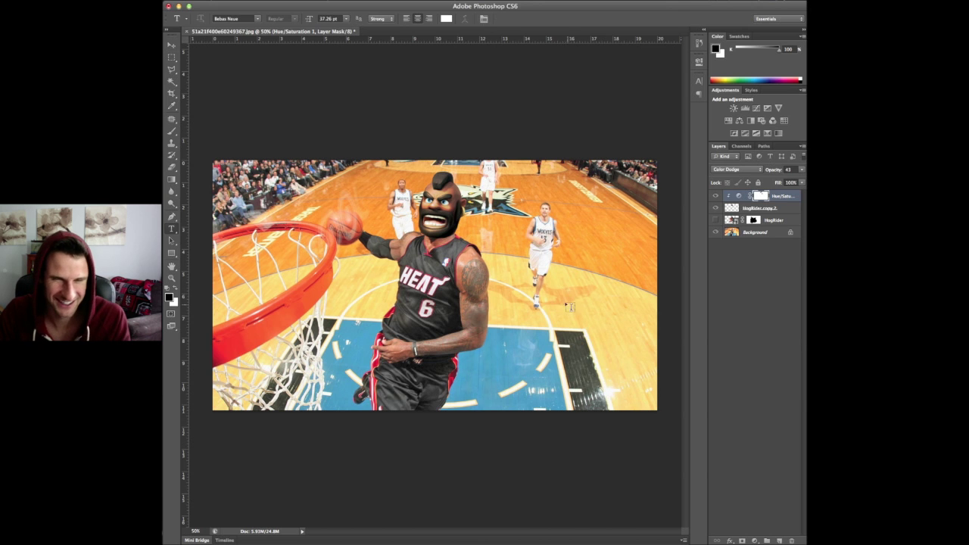
left_click(561, 297)
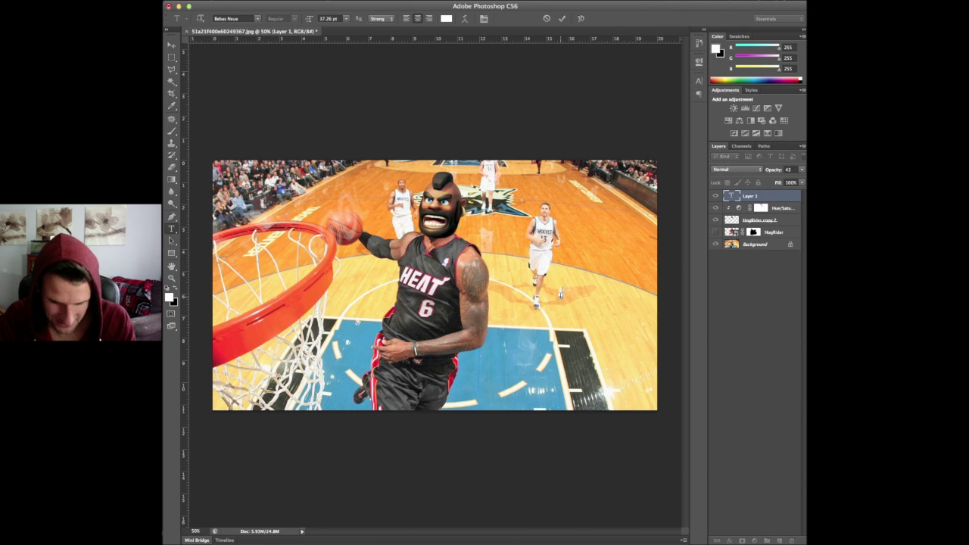
type("HOG JAMES")
key("ctrl+a")
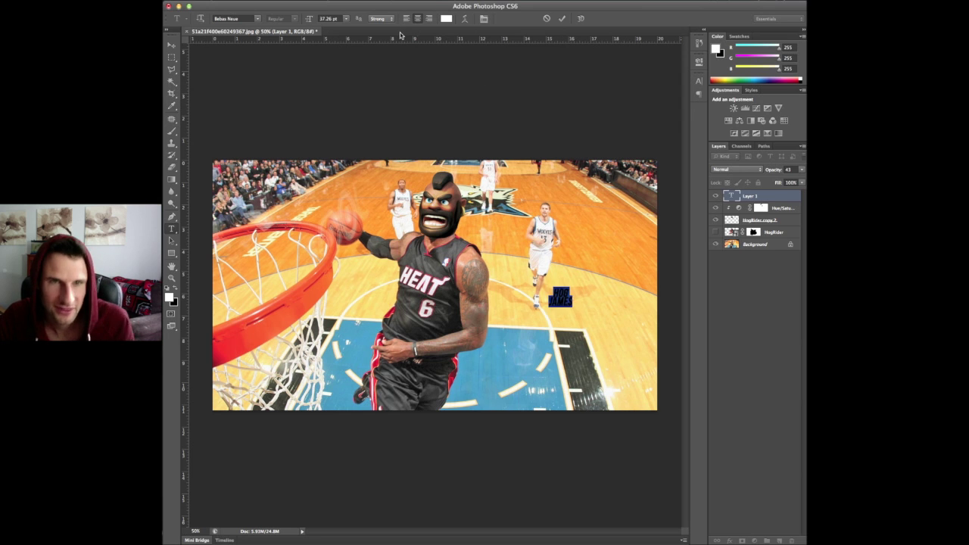
left_click(171, 46)
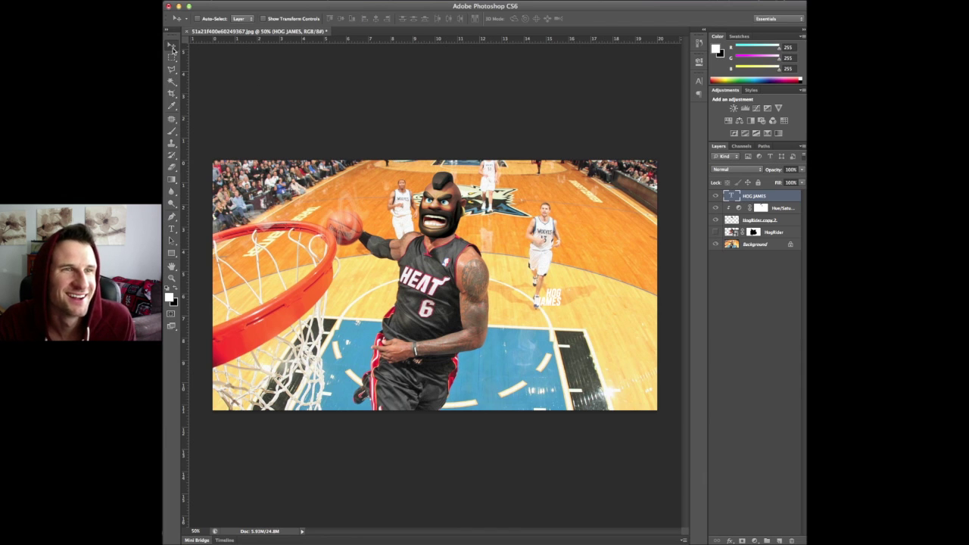
Scale the HOG JAMES text up to about 173 pt and position it in the lower-right corner of the photo
key("ctrl+t")
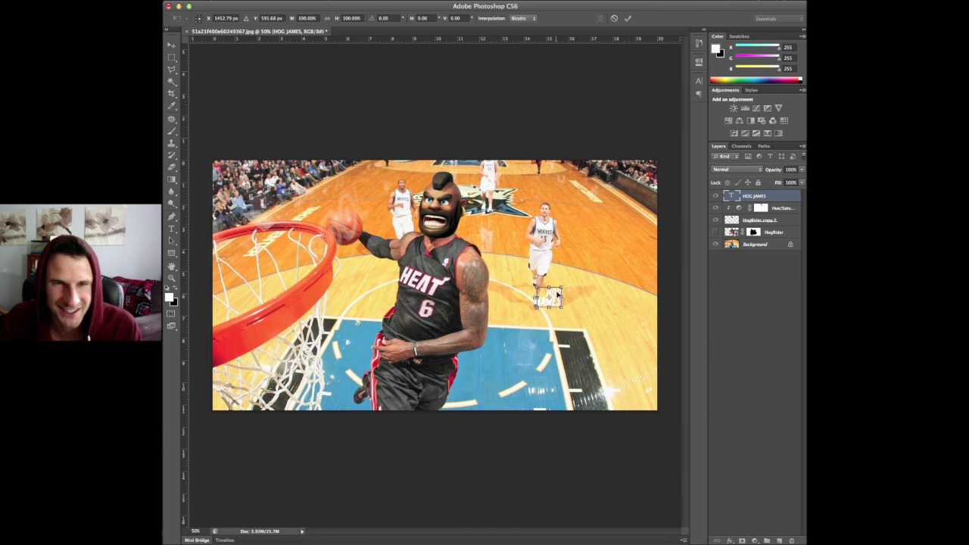
left_click_drag(564, 284, 619, 341)
key("Return")
key("t")
left_click_drag(640, 380, 493, 323)
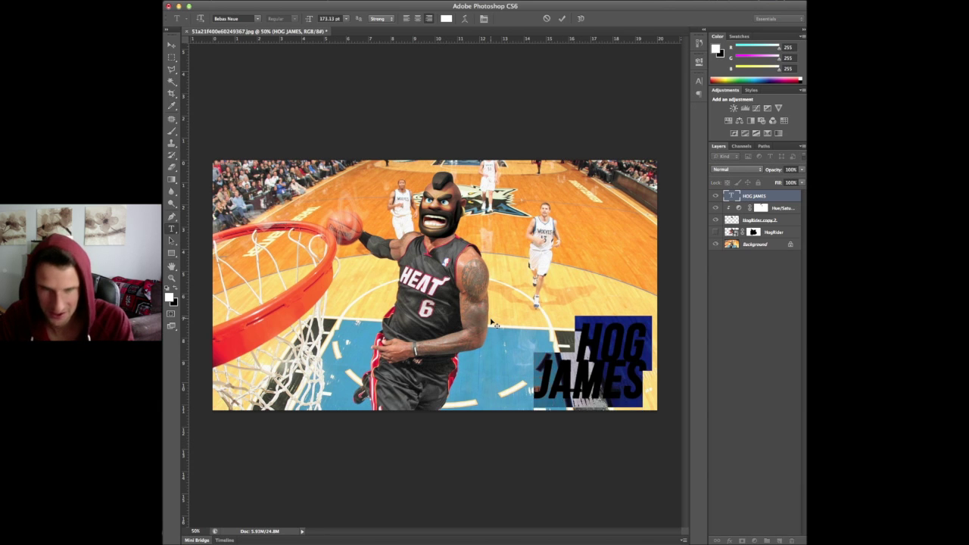
left_click(177, 50)
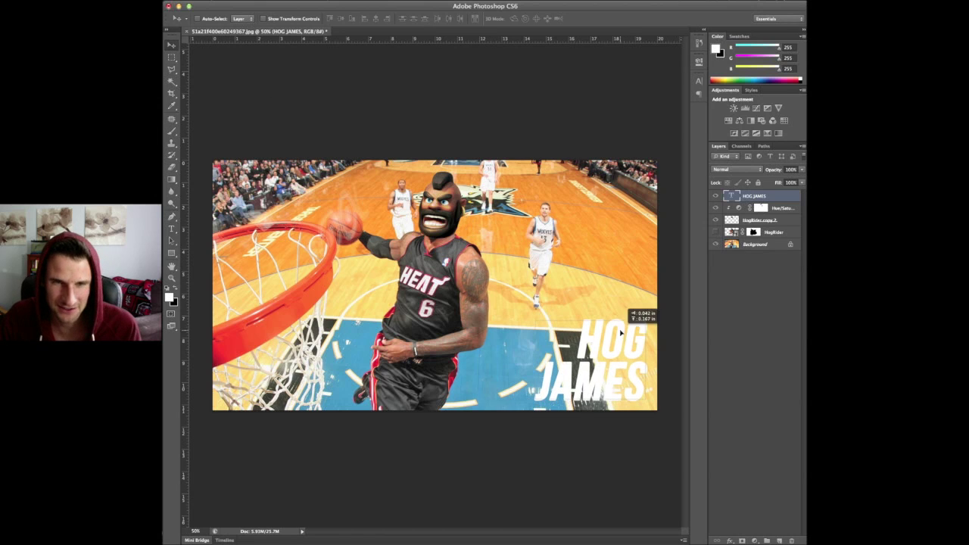
Add a new layer above the Hue/Saturation adjustment and paint it entirely black with a 700 px soft brush
left_click(776, 207)
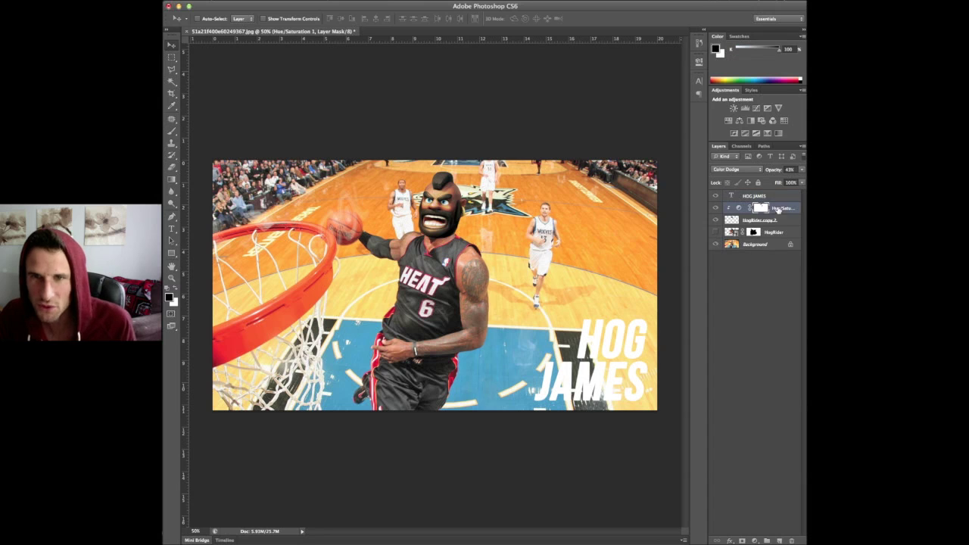
left_click(780, 541)
key("x")
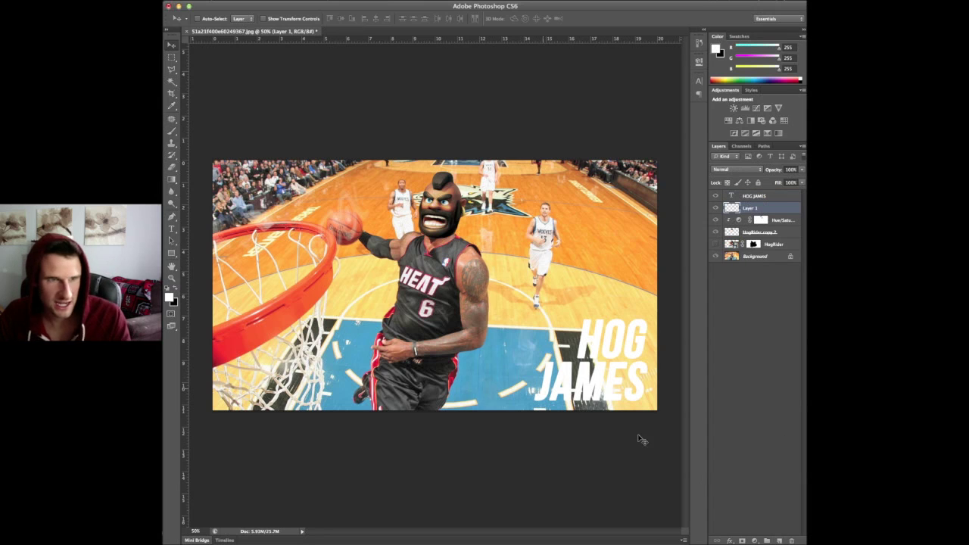
key("b")
key("bracketright")
key("bracketright")
key("bracketright")
key("bracketright")
key("bracketright")
key("bracketright")
key("bracketright")
key("bracketright")
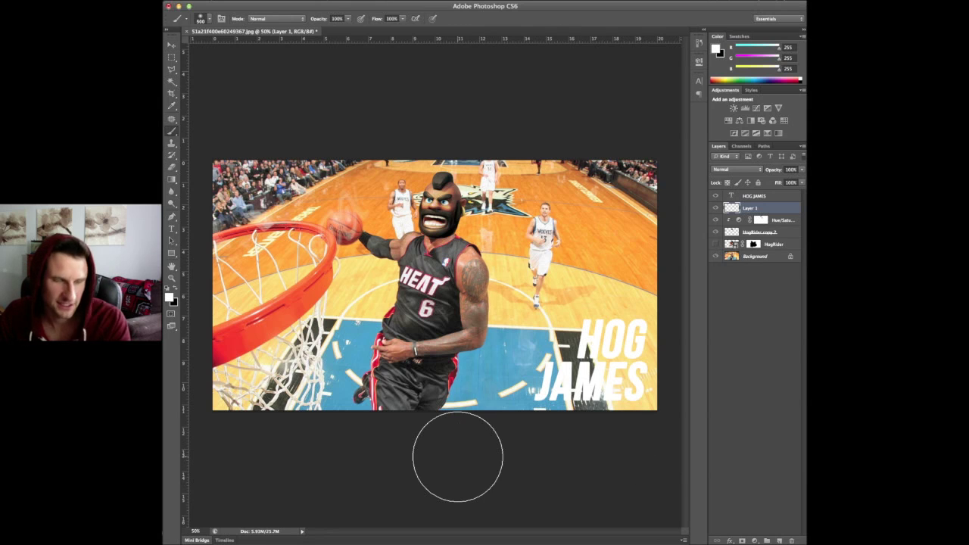
key("x")
key("bracketright")
key("bracketright")
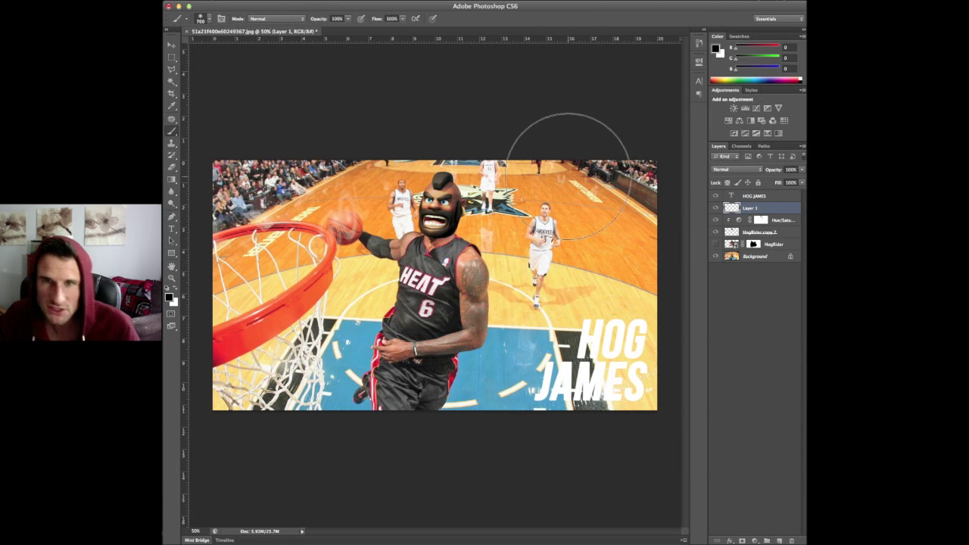
mouse_move(624, 173)
left_mouse_down()
mouse_move(328, 200)
mouse_move(465, 275)
mouse_move(493, 345)
mouse_move(600, 301)
mouse_move(603, 400)
mouse_move(337, 347)
mouse_move(318, 381)
mouse_move(413, 433)
mouse_move(611, 338)
left_mouse_up()
left_click_drag(532, 256, 584, 173)
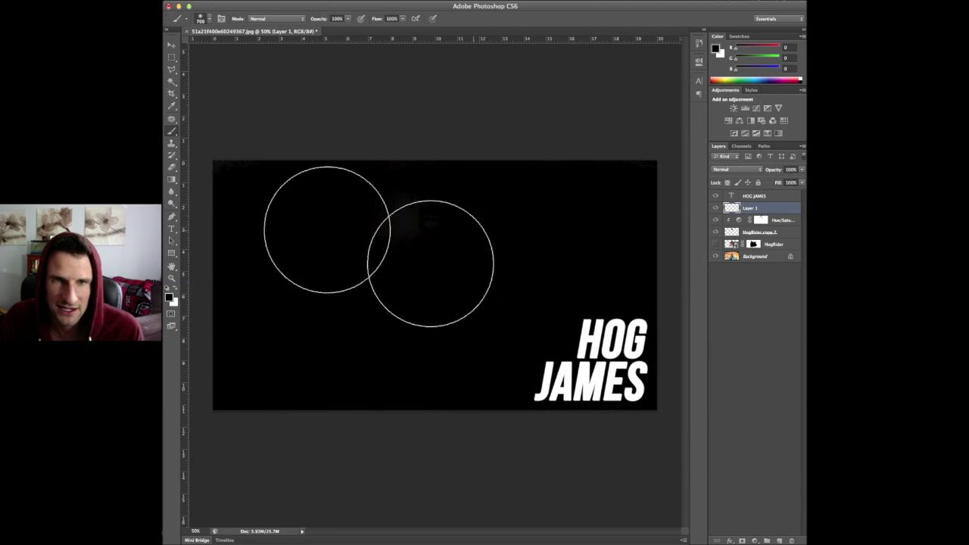
Set the black overlay layer's opacity to 45%
left_click(790, 170)
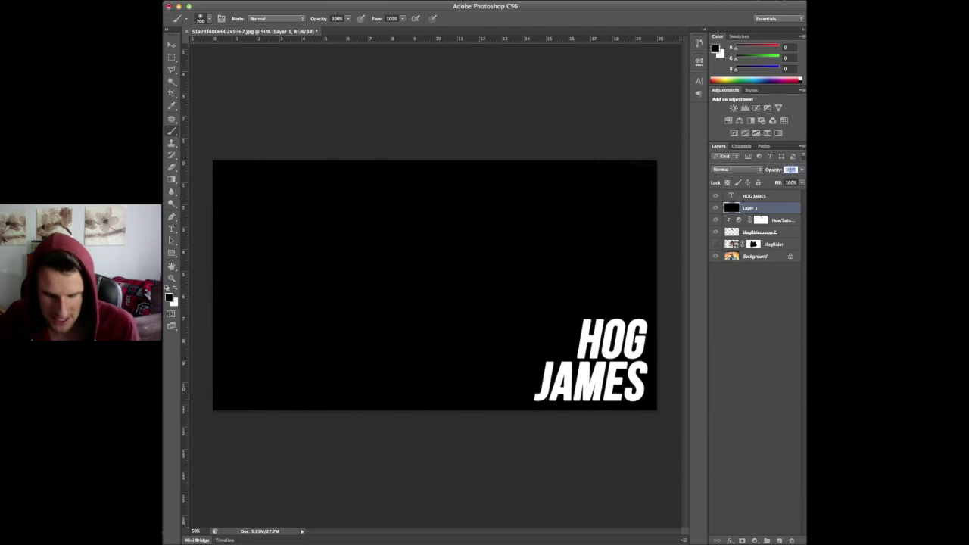
type("15")
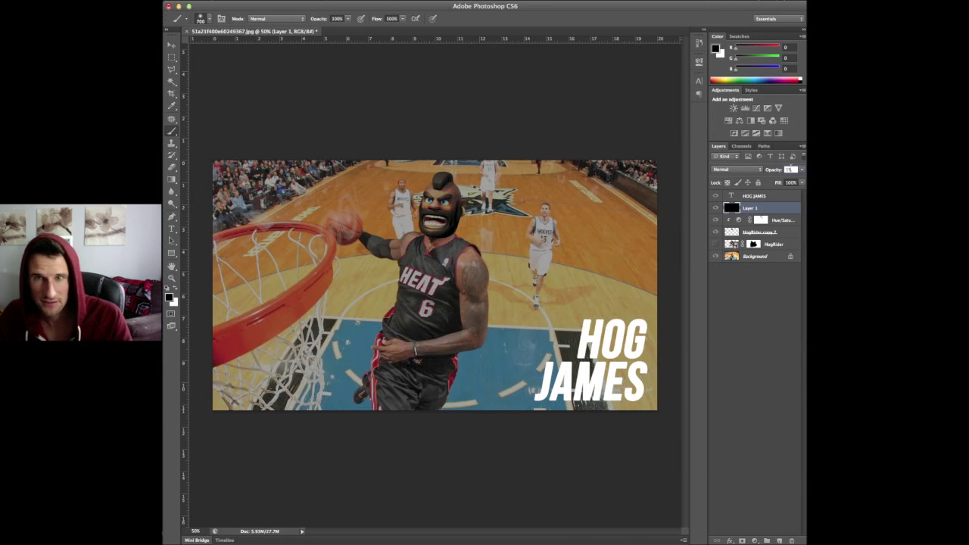
type("45")
key("Return")
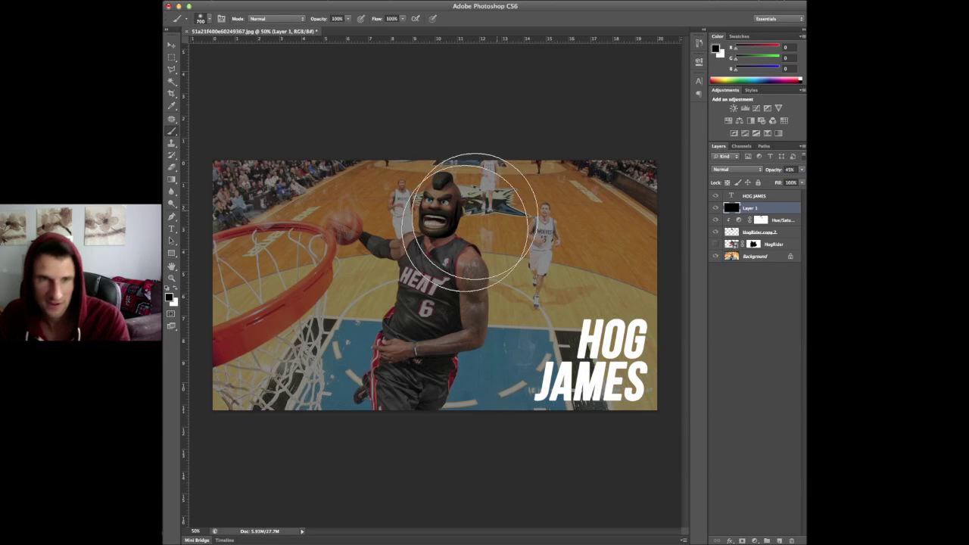
Erase the dark overlay over the dunking player's head and body with a soft eraser enlarged to 700 px
key("r")
key("e")
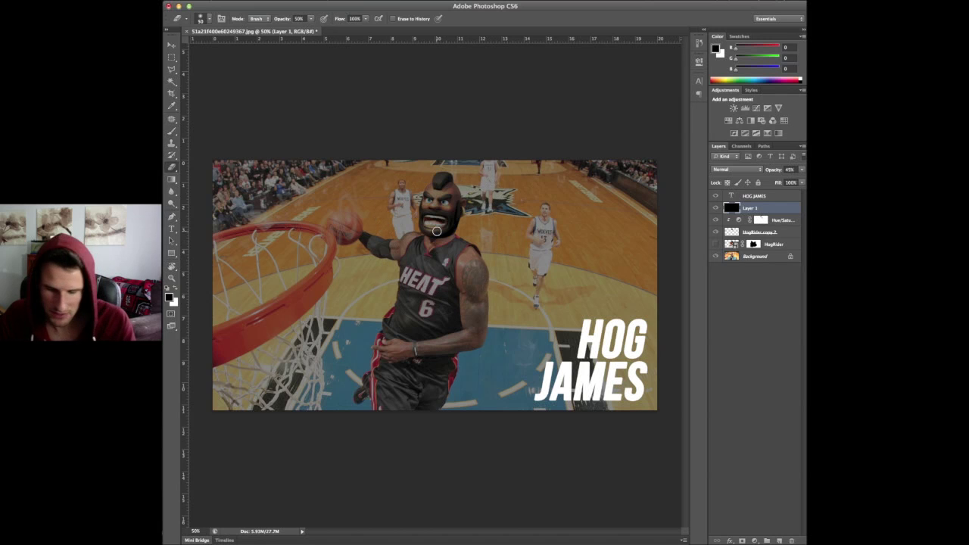
key("bracketright")
key("bracketright")
key("bracketright")
key("bracketright")
key("bracketright")
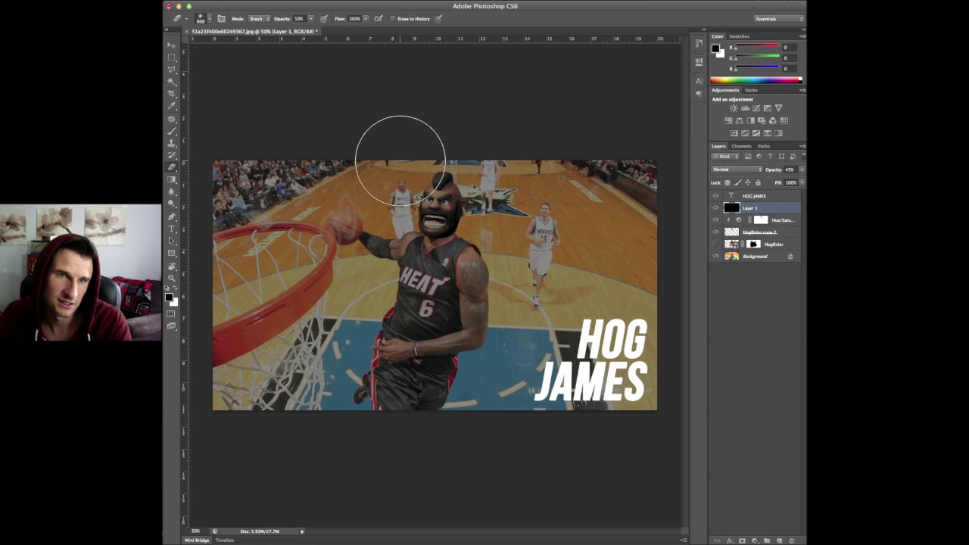
mouse_move(430, 252)
left_mouse_down()
mouse_move(409, 345)
mouse_move(458, 201)
mouse_move(435, 247)
left_mouse_up()
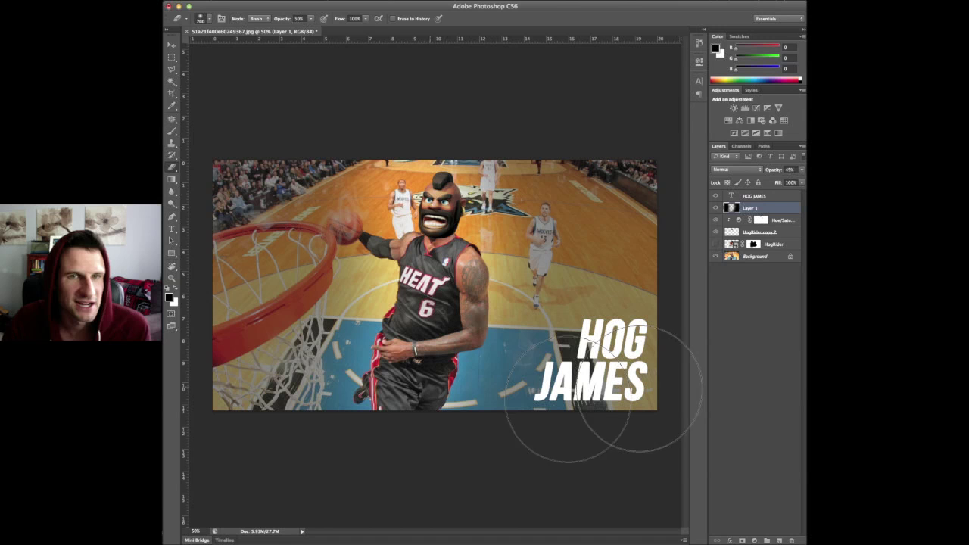
Compare the image with the dark overlay layer hidden and shown
left_click(716, 209)
left_click(716, 209)
left_click(716, 209)
left_click(716, 209)
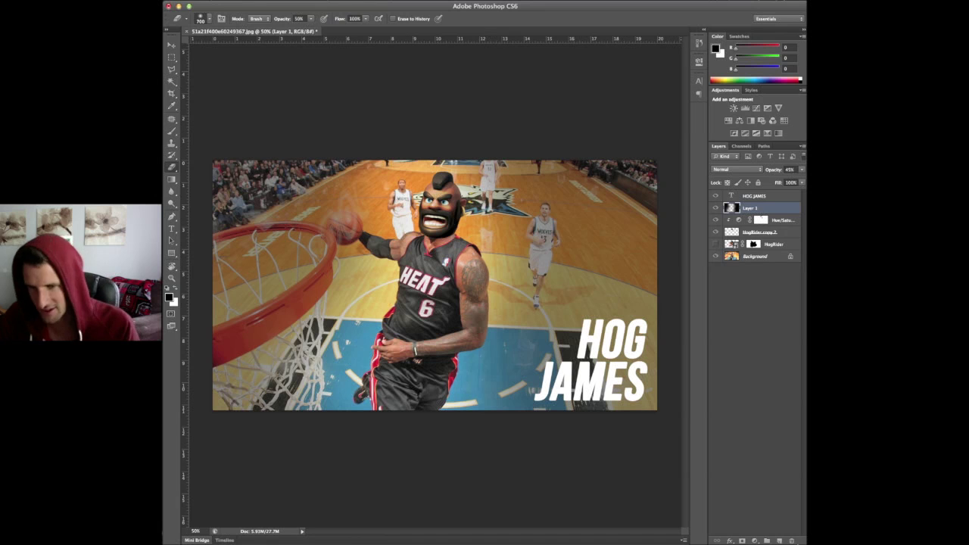
Add a new layer below the HOG JAMES text and paint a soft black shadow behind the lettering with a 700 px brush
left_click(780, 541)
key("bracketright")
key("bracketright")
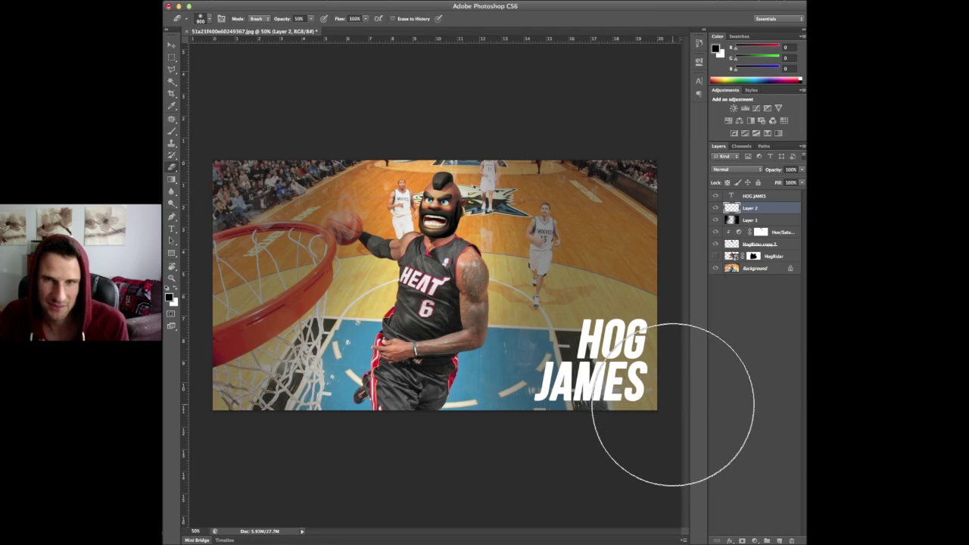
key("b")
left_click(606, 378)
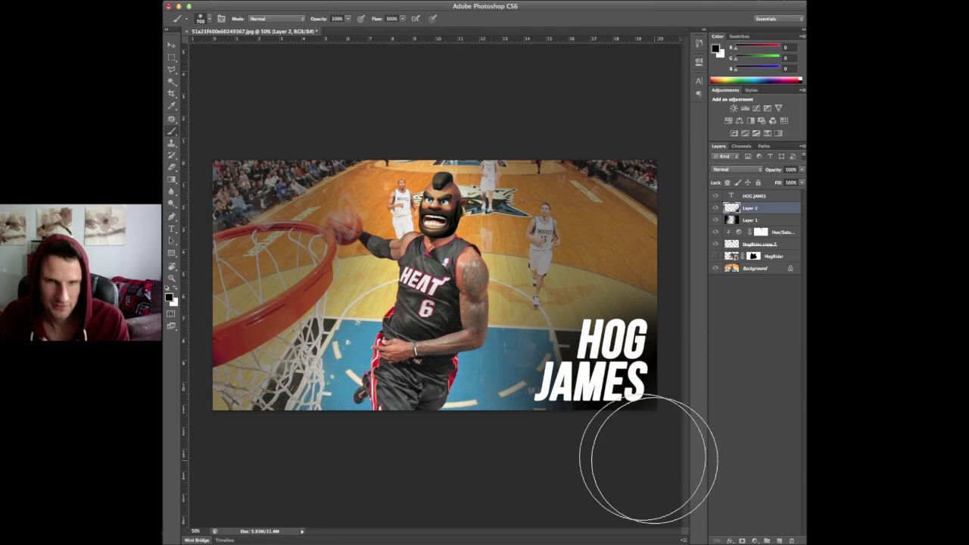
Extend the soft black shadow along the outer edges of the image with the 700 px brush
mouse_move(560, 470)
left_mouse_down()
mouse_move(470, 488)
mouse_move(379, 485)
mouse_move(379, 473)
mouse_move(311, 469)
mouse_move(162, 414)
left_mouse_up()
mouse_move(375, 101)
left_mouse_down()
mouse_move(163, 113)
mouse_move(503, 93)
mouse_move(749, 147)
left_mouse_up()
mouse_move(647, 478)
left_mouse_down()
mouse_move(545, 480)
mouse_move(438, 436)
left_mouse_up()
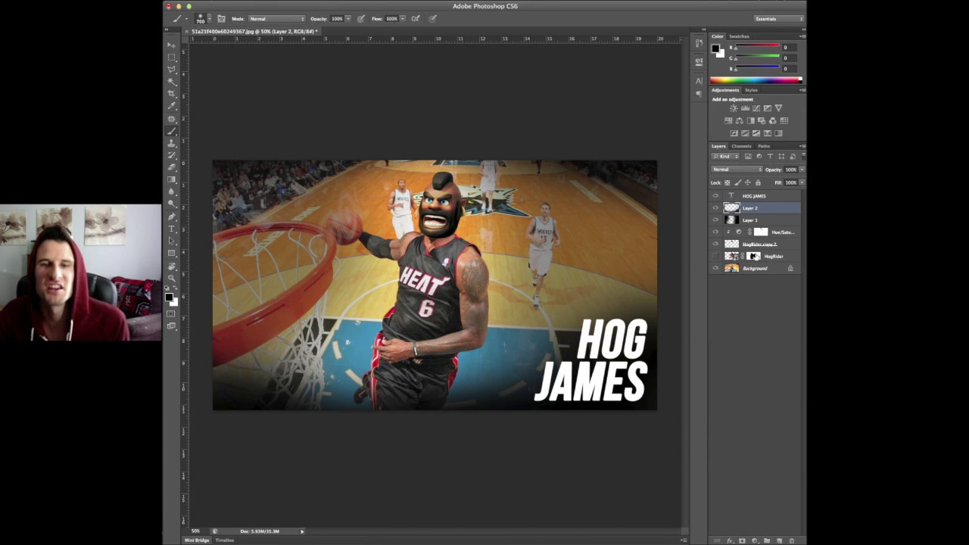
Cycle the painted shadow layer (Layer 2) through the blend modes and set it to Soft Light
key("v")
key("shift+plus")
key("shift+plus")
key("shift+plus")
key("shift+plus")
key("shift+plus")
key("shift+plus")
key("shift+plus")
key("shift+plus")
key("shift+plus")
key("shift+plus")
key("shift+plus")
key("shift+plus")
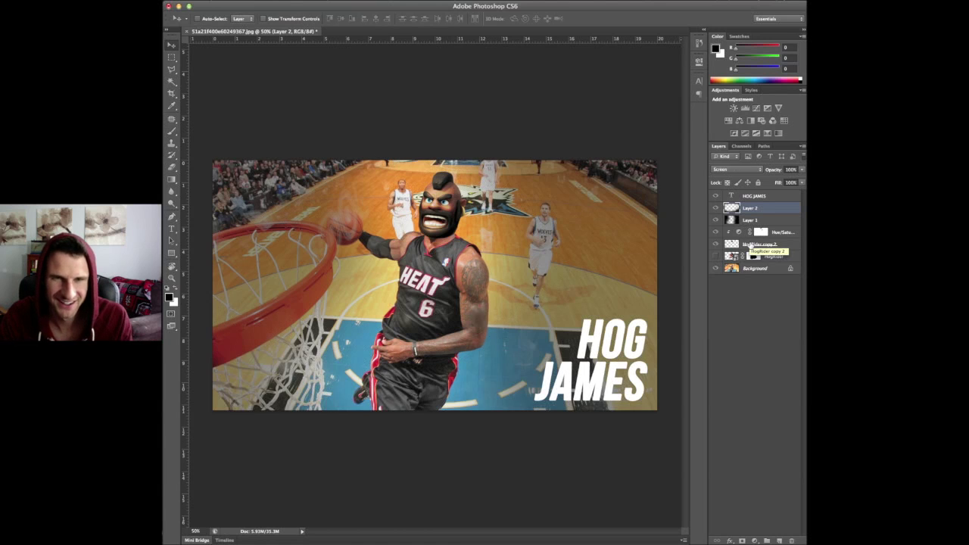
key("shift+plus")
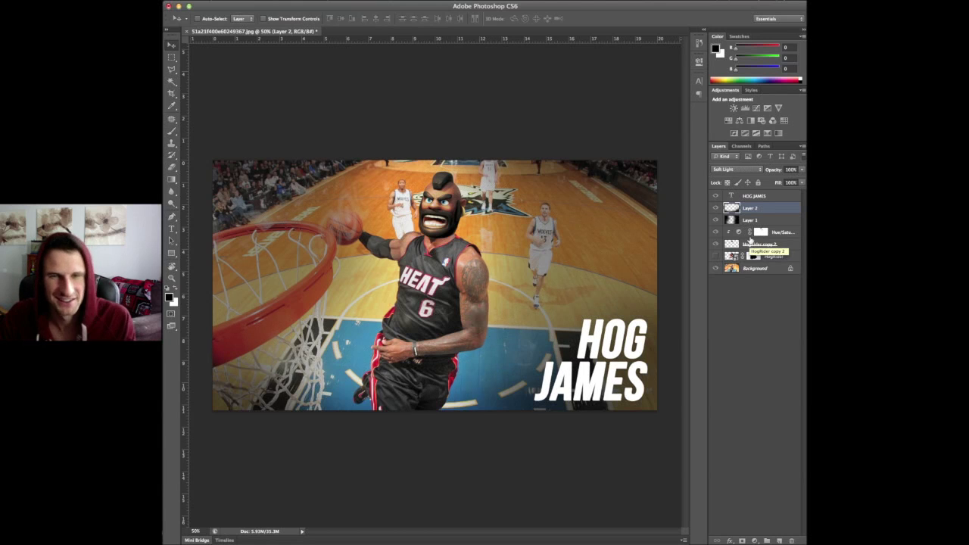
Add a Gradient Overlay effect to the HOG JAMES text layer and show its settings
left_click(778, 199)
double_click(780, 197)
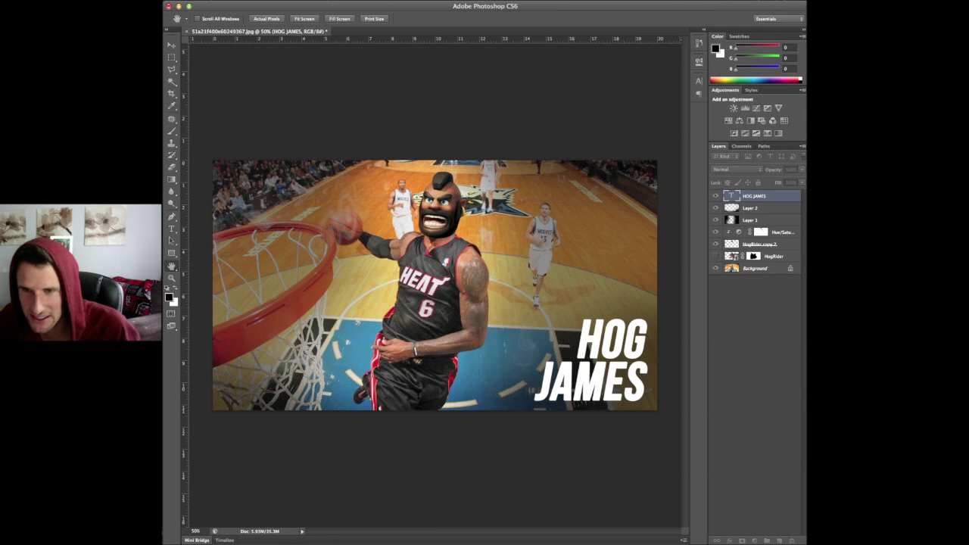
left_click_drag(628, 189, 279, 70)
left_click(217, 186)
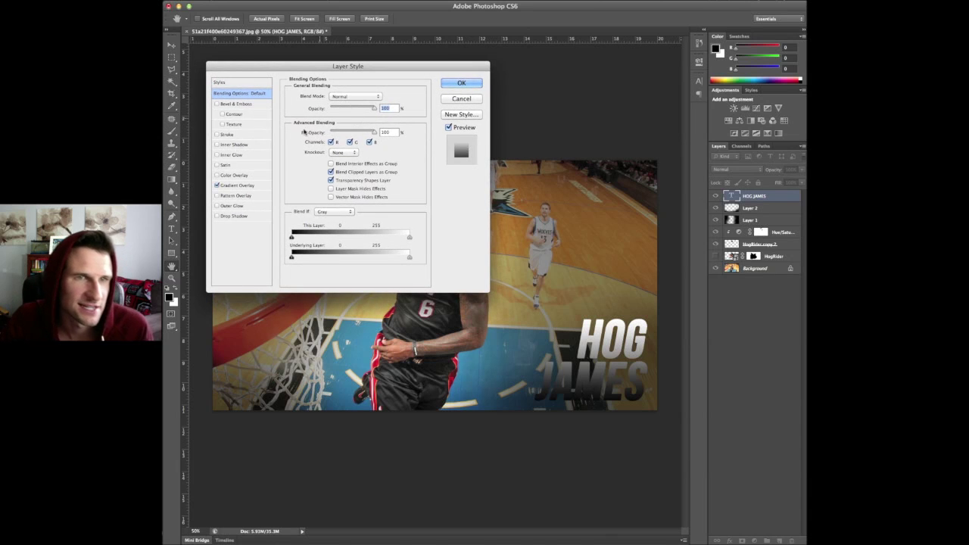
left_click(261, 186)
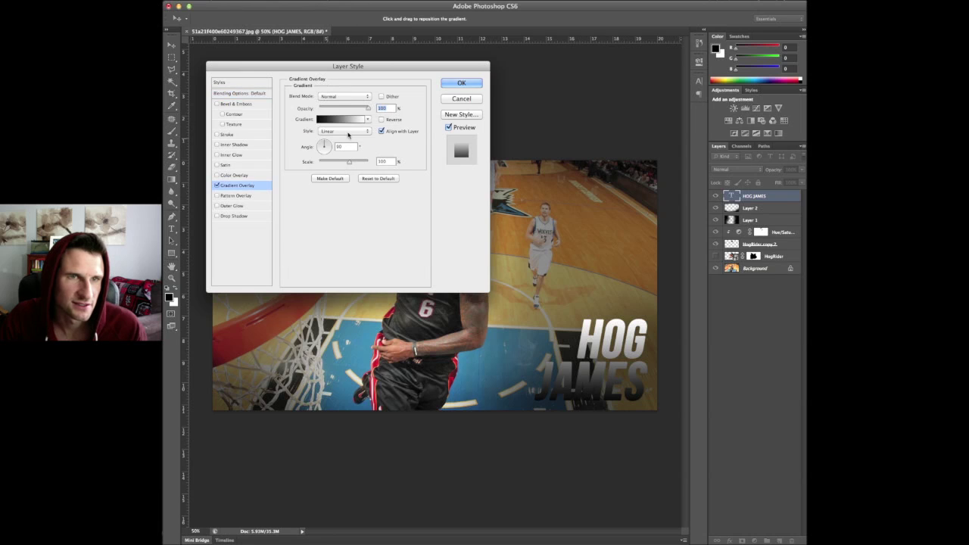
Colour the overlay gradient's black stop red and its white stop darker red, sampling both from the jersey trim
left_click(339, 120)
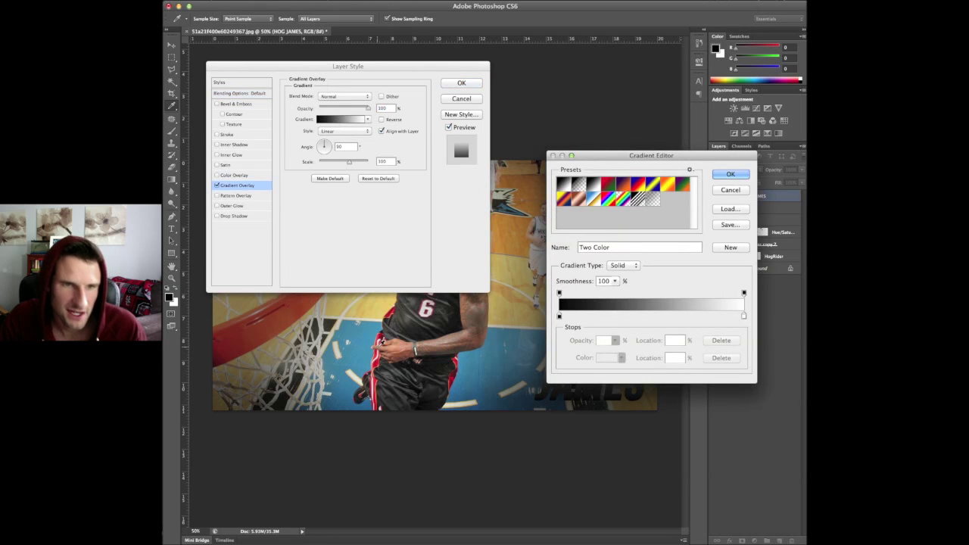
left_click(559, 316)
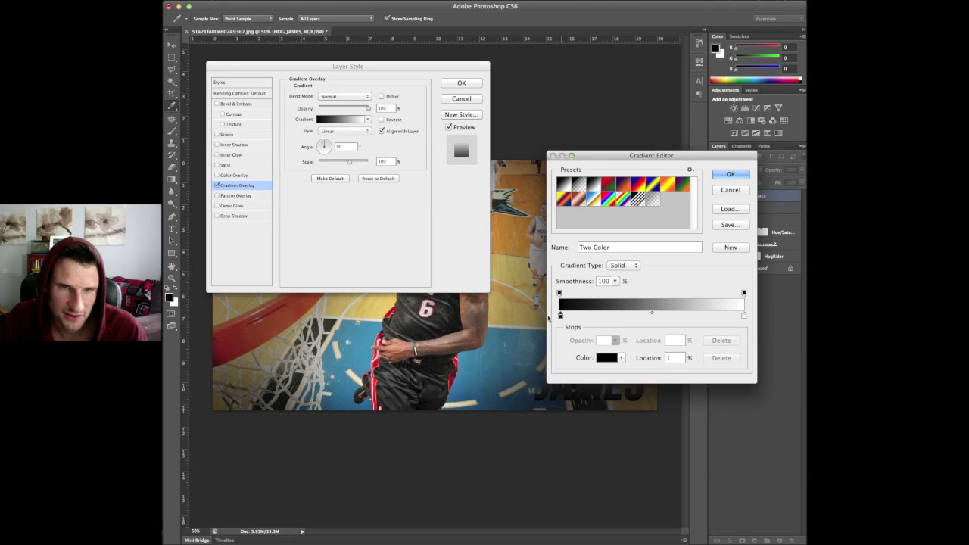
left_click(382, 356)
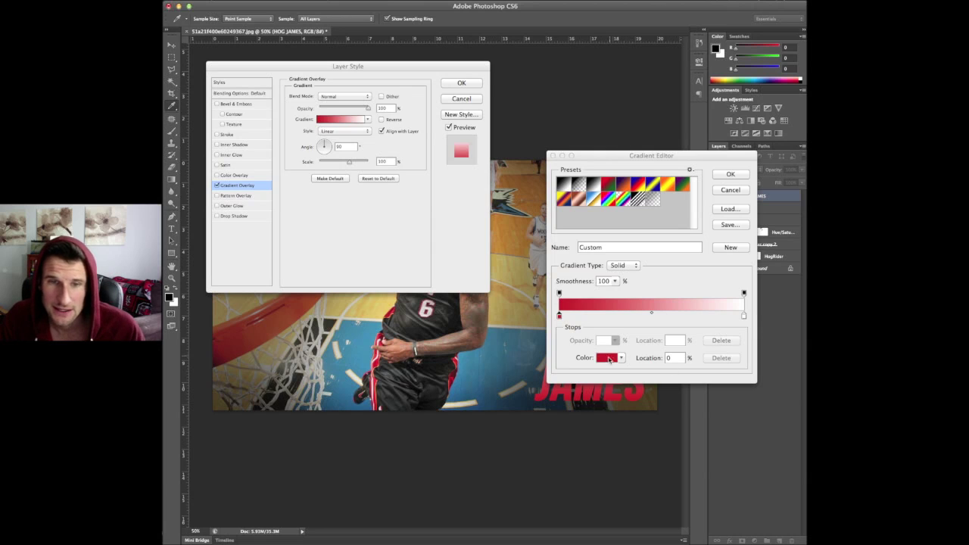
left_click(602, 359)
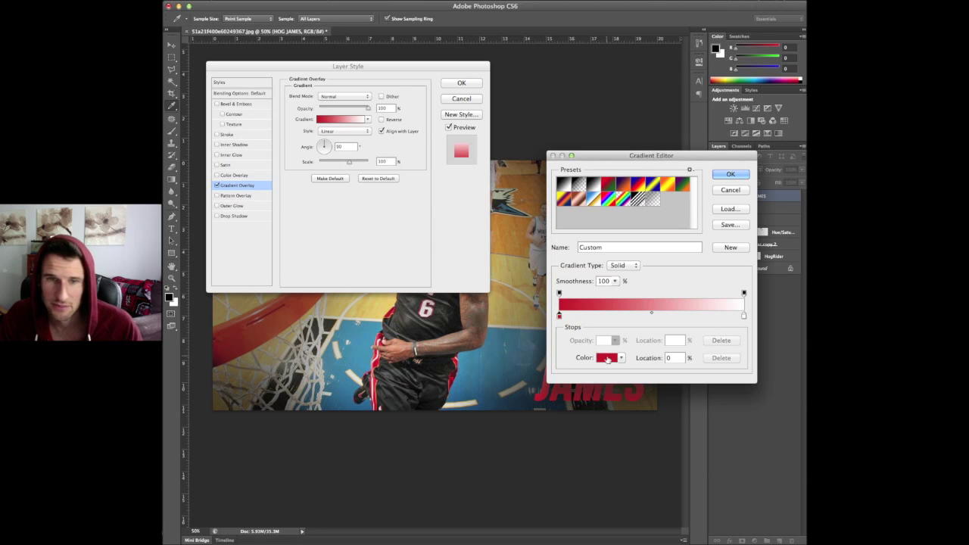
left_click(744, 317)
left_click(609, 359)
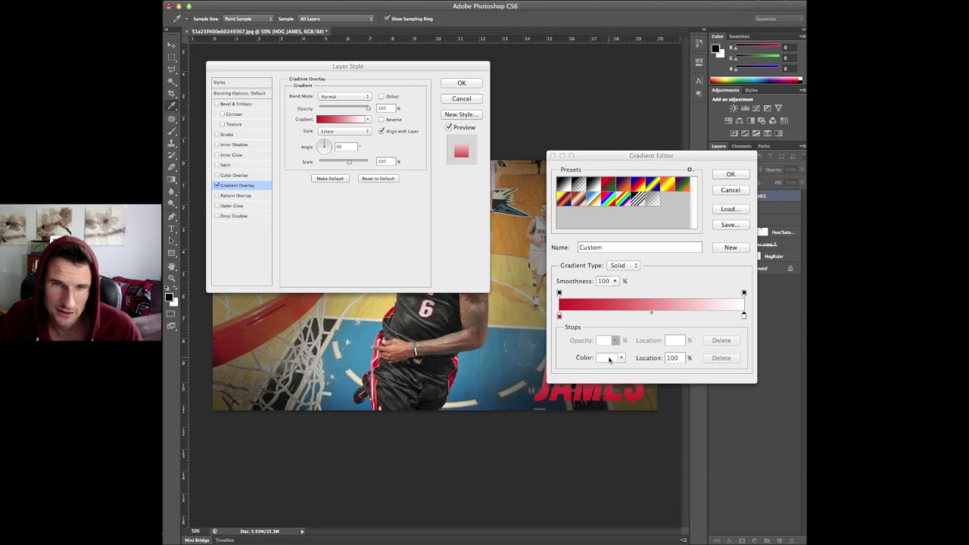
left_click(377, 361)
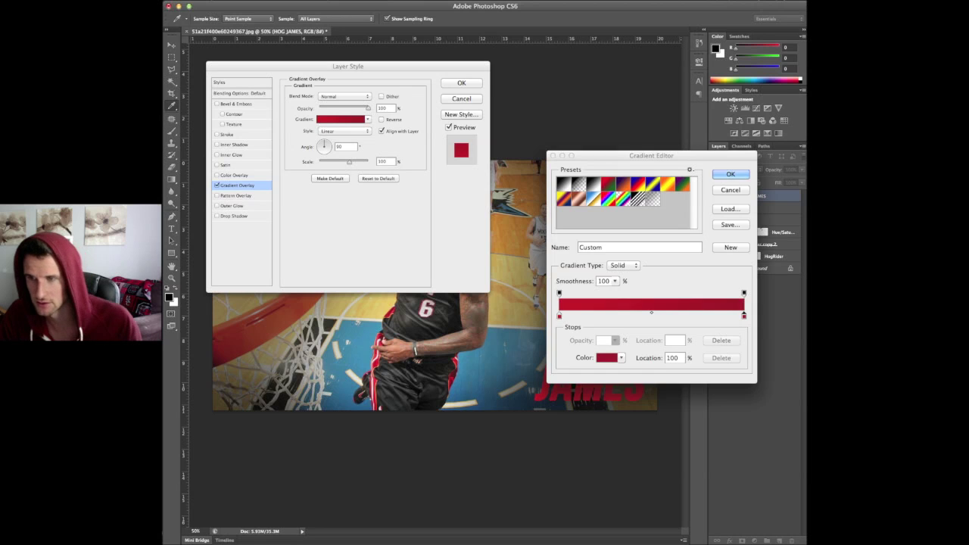
left_click(731, 174)
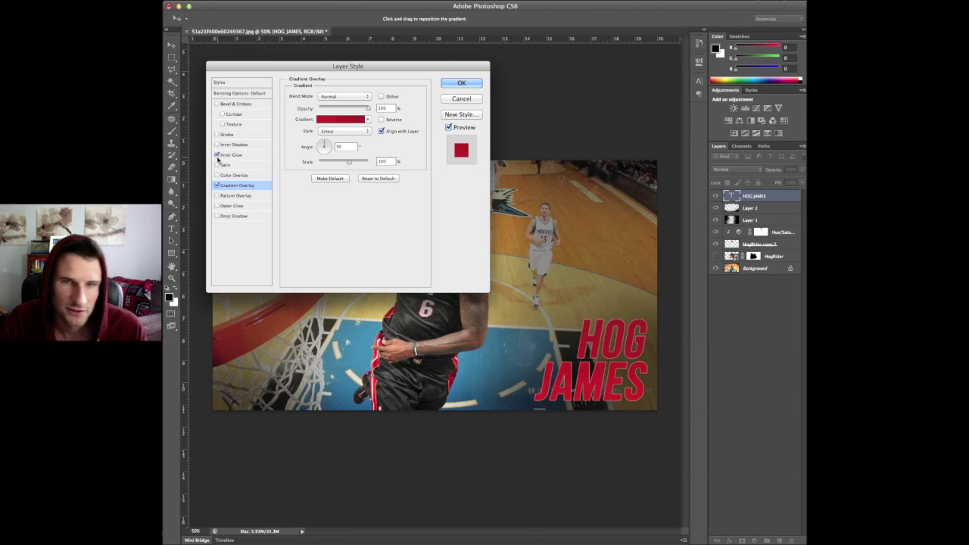
Add a white inner glow with 48% opacity, 10% choke, 5 px size and 16% range, plus a slightly enlarged drop shadow, to the text
left_click(256, 155)
left_click_drag(318, 180, 325, 179)
left_click(309, 131)
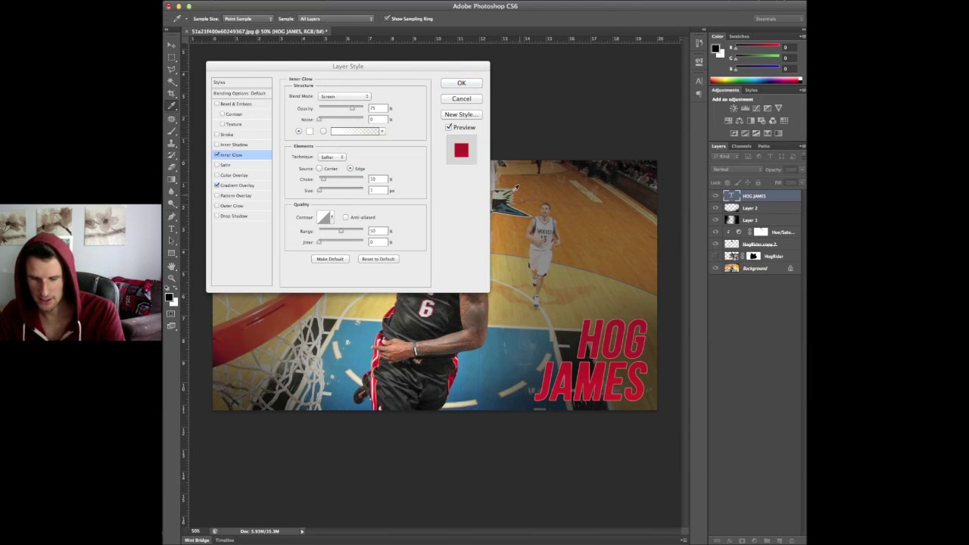
left_click(441, 178)
left_click_drag(319, 190, 321, 191)
left_click_drag(341, 231, 326, 233)
left_click_drag(351, 109, 340, 111)
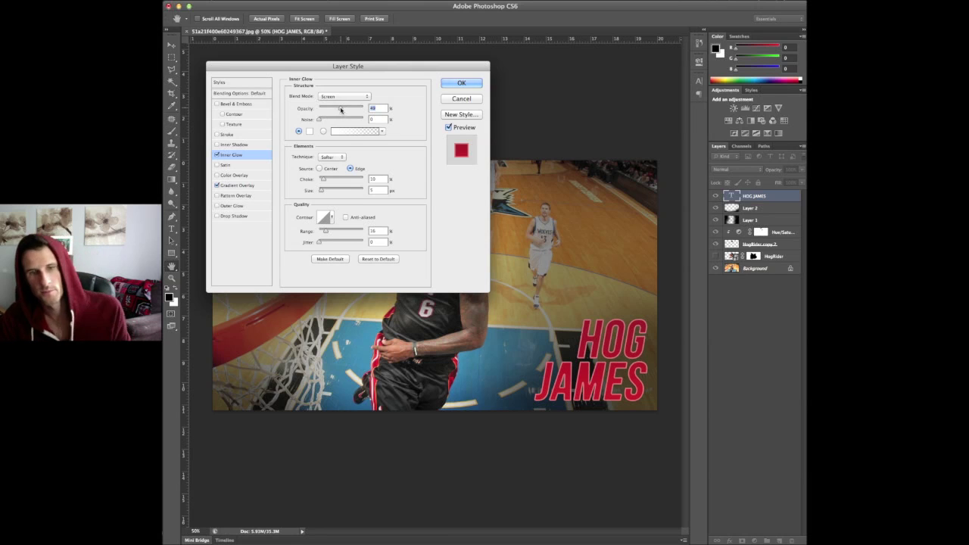
left_click(231, 216)
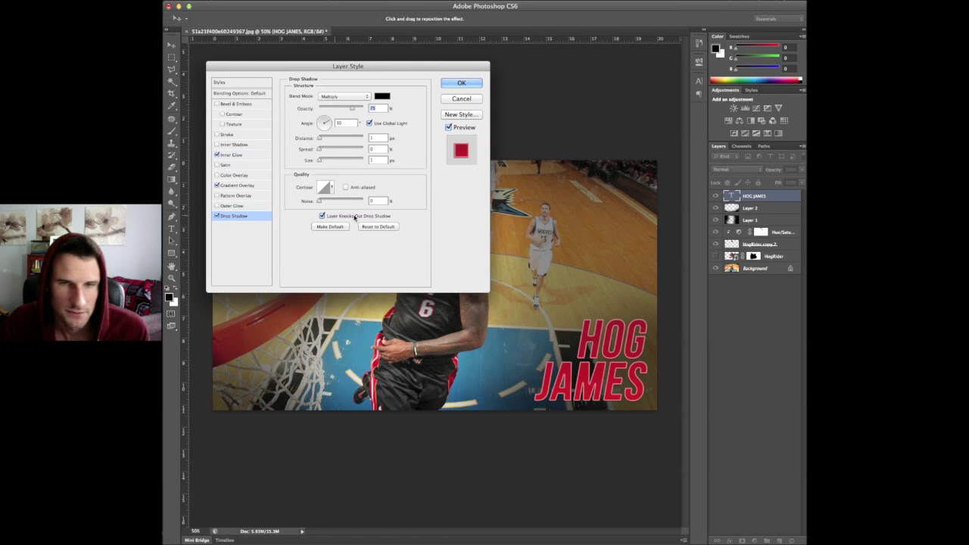
left_click_drag(319, 160, 324, 164)
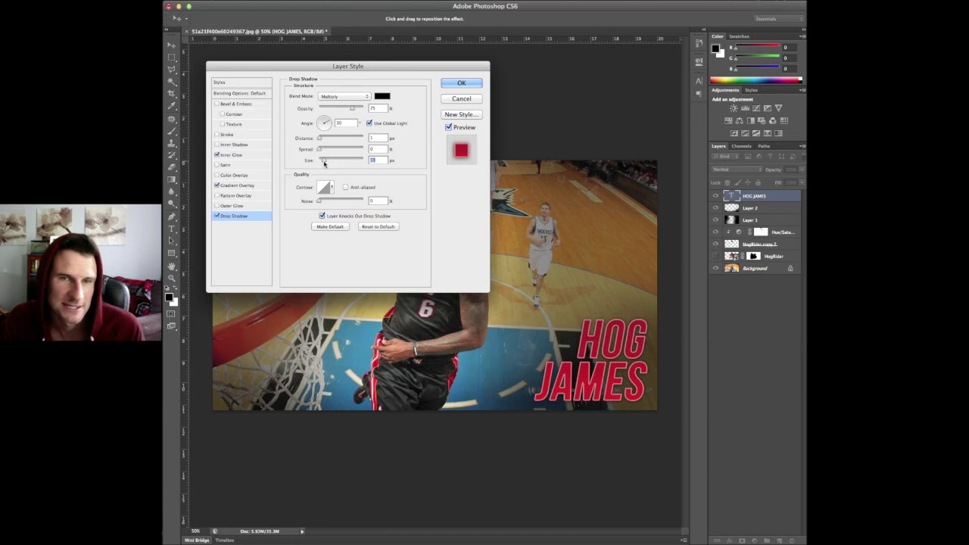
Swap the two red stops of the text's overlay gradient so the darker red sits at 0% and the lighter at 100%
left_click(263, 185)
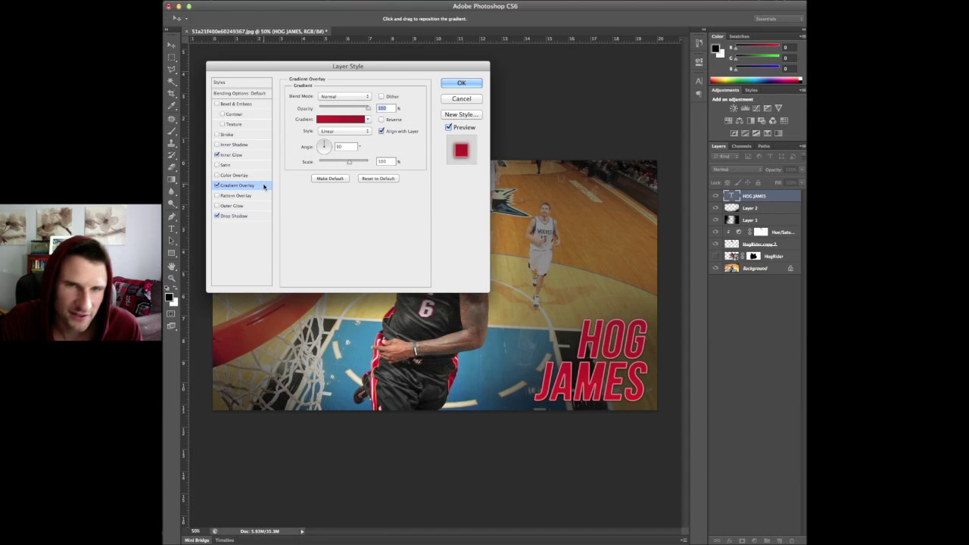
left_click(343, 120)
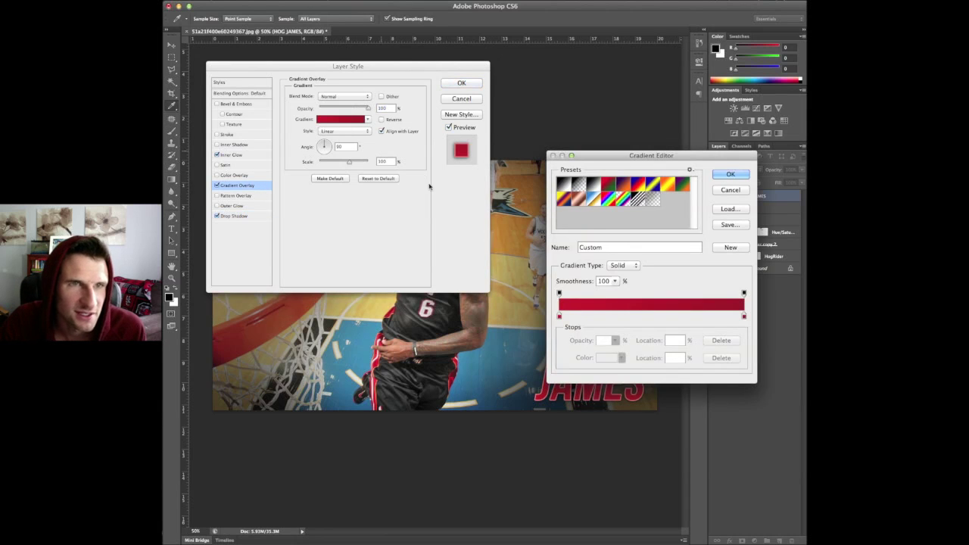
left_click(559, 316)
left_click_drag(637, 156, 612, 76)
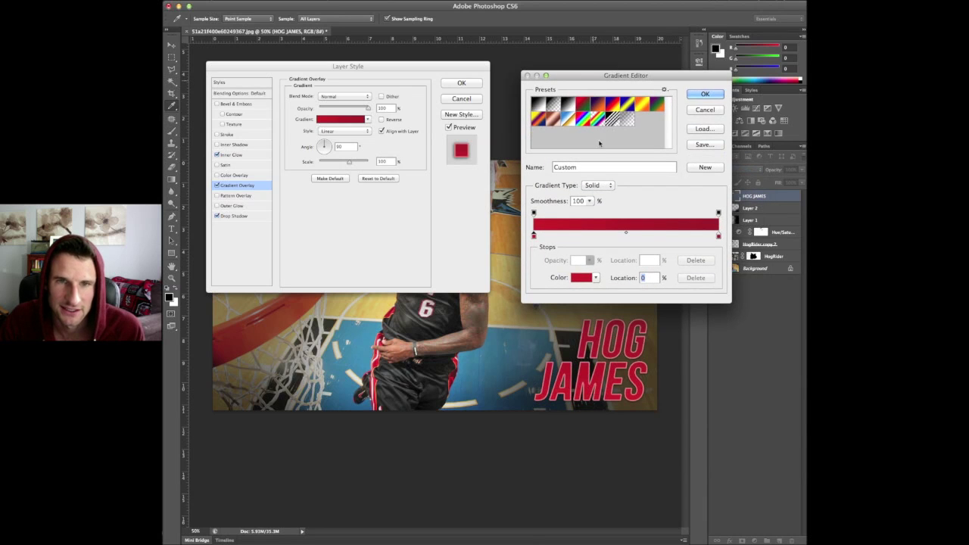
left_click_drag(719, 237, 626, 241)
left_click_drag(535, 237, 719, 237)
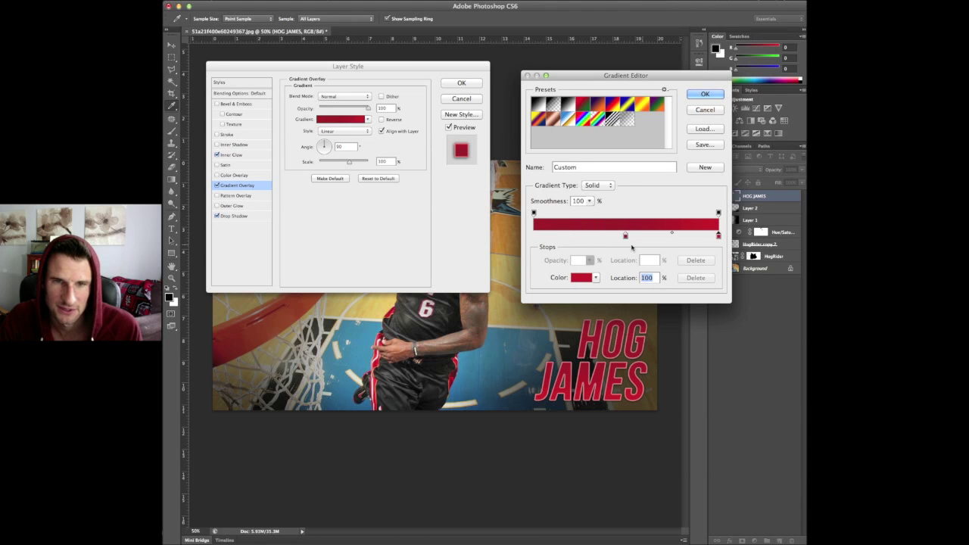
left_click_drag(625, 236, 534, 236)
Set the gradient's 100% stop to a brighter red and apply the layer style to the HOG JAMES text
left_click(719, 236)
left_click(582, 278)
key("Return")
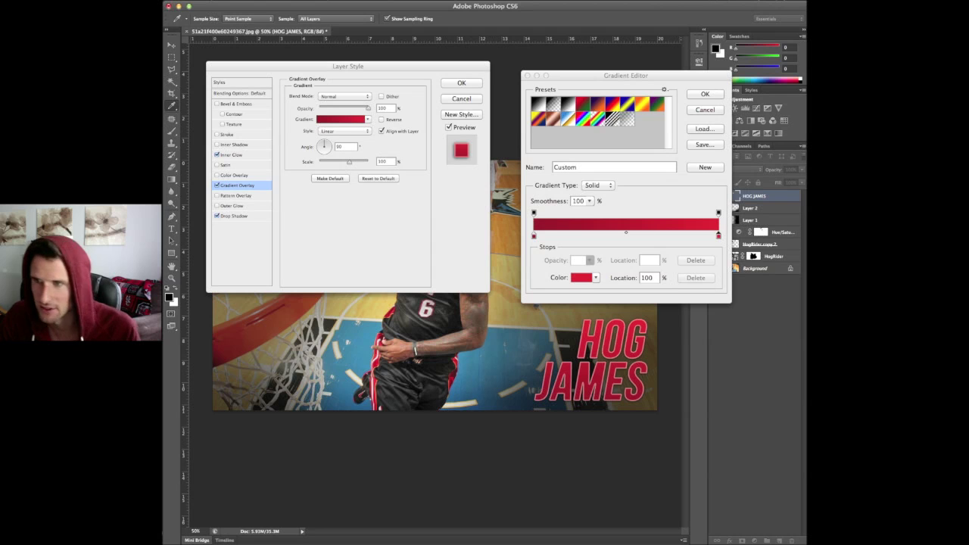
key("Return")
key("Return")
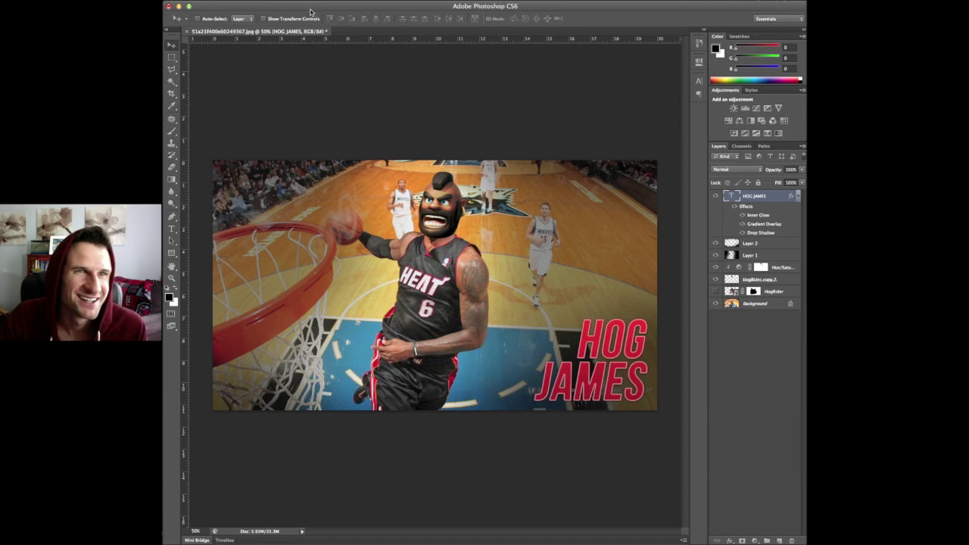
Add a Gradient Map adjustment layer above the text using the black-to-white Foreground to Background gradient
left_click(754, 540)
left_click(773, 544)
left_click(621, 91)
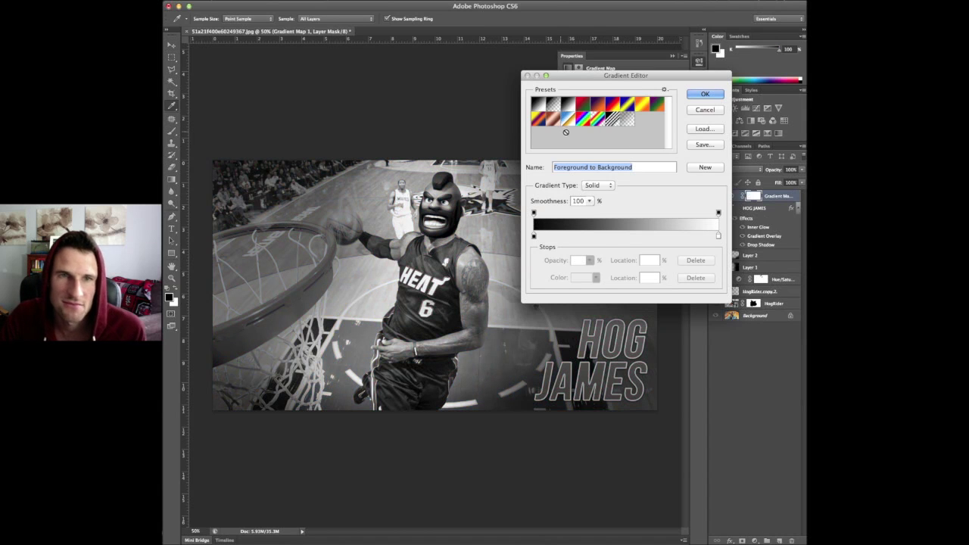
left_click(710, 94)
left_click(672, 57)
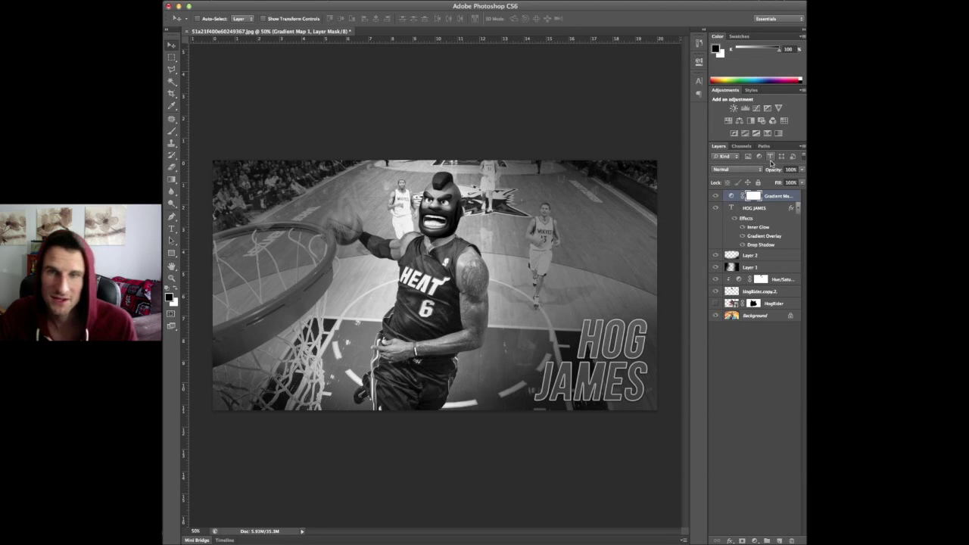
Cycle the Gradient Map layer through the blend modes and set it to Overlay
key("shift+plus")
key("shift+plus")
key("shift+plus")
key("shift+plus")
key("shift+plus")
key("shift+plus")
key("shift+plus")
key("shift+plus")
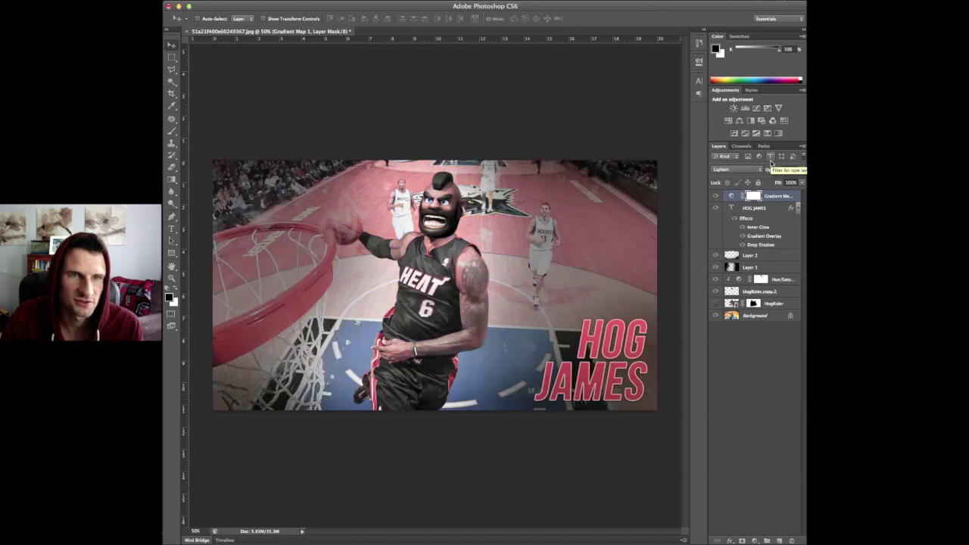
key("shift+plus")
key("shift+plus")
key("shift+plus")
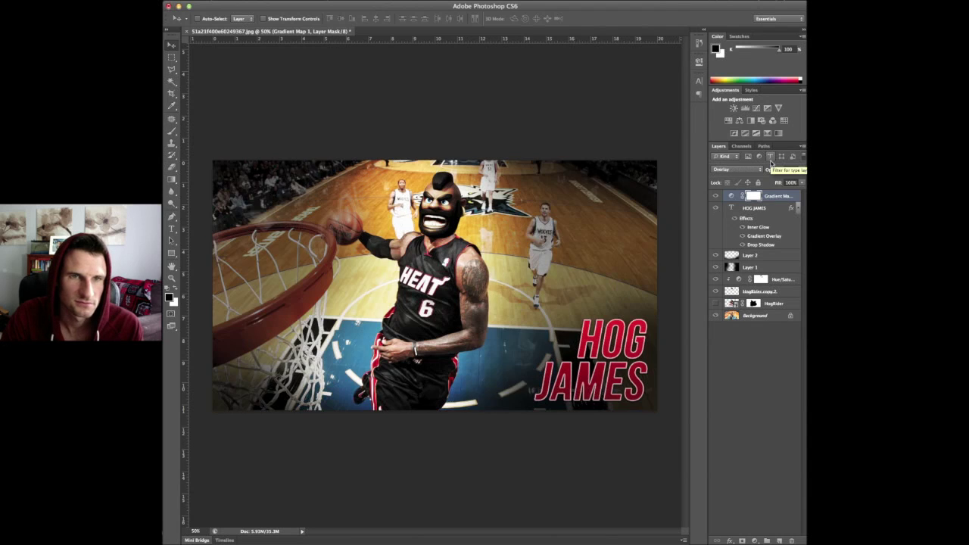
key("shift+plus")
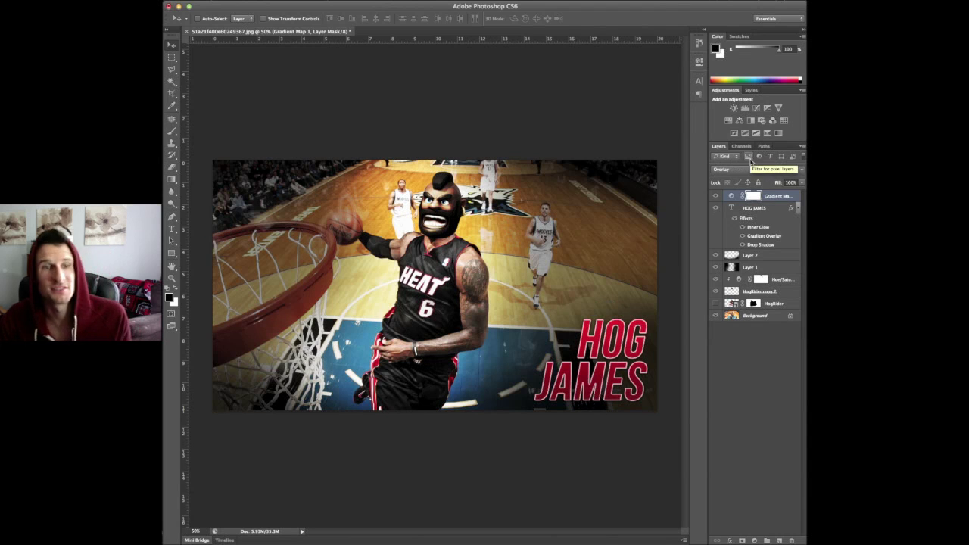
Set the Gradient Map layer's opacity to 50% and compare the image with the layer hidden and shown
left_click(802, 171)
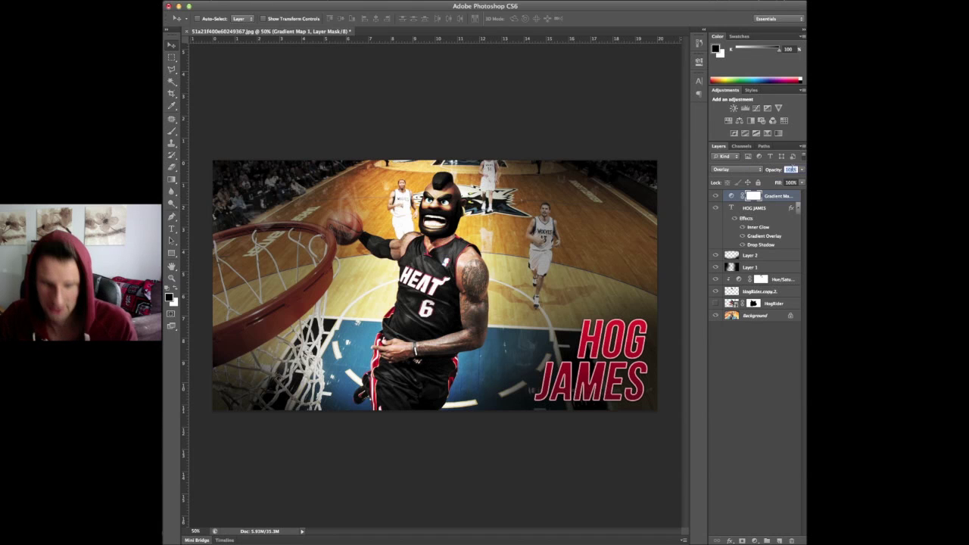
type("80")
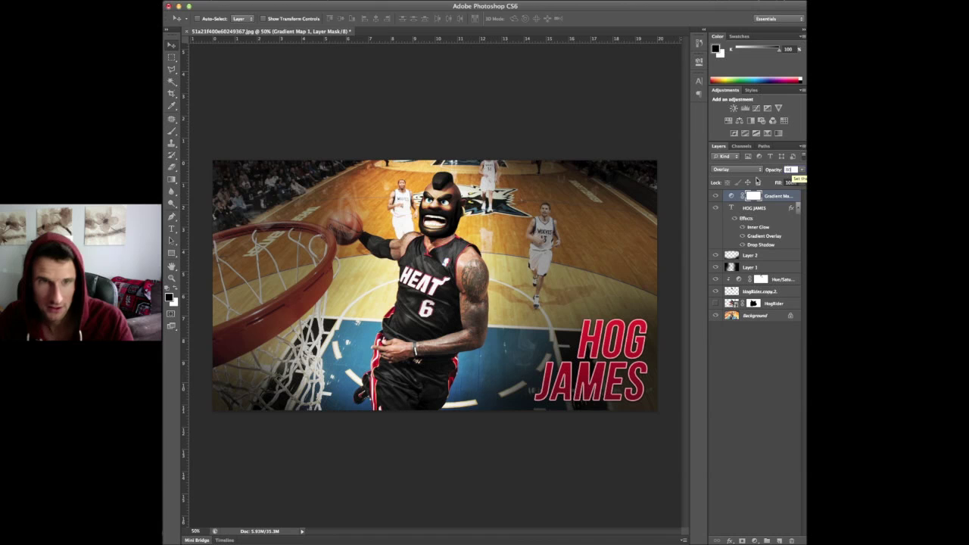
double_click(790, 170)
type("50")
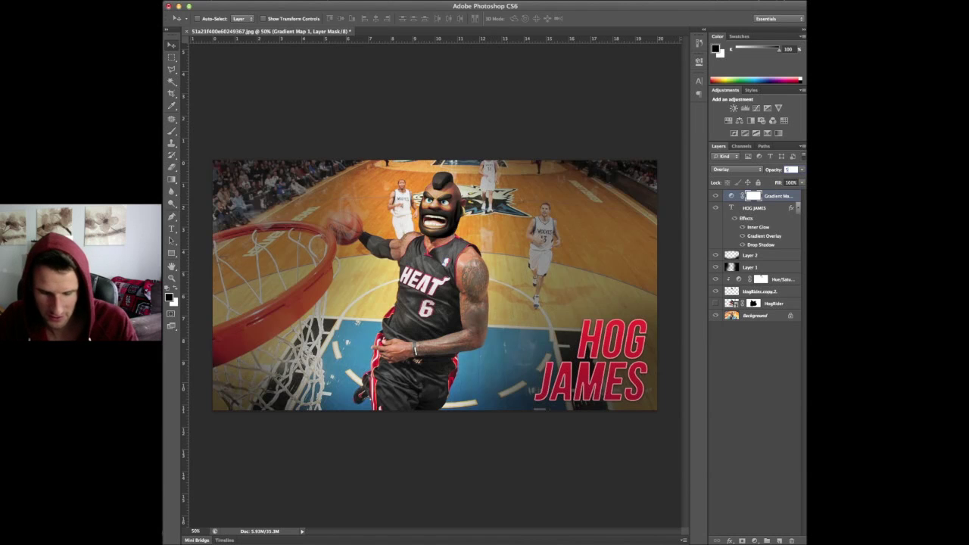
key("Return")
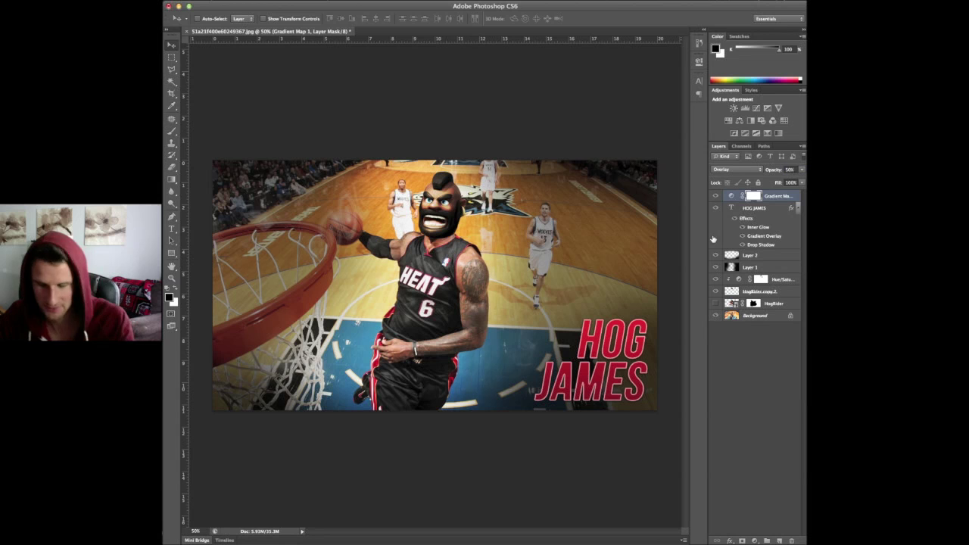
left_click(714, 197)
left_click(715, 197)
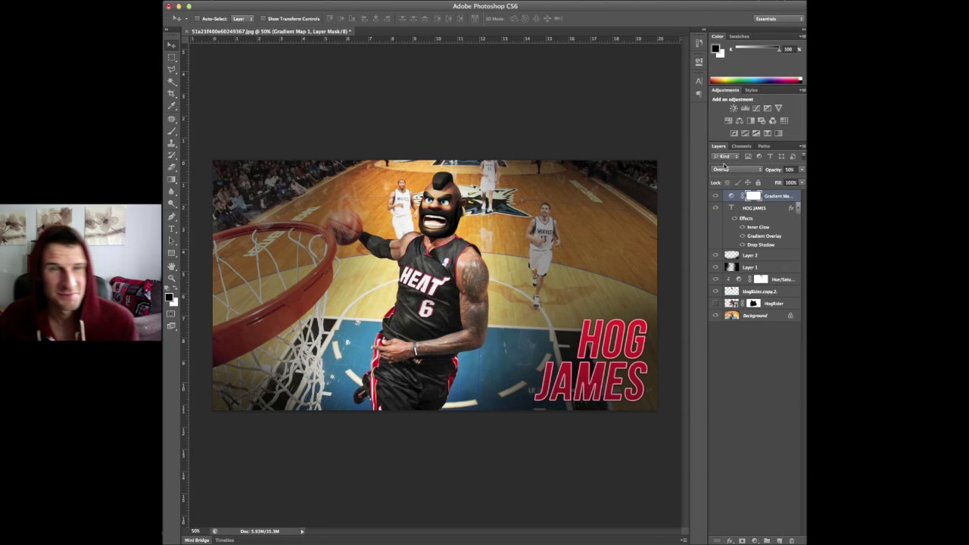
Scale the HOG JAMES text up to about 126% in the image's lower-right corner
left_click(771, 209)
key("super+t")
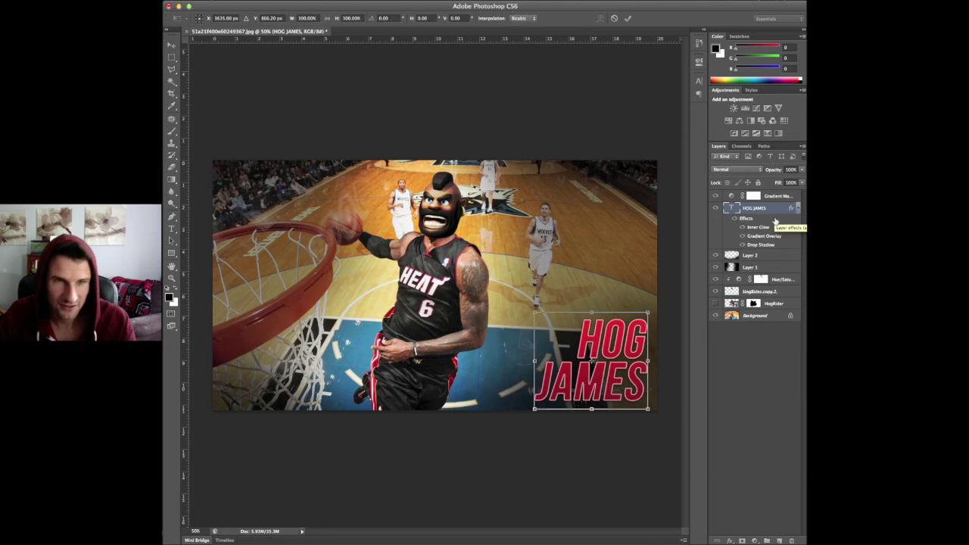
left_click_drag(649, 312, 649, 290)
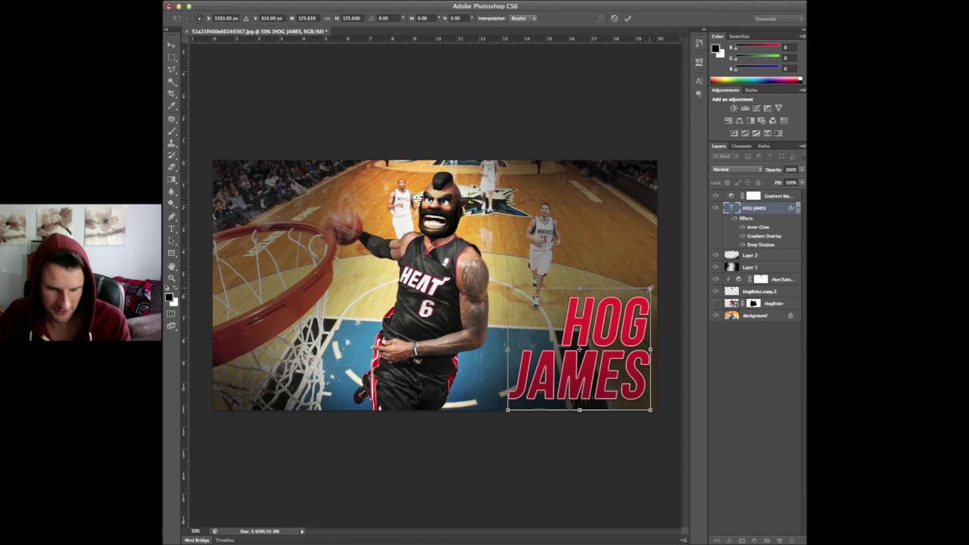
key("Return")
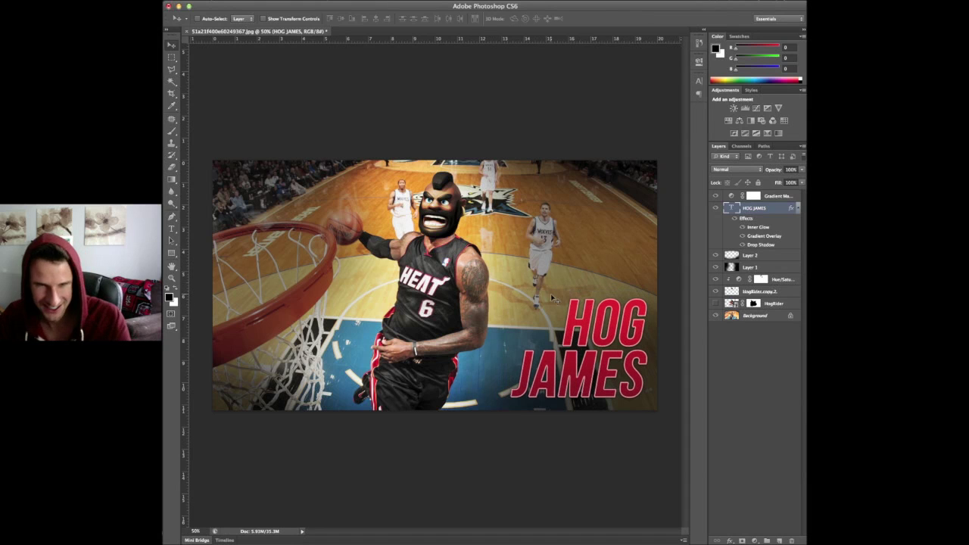
Outline a bar between the player and the word HOG with the Pen tool, convert it to a selection and add a new layer
key("p")
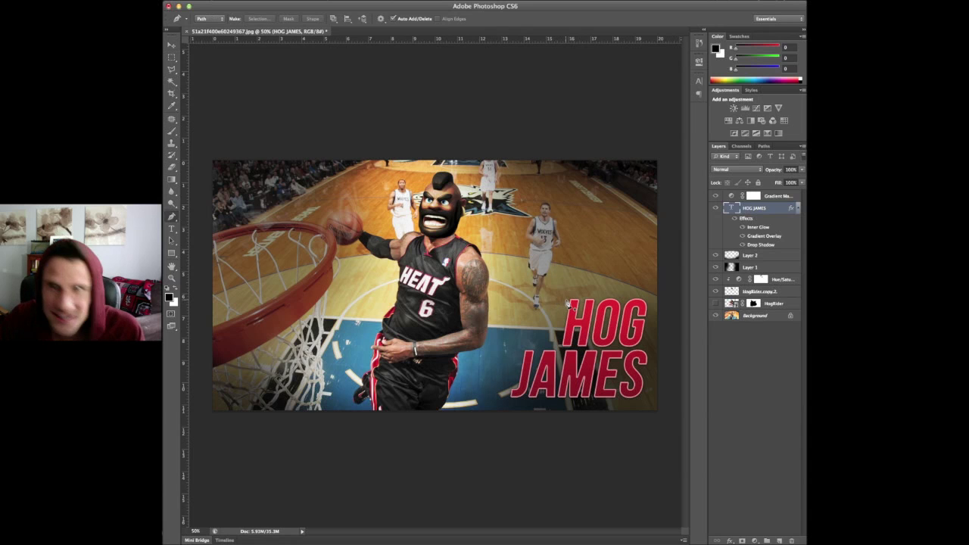
left_click(569, 305)
left_click(460, 349)
left_click_drag(570, 37, 589, 300)
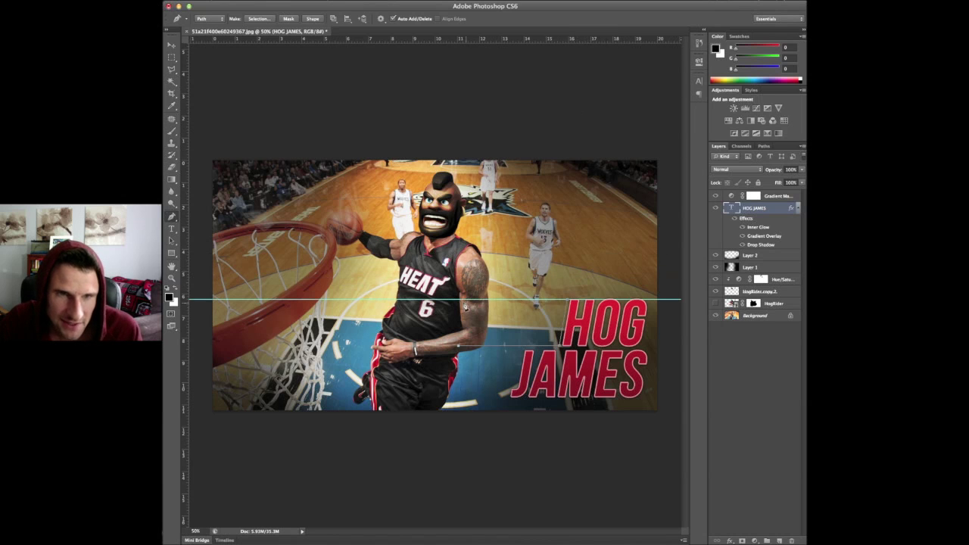
left_click(452, 301)
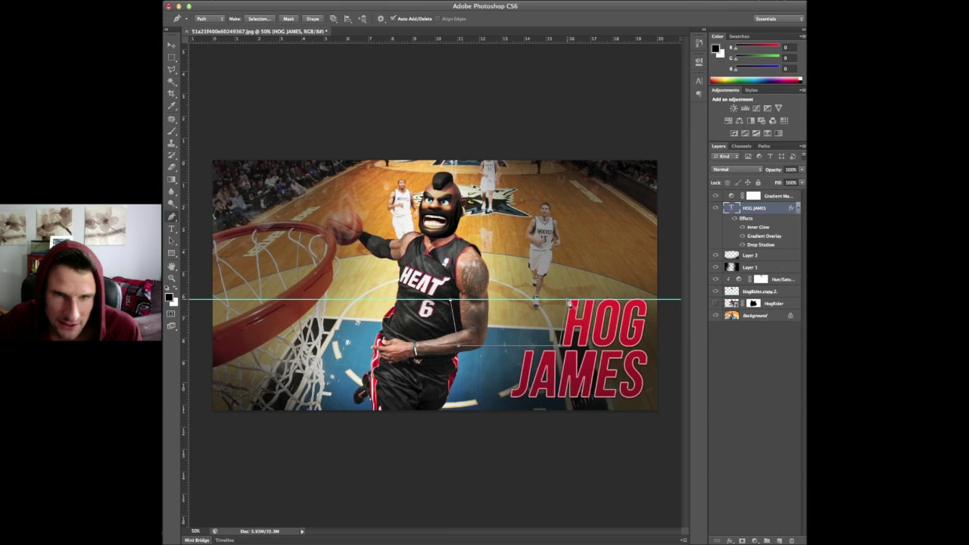
right_click(552, 313)
left_click(586, 354)
left_click(702, 232)
left_click(779, 540)
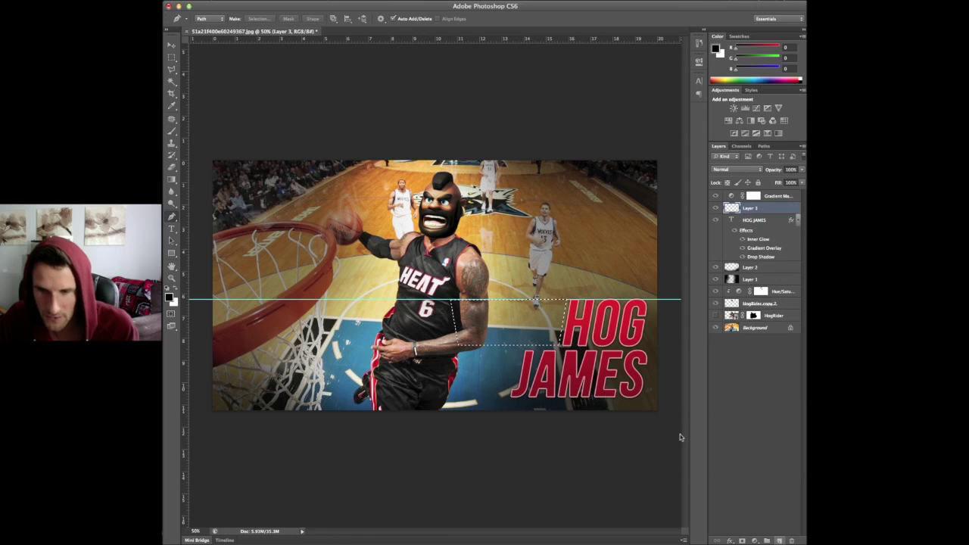
Paint the selection with red sampled from the HOG lettering, fading toward the player, and clear the excess red over his arm
key("i")
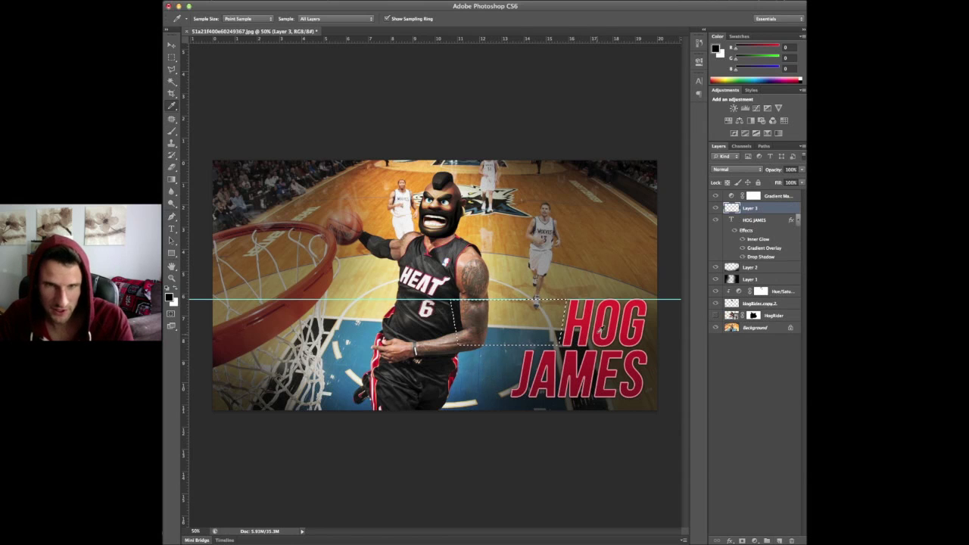
left_click(590, 319)
key("b")
key("]")
left_click(602, 341)
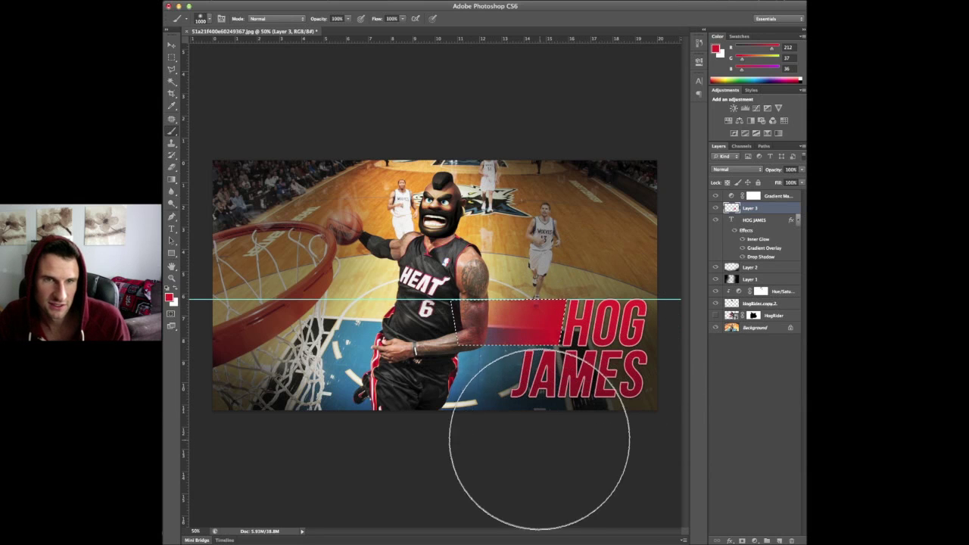
key("ctrl+d")
key("ctrl+;")
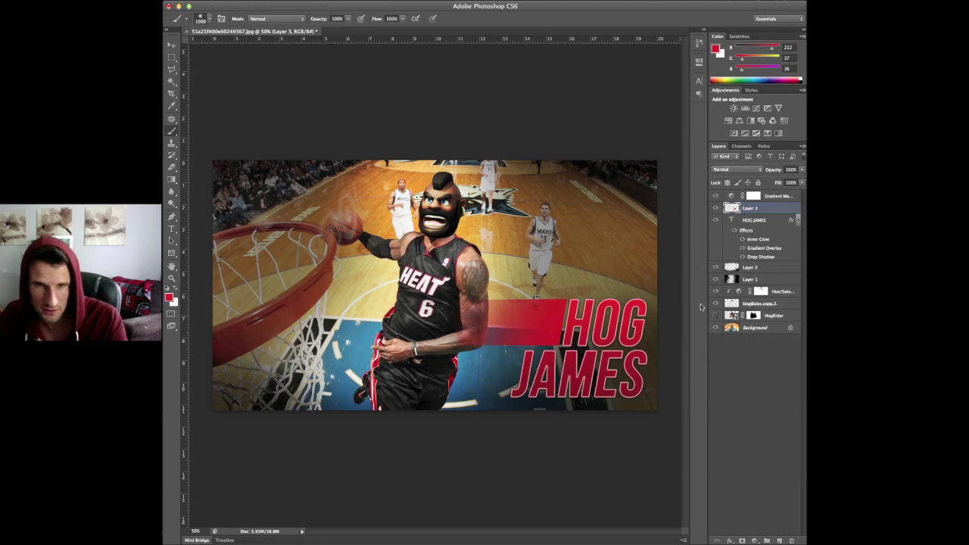
key("e")
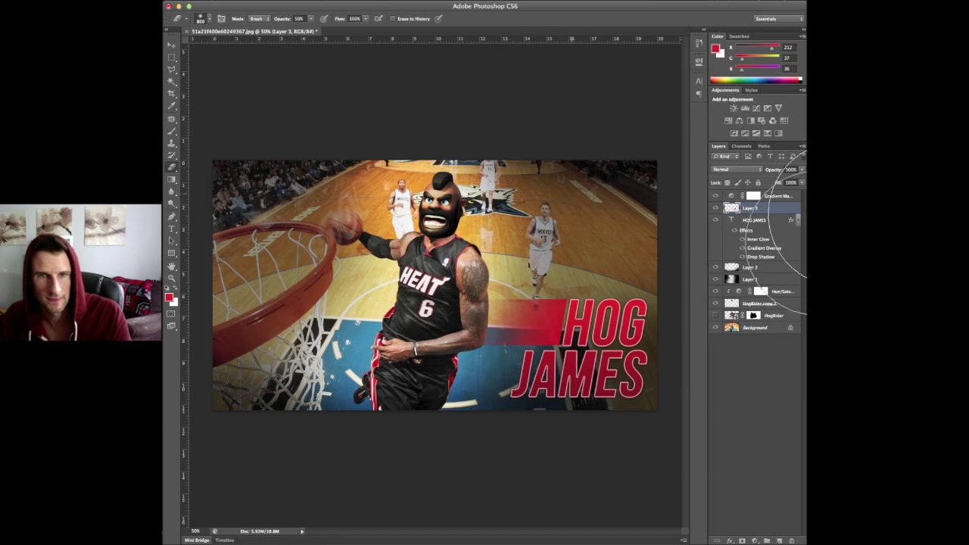
Trace a pen path down the outer edge of the J in JAMES and along its baseline toward the player
key("p")
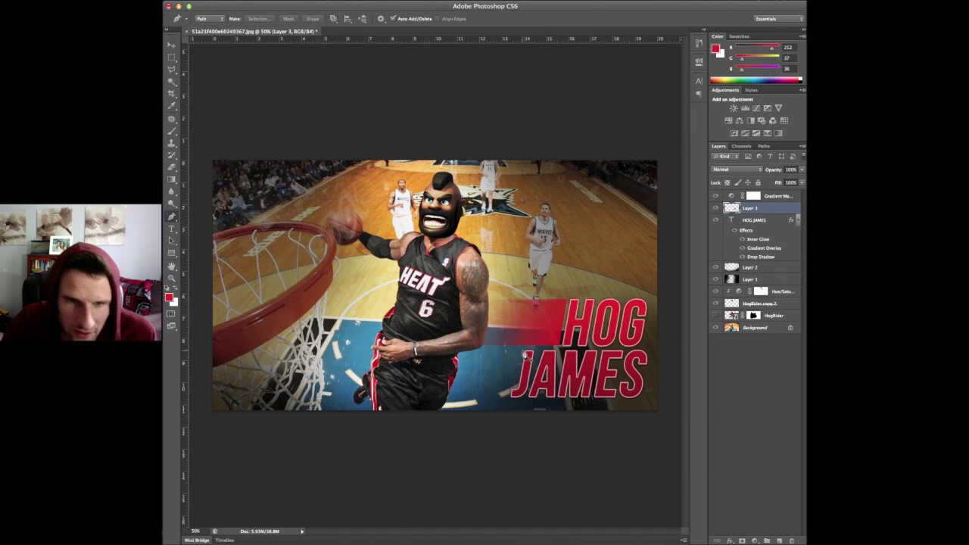
left_click(523, 353)
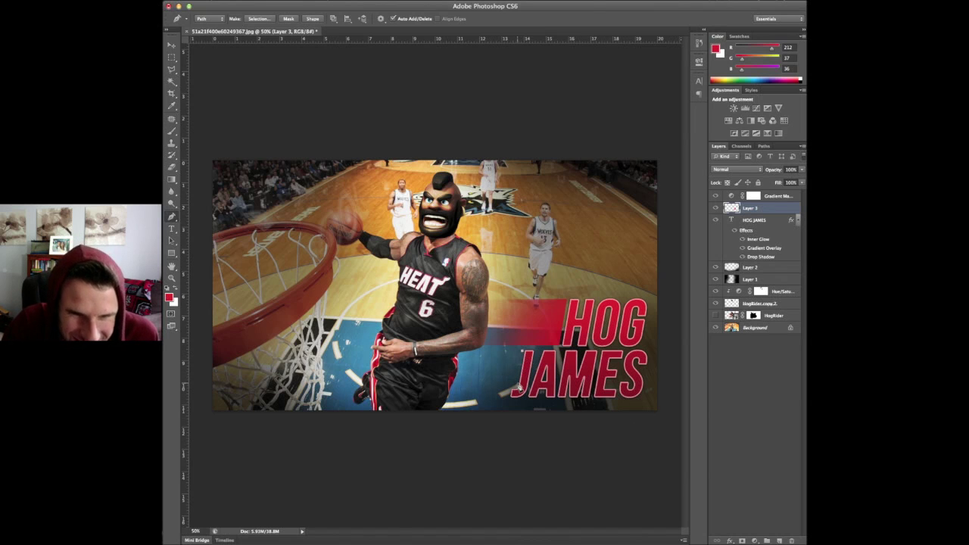
left_click(516, 391)
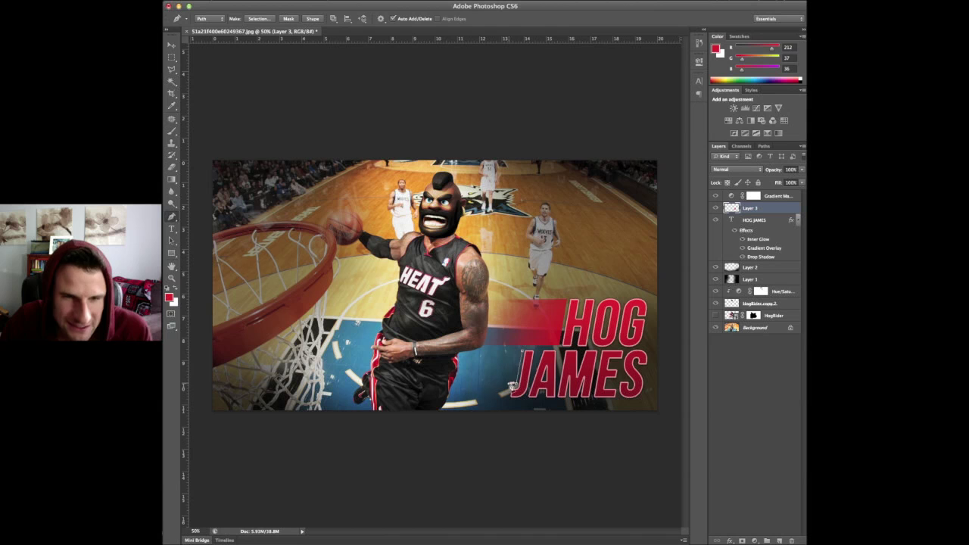
key("super+plus")
key("super+plus")
left_click_drag(570, 415, 517, 348)
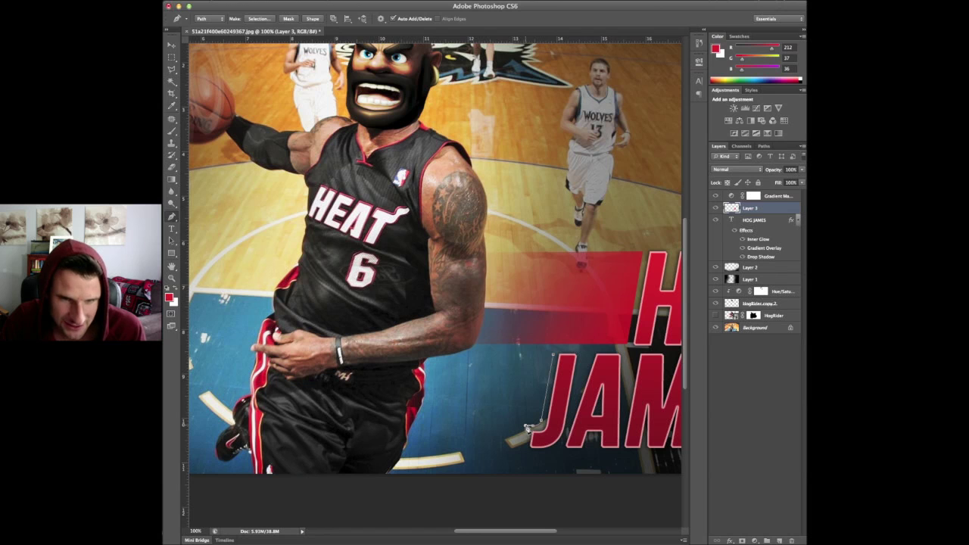
left_click(385, 448)
Add a guide at the top of JAMES, close the bar-shaped path along it and convert the path to a selection
key("super+;")
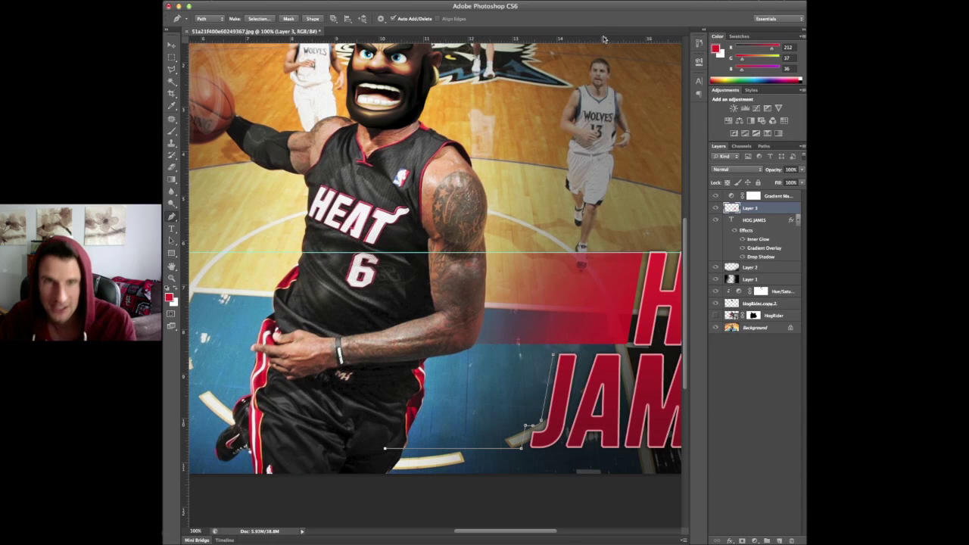
left_click_drag(604, 39, 590, 353)
left_click(376, 355)
left_click(556, 358)
right_click(529, 371)
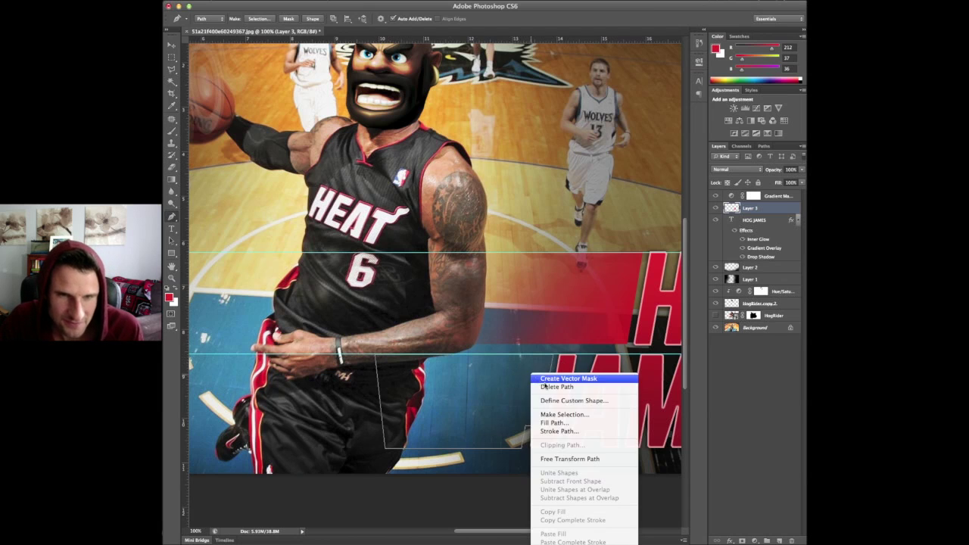
left_click(576, 407)
key("Return")
Paint the selection beside JAMES red, fading toward the player, deselect it and erase the excess red over his shorts
key("super+minus")
key("super+minus")
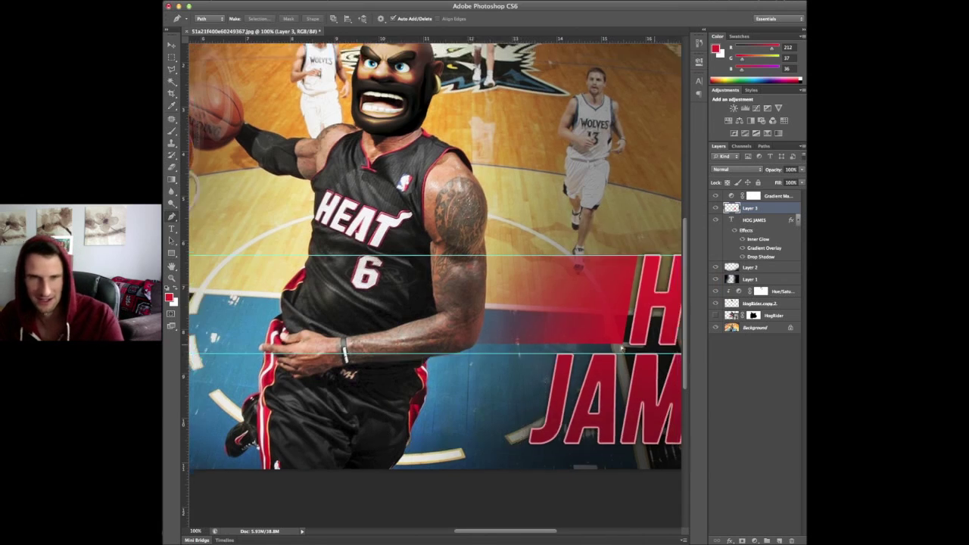
mouse_move(529, 345)
left_mouse_down()
mouse_move(543, 395)
mouse_move(564, 399)
mouse_move(553, 417)
mouse_move(550, 450)
left_mouse_up()
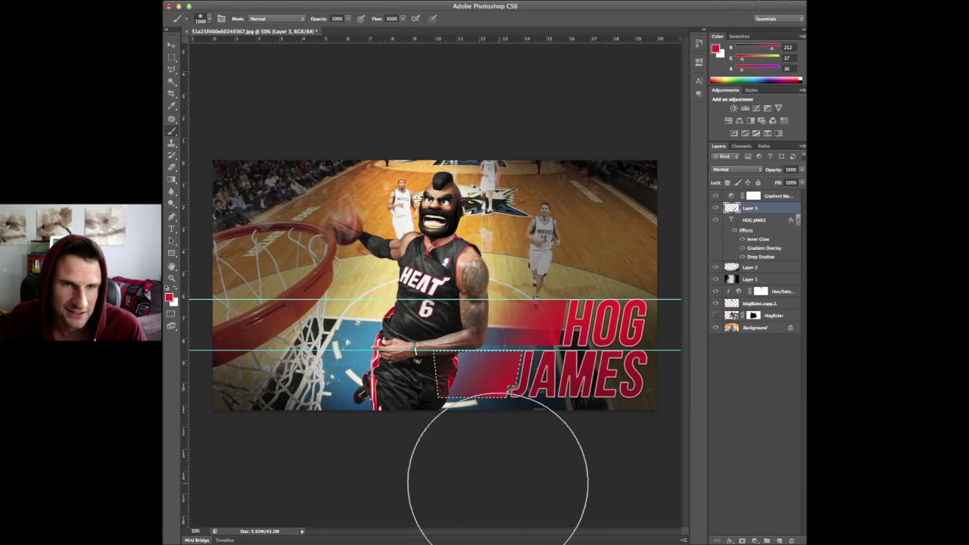
key("ctrl+d")
key("e")
key("[")
key("[")
key("[")
key("[")
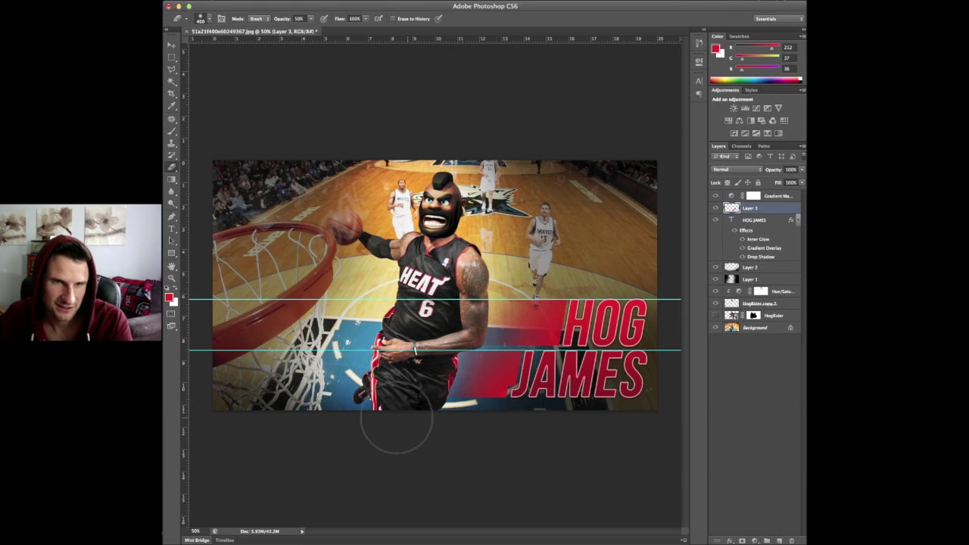
key("ctrl+l")
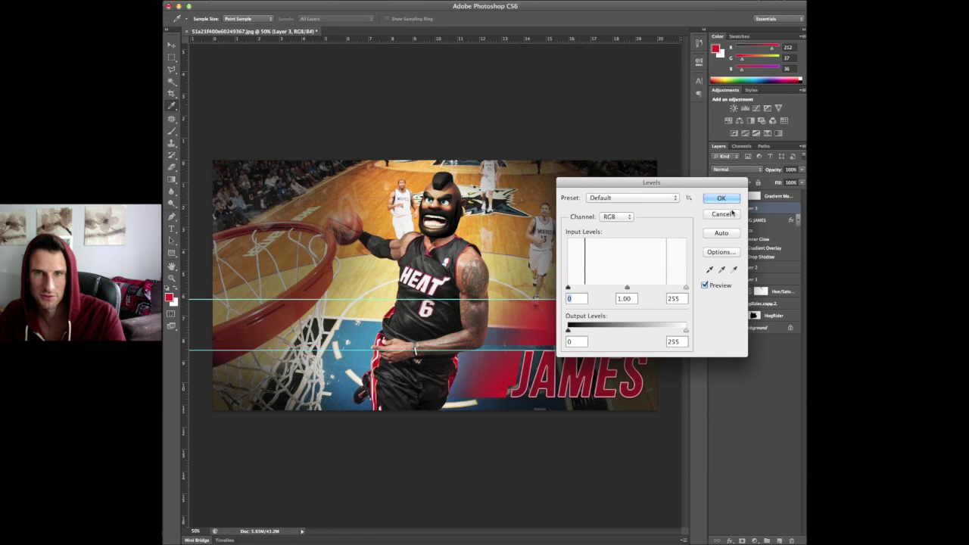
left_click(730, 216)
Cycle the red bars' layer through the blend modes and set it to Linear Dodge (Add)
key("ctrl+minus")
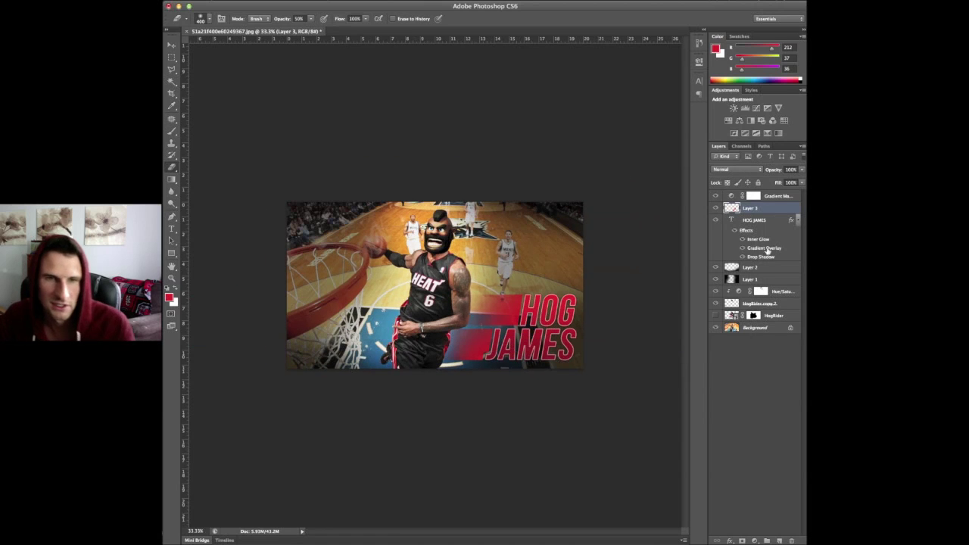
key("v")
key("shift+alt+m")
key("shift+plus")
key("shift+plus")
key("shift+plus")
key("shift+plus")
key("shift+plus")
key("shift+plus")
key("shift+plus")
key("shift+plus")
key("shift+plus")
key("shift+plus")
key("shift+plus")
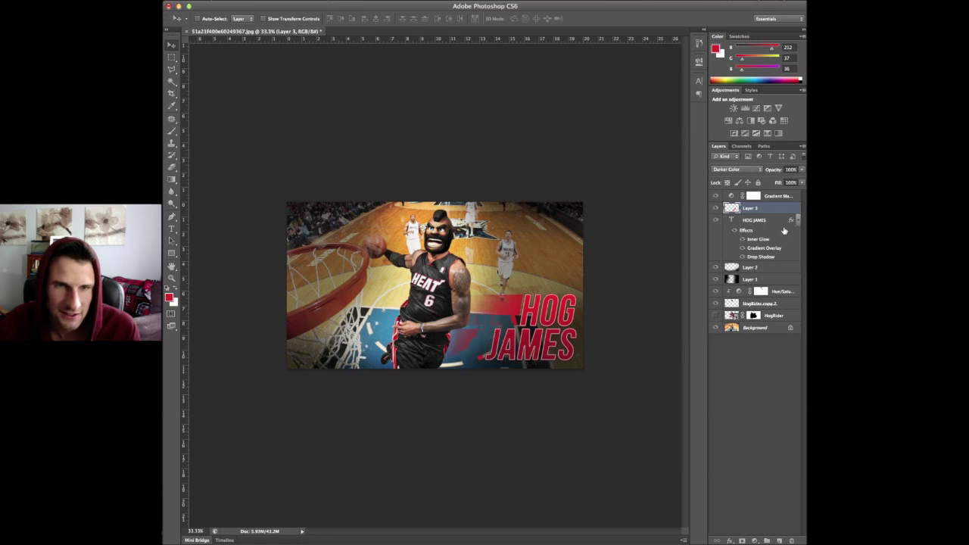
key("shift+minus")
key("shift+minus")
key("shift+minus")
key("shift+minus")
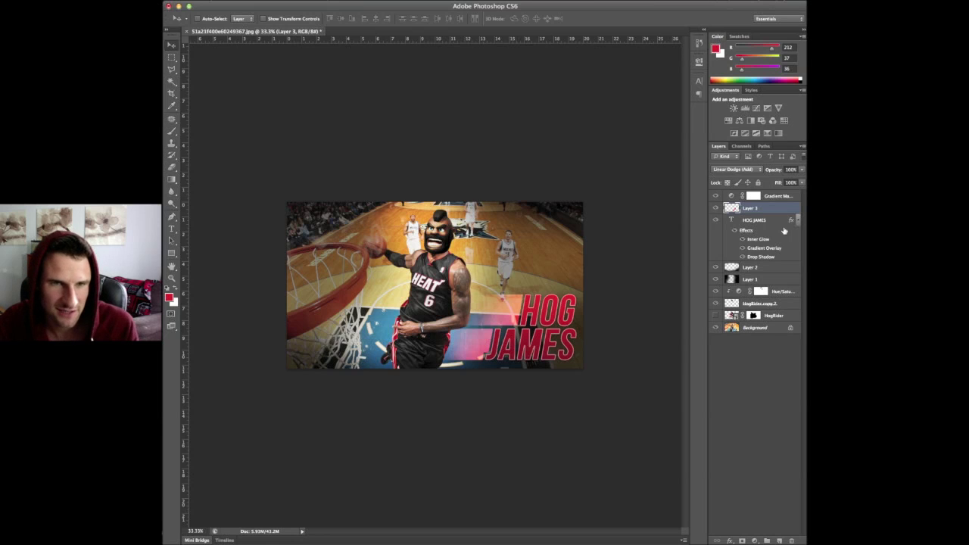
key("shift+plus")
key("shift+minus")
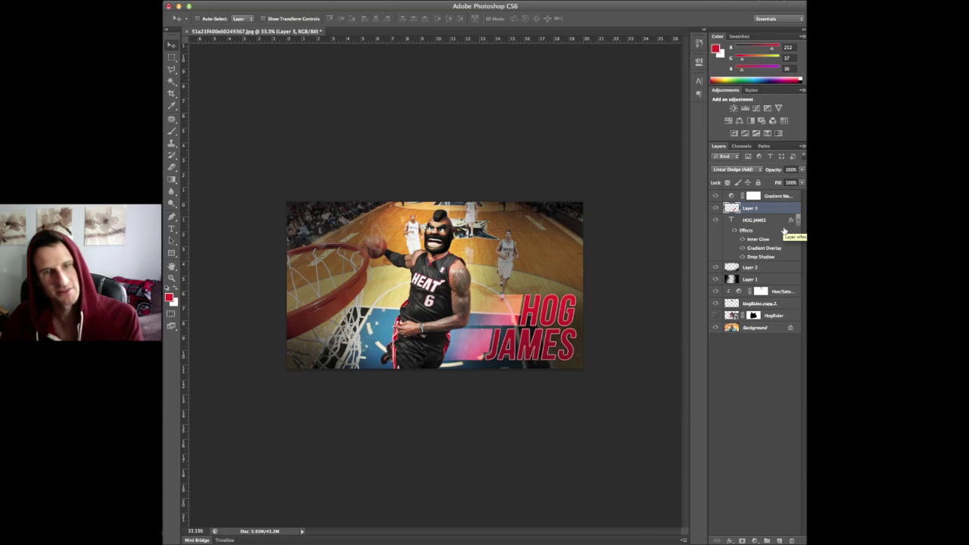
key("super+plus")
key("super+minus")
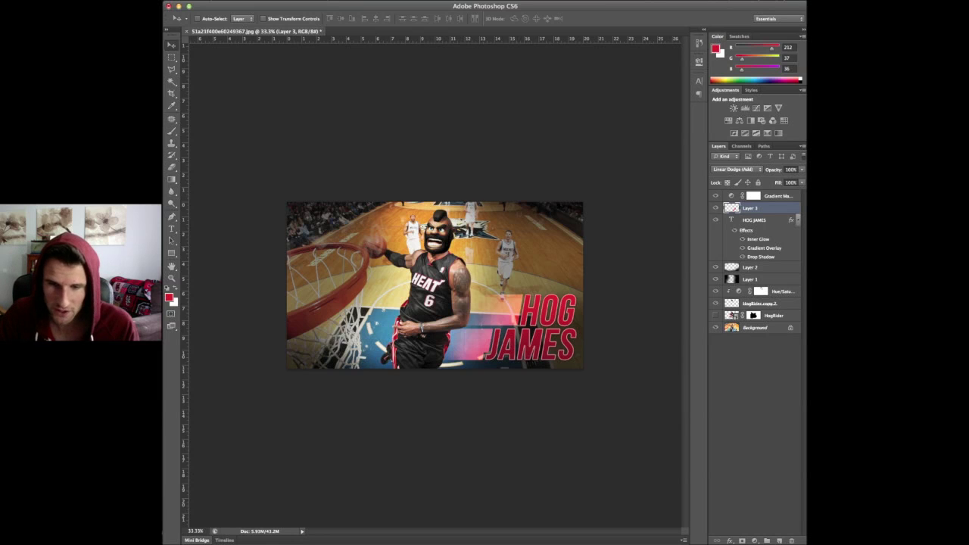
key("super+o")
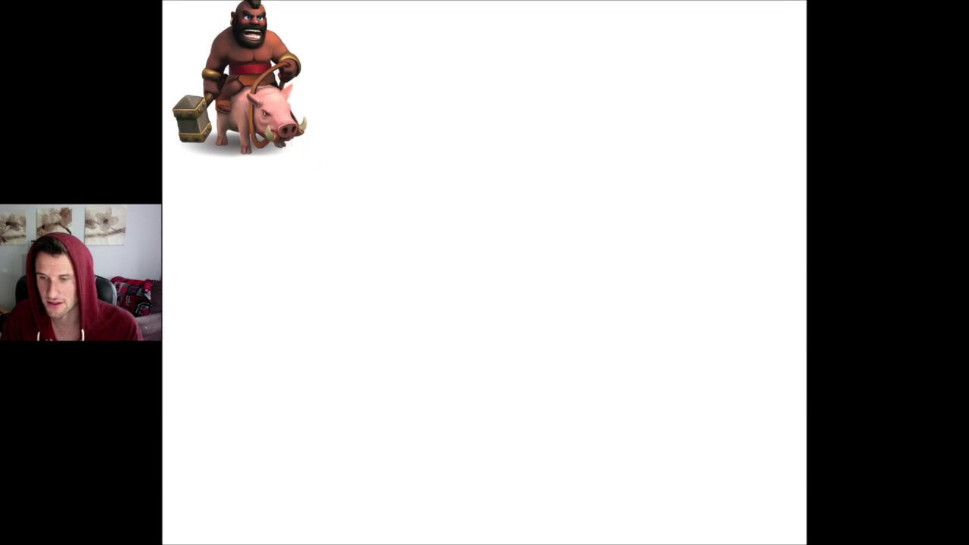
left_click_drag(805, 542, 443, 213)
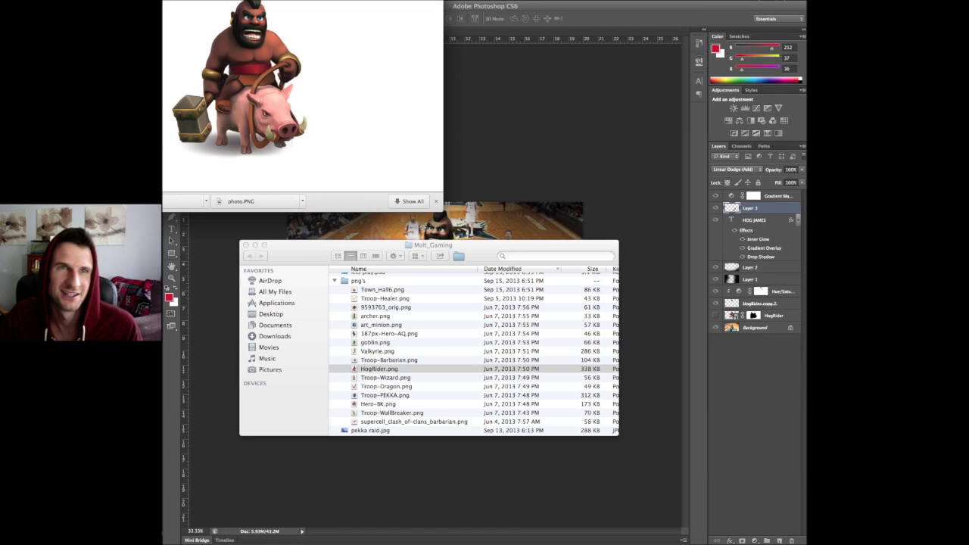
key("space")
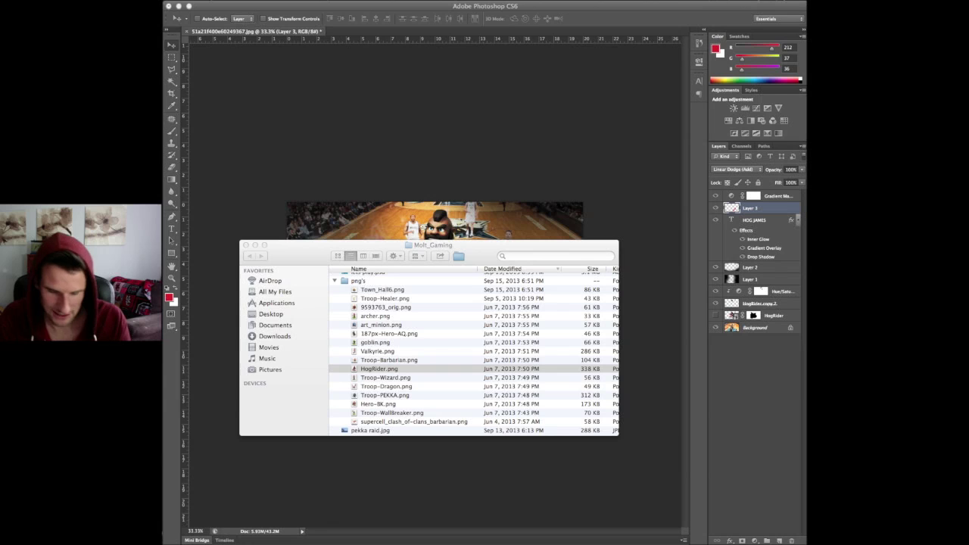
left_click(245, 245)
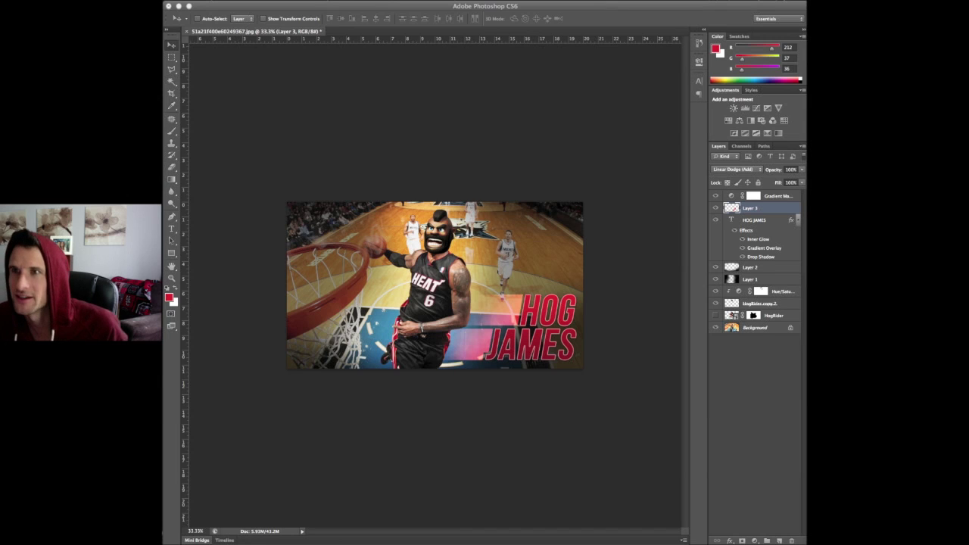
Place the misc_cloud_smoke image over the lower-left corner at about 96% scale and duplicate it twice across the bottom edge
left_click_drag(806, 87, 342, 387)
left_click_drag(459, 257, 347, 369)
left_click_drag(411, 315, 415, 310)
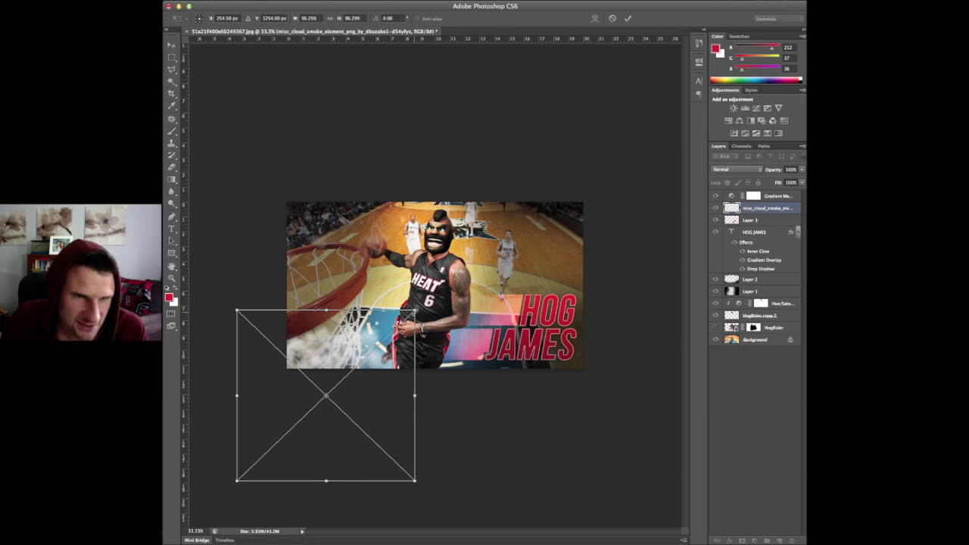
key("Return")
left_click_drag(337, 350, 523, 371)
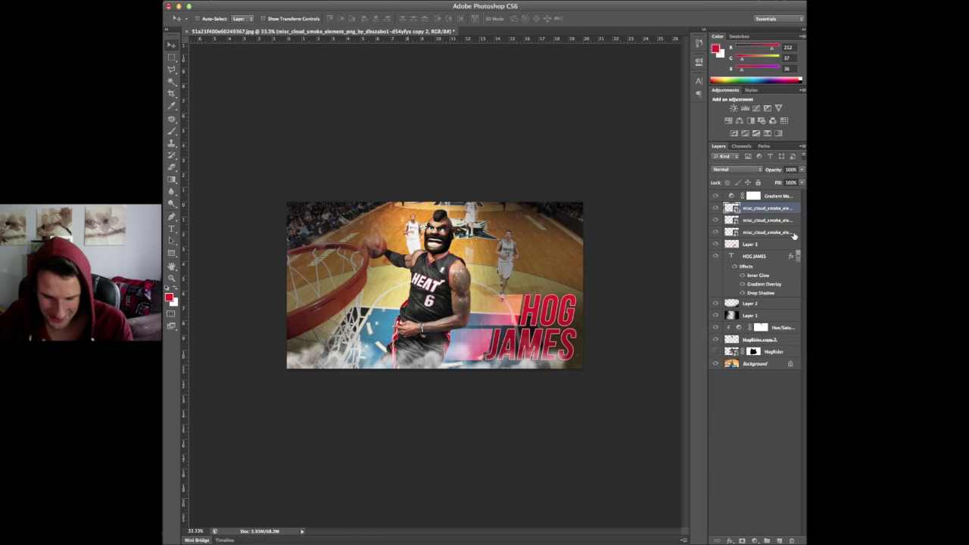
Cycle the topmost smoke layer through the blend modes and set it to Exclusion
key("shift+plus")
key("shift+plus")
key("shift+plus")
key("shift+plus")
key("shift+plus")
key("shift+plus")
key("shift+plus")
key("shift+plus")
key("shift+plus")
key("shift+plus")
key("shift+plus")
key("shift+plus")
key("shift+plus")
key("shift+plus")
key("shift+plus")
key("shift+plus")
key("shift+plus")
key("shift+plus")
key("shift+plus")
key("shift+plus")
key("shift+minus")
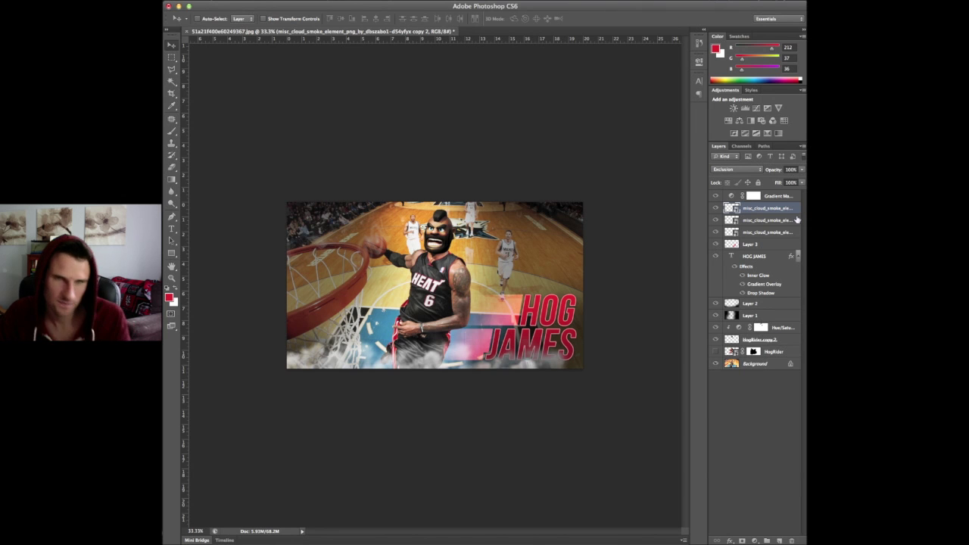
Set the middle smoke layer's blend mode to Exclusion
left_click(762, 220)
left_click(745, 174)
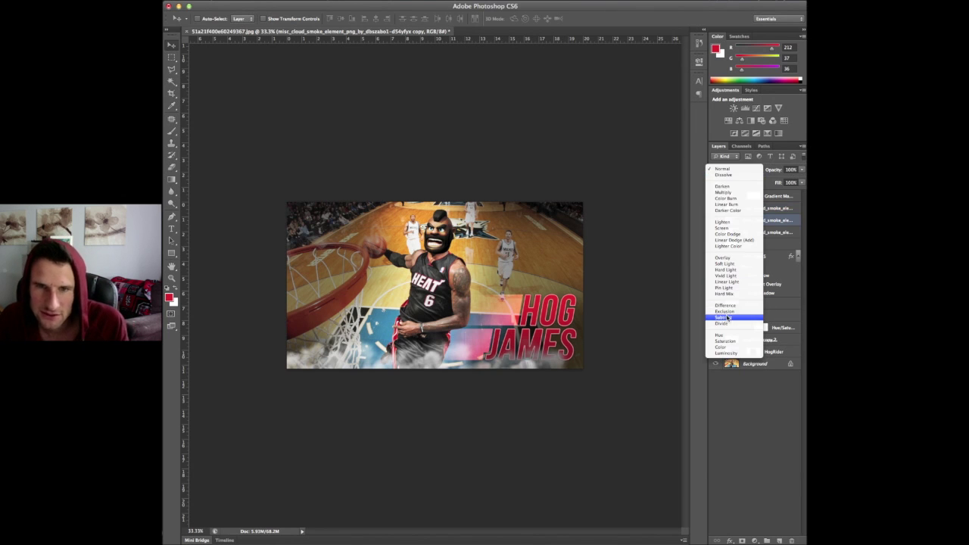
key("Escape")
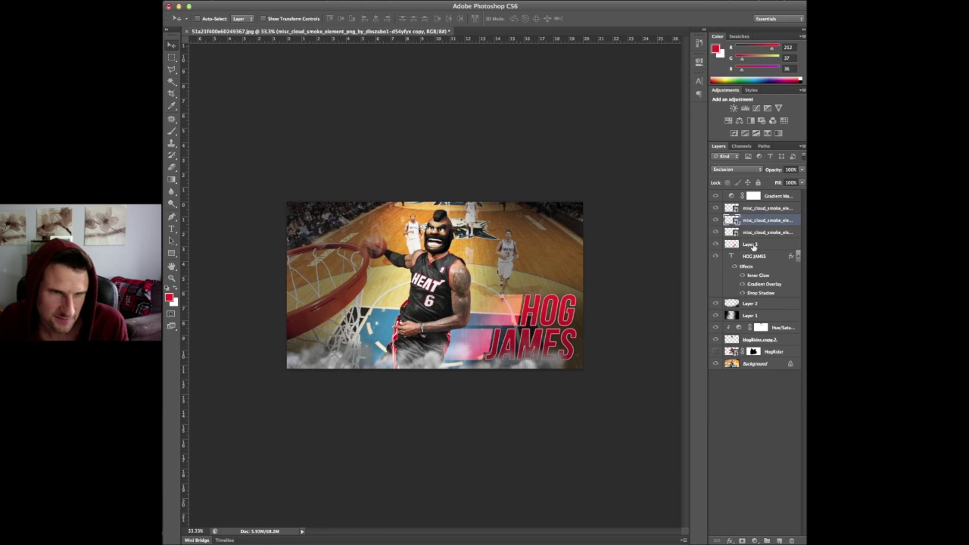
Set the lowest smoke layer's blend mode to Exclusion
left_click(758, 233)
left_click(742, 170)
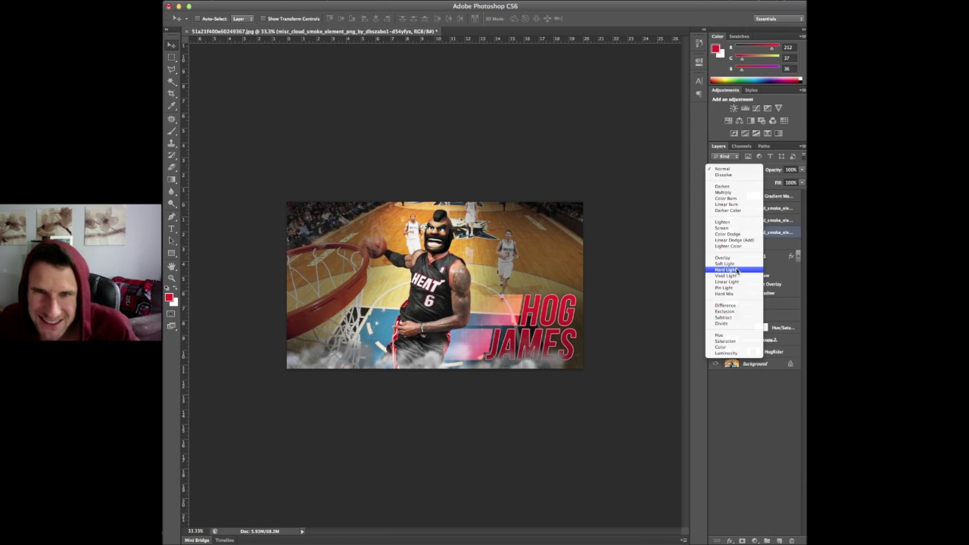
left_click(729, 312)
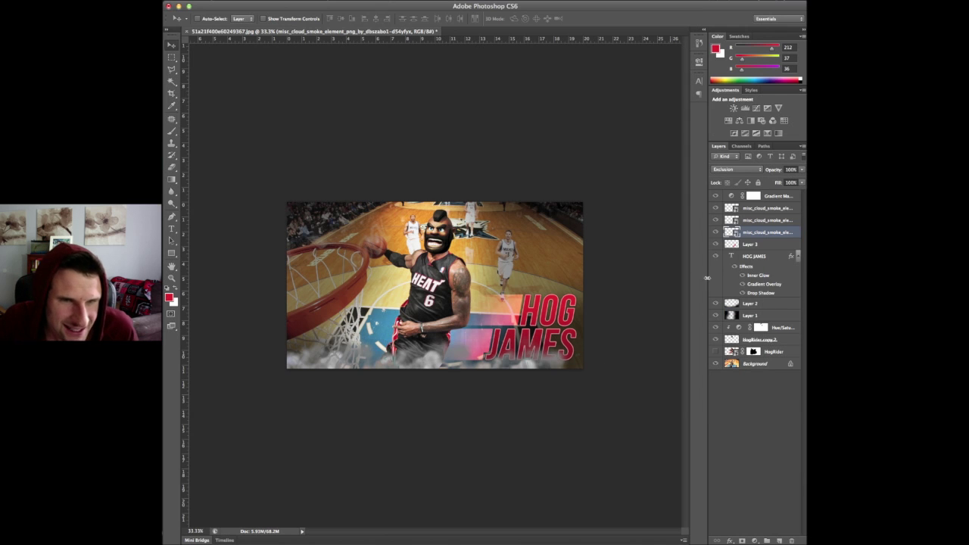
Cycle the lowest smoke layer through the blend modes, ending on Exclusion
key("shift+plus")
key("shift+plus")
key("shift+plus")
key("shift+plus")
key("shift+plus")
key("shift+plus")
key("shift+plus")
key("shift+plus")
key("shift+plus")
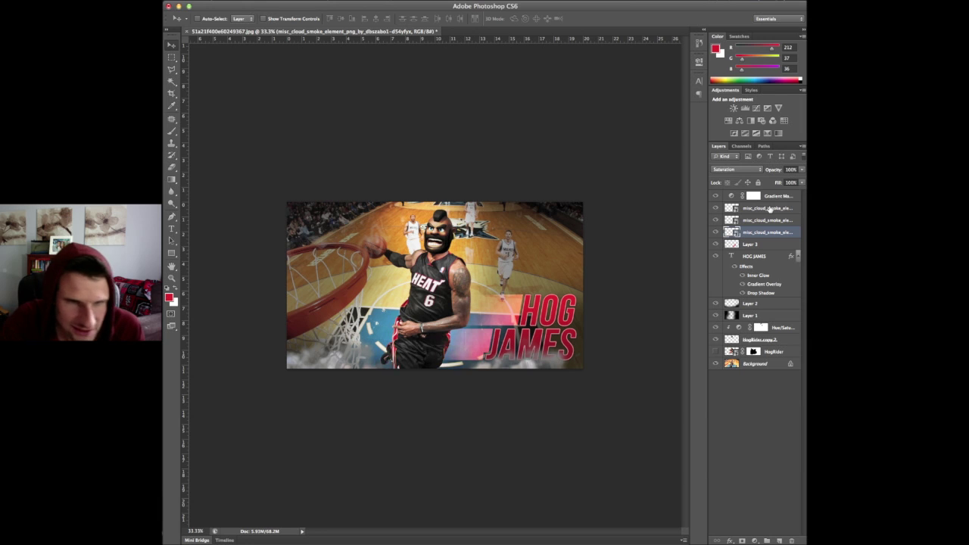
key("Down")
key("Down")
key("Down")
key("Down")
key("Down")
key("Down")
key("Down")
key("Down")
key("Down")
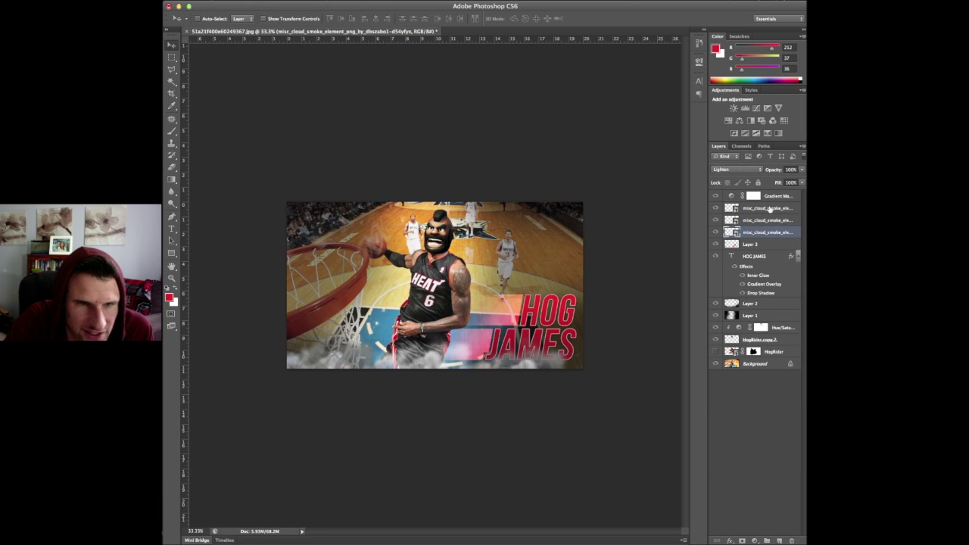
key("Down")
key("Down")
key("Down")
key("Down")
key("Down")
key("Down")
key("Down")
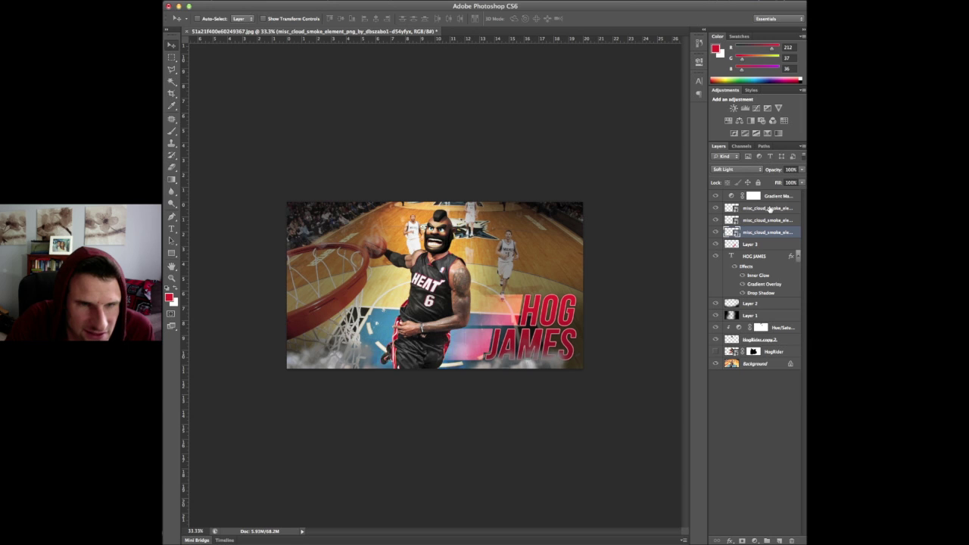
key("Down")
key("Down")
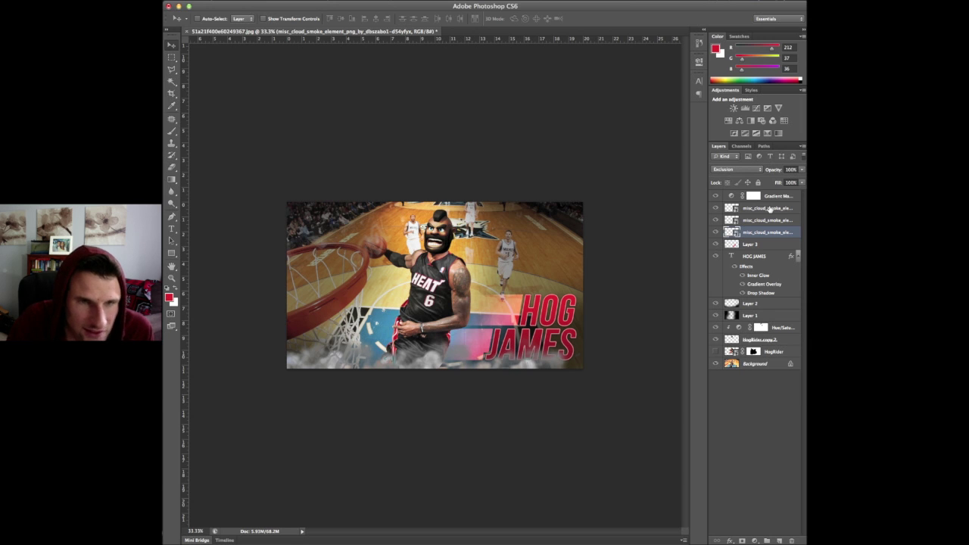
Set the blend mode of all three smoke layers back to Normal
left_click(732, 168)
left_click(726, 32)
left_click(752, 220)
left_click(742, 169)
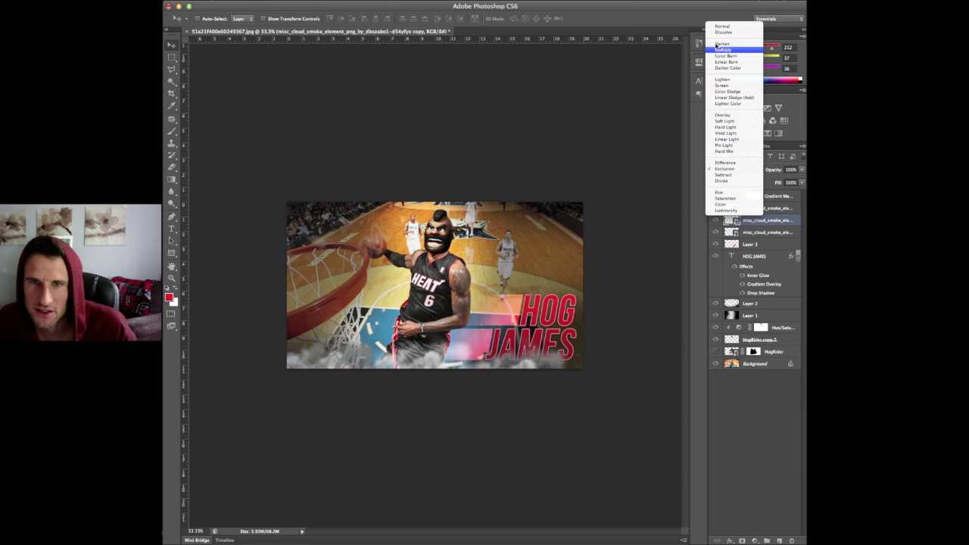
left_click(722, 27)
left_click(757, 210)
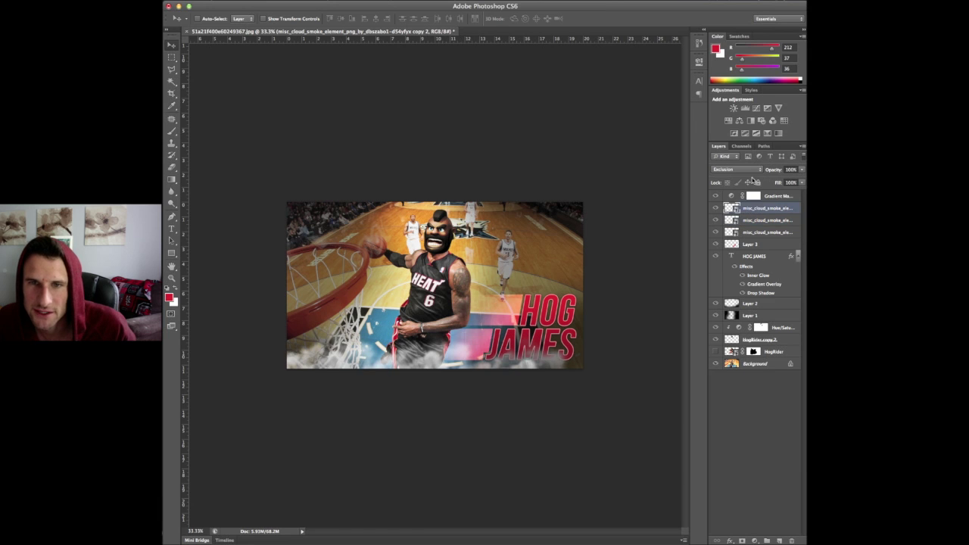
left_click(753, 169)
left_click(723, 28)
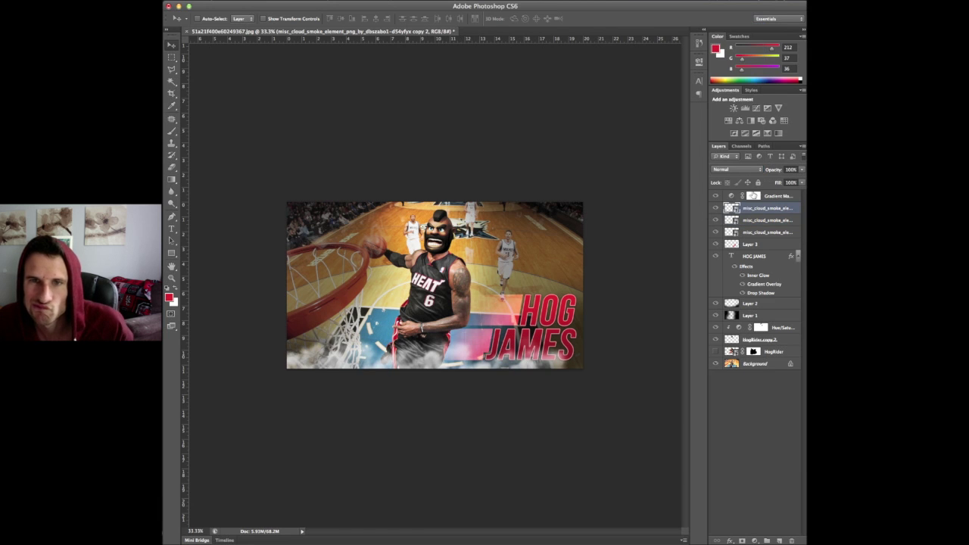
Turn on Auto-Select for the Move tool and place duplicates of the smoke over the image's upper-left and upper-right corners
left_click_drag(422, 333, 376, 365)
left_click(200, 18)
left_click_drag(432, 369, 279, 144)
left_click_drag(293, 217, 599, 197)
Shift the smoke clouds along the bottom edge, lowering the left and middle ones slightly and raising the right one over the title
left_click_drag(431, 368, 430, 371)
left_click_drag(344, 366, 344, 371)
mouse_move(564, 369)
left_mouse_down()
mouse_move(573, 337)
mouse_move(561, 351)
left_mouse_up()
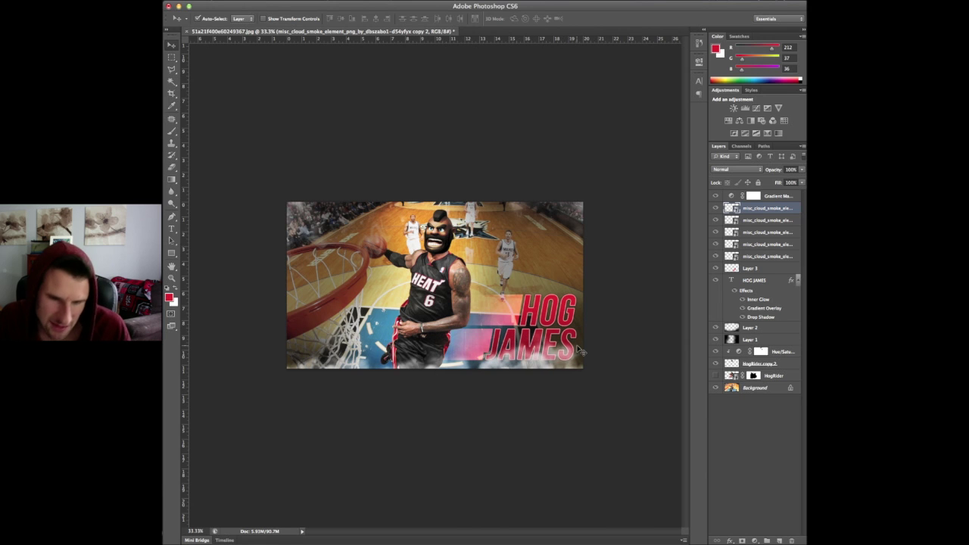
Cycle the topmost smoke layer through all the blend modes, ending on Normal
key("shift+equal")
key("shift+equal")
key("shift+equal")
key("shift+equal")
key("shift+equal")
key("shift+equal")
key("shift+equal")
key("shift+equal")
key("shift+equal")
key("shift+equal")
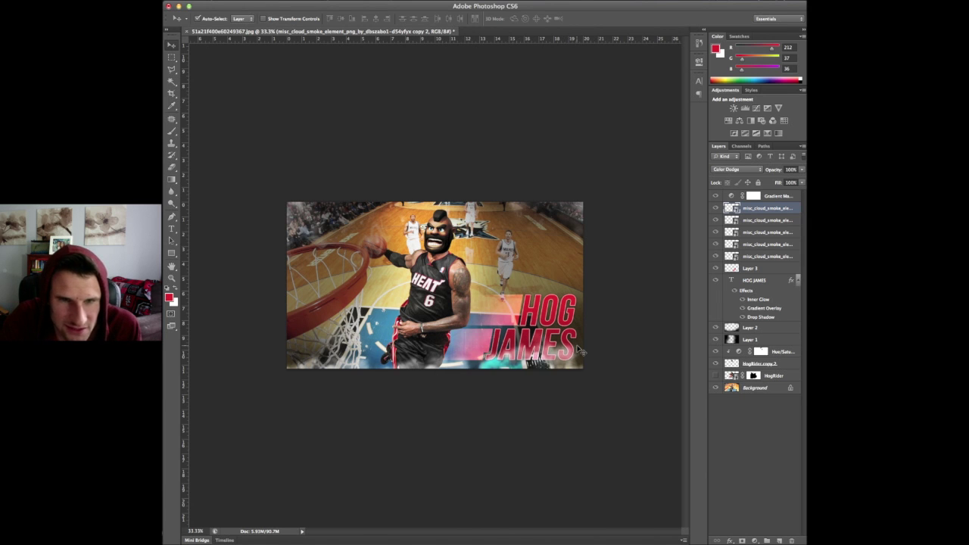
key("shift+equal")
key("shift+equal")
key("shift+equal")
key("shift+equal")
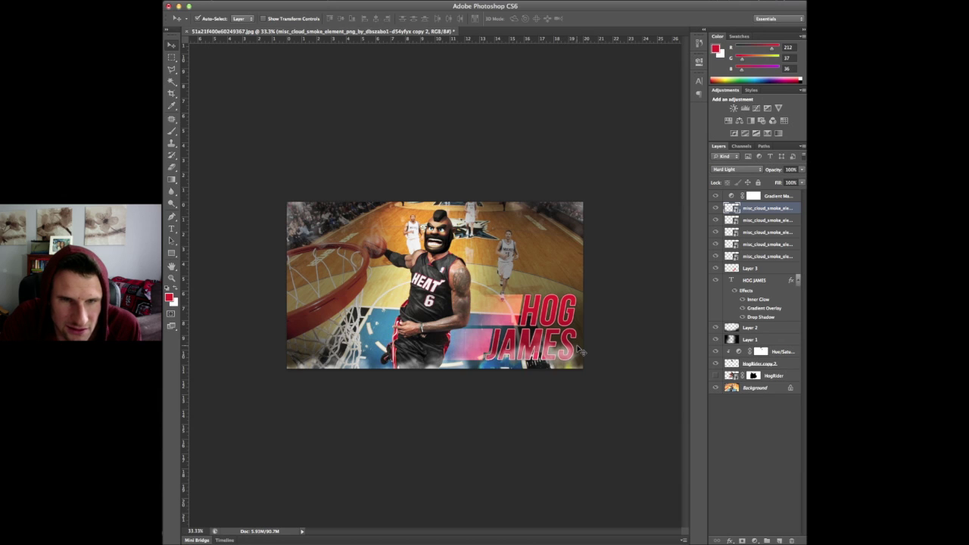
key("shift+equal")
key("shift+equal")
key("shift+equal")
key("shift+equal")
key("shift+equal")
key("shift+equal")
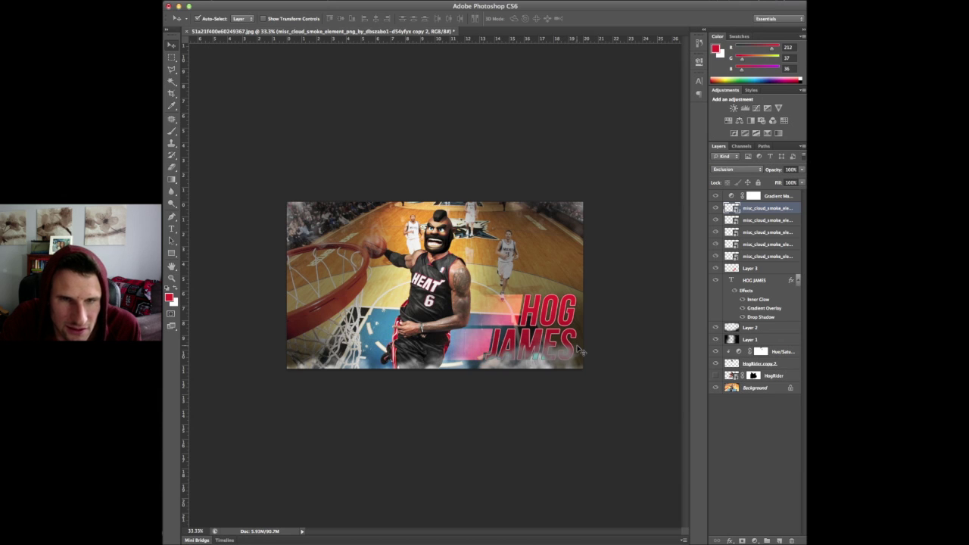
key("shift+equal")
key("shift+equal")
key("shift+equal")
key("shift+equal")
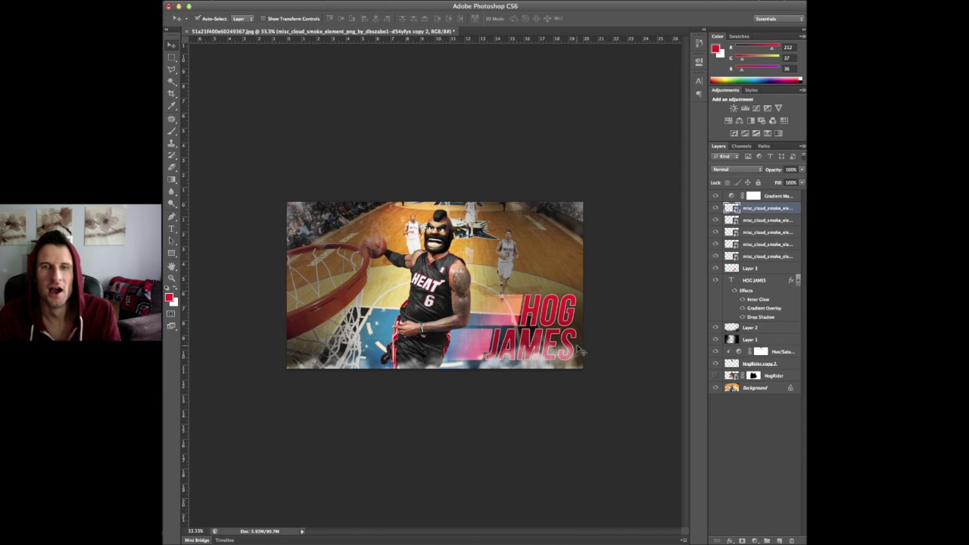
Set the topmost smoke layer's opacity to 85%
left_click(791, 169)
type("85")
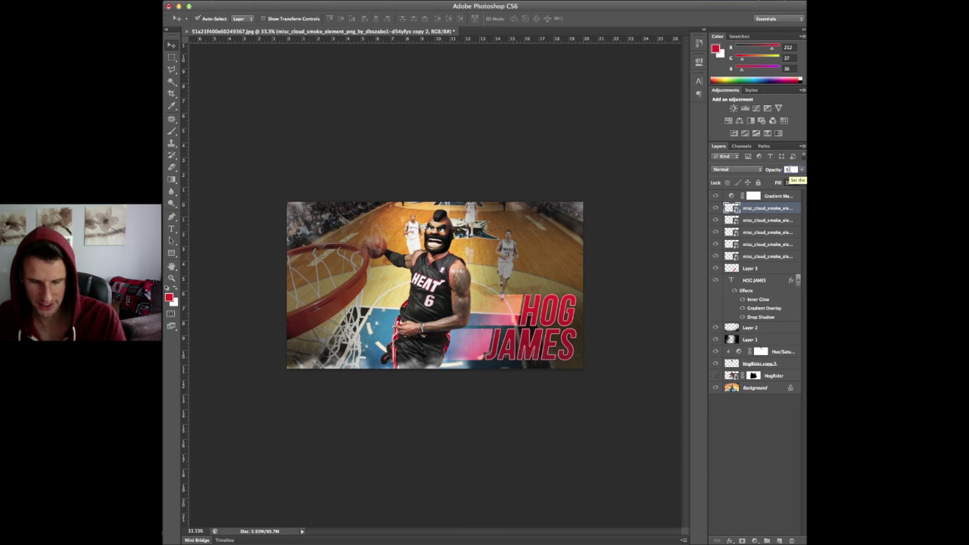
key("Return")
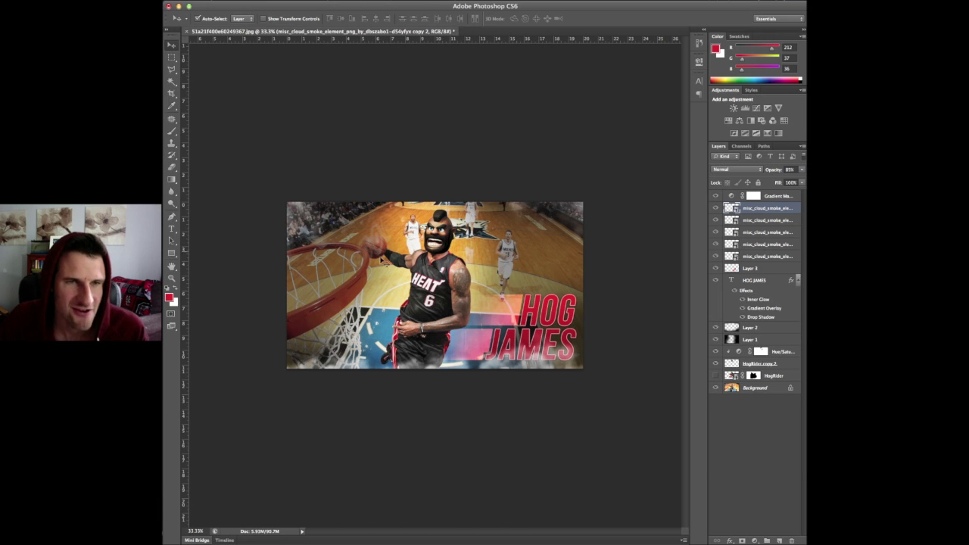